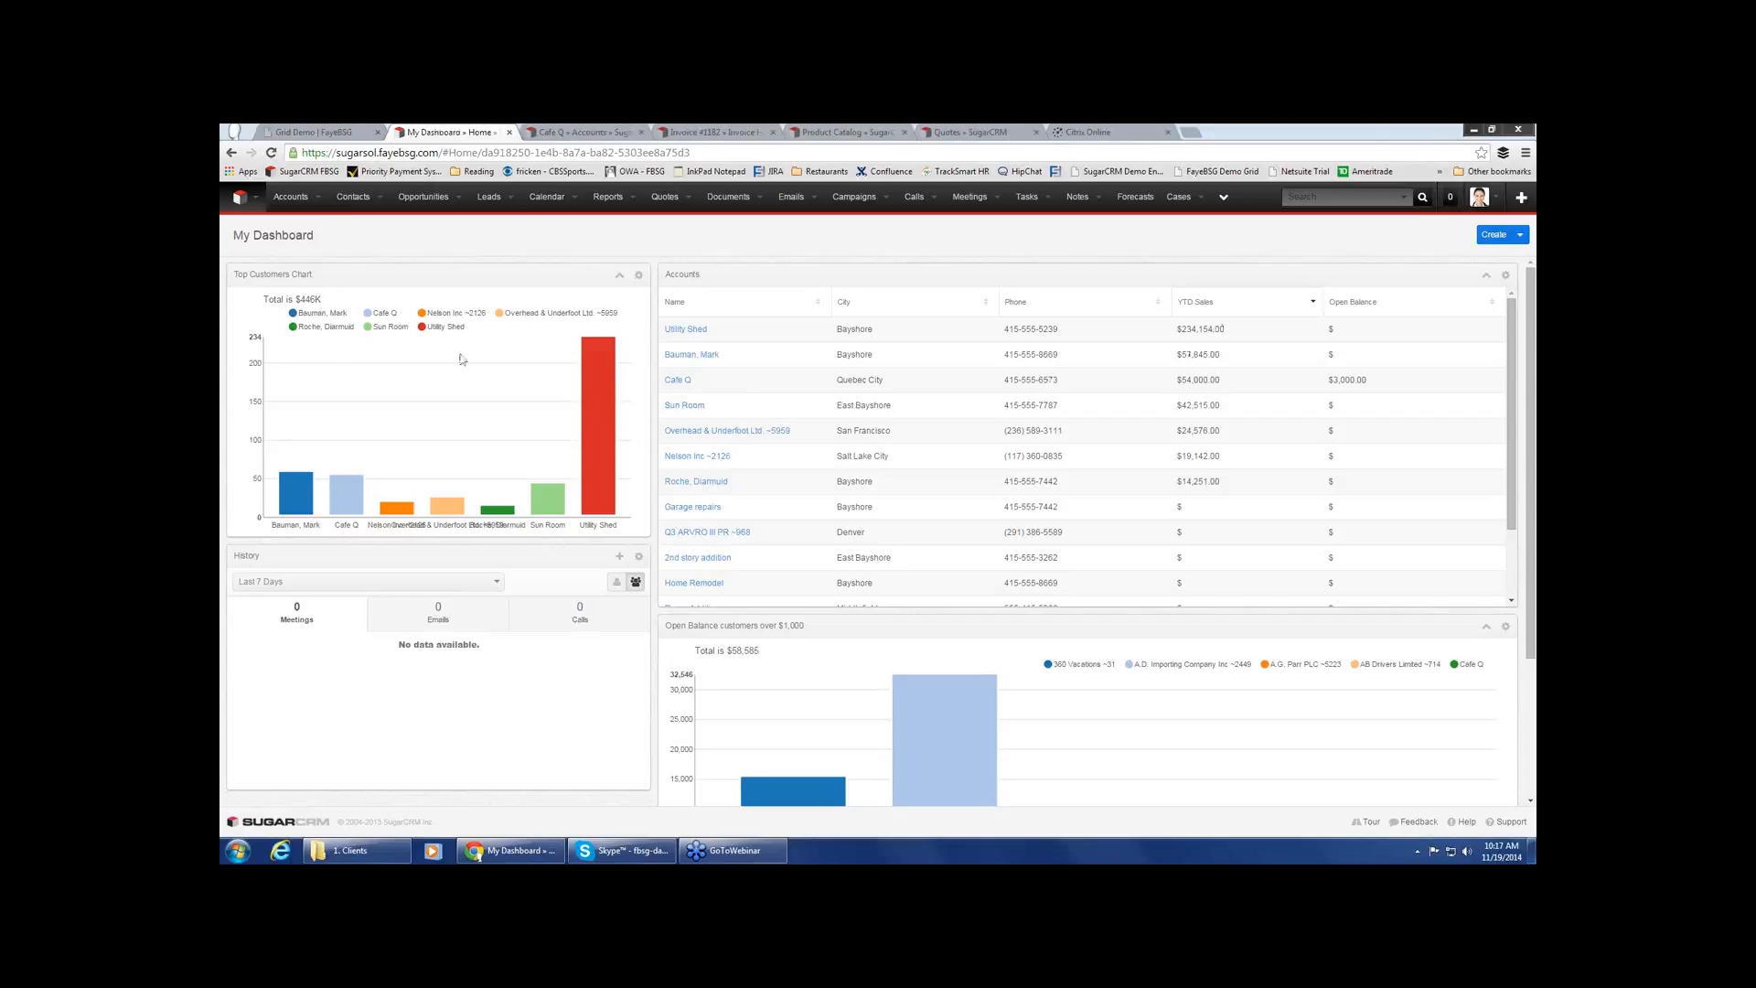
Review the top customers chart, the accounts list and the open balance chart on the home dashboard
mouse_move(584, 433)
mouse_move(1514, 453)
left_mouse_down()
mouse_move(1514, 482)
mouse_move(1515, 464)
mouse_move(1534, 470)
mouse_move(1534, 541)
mouse_move(1536, 438)
left_mouse_up()
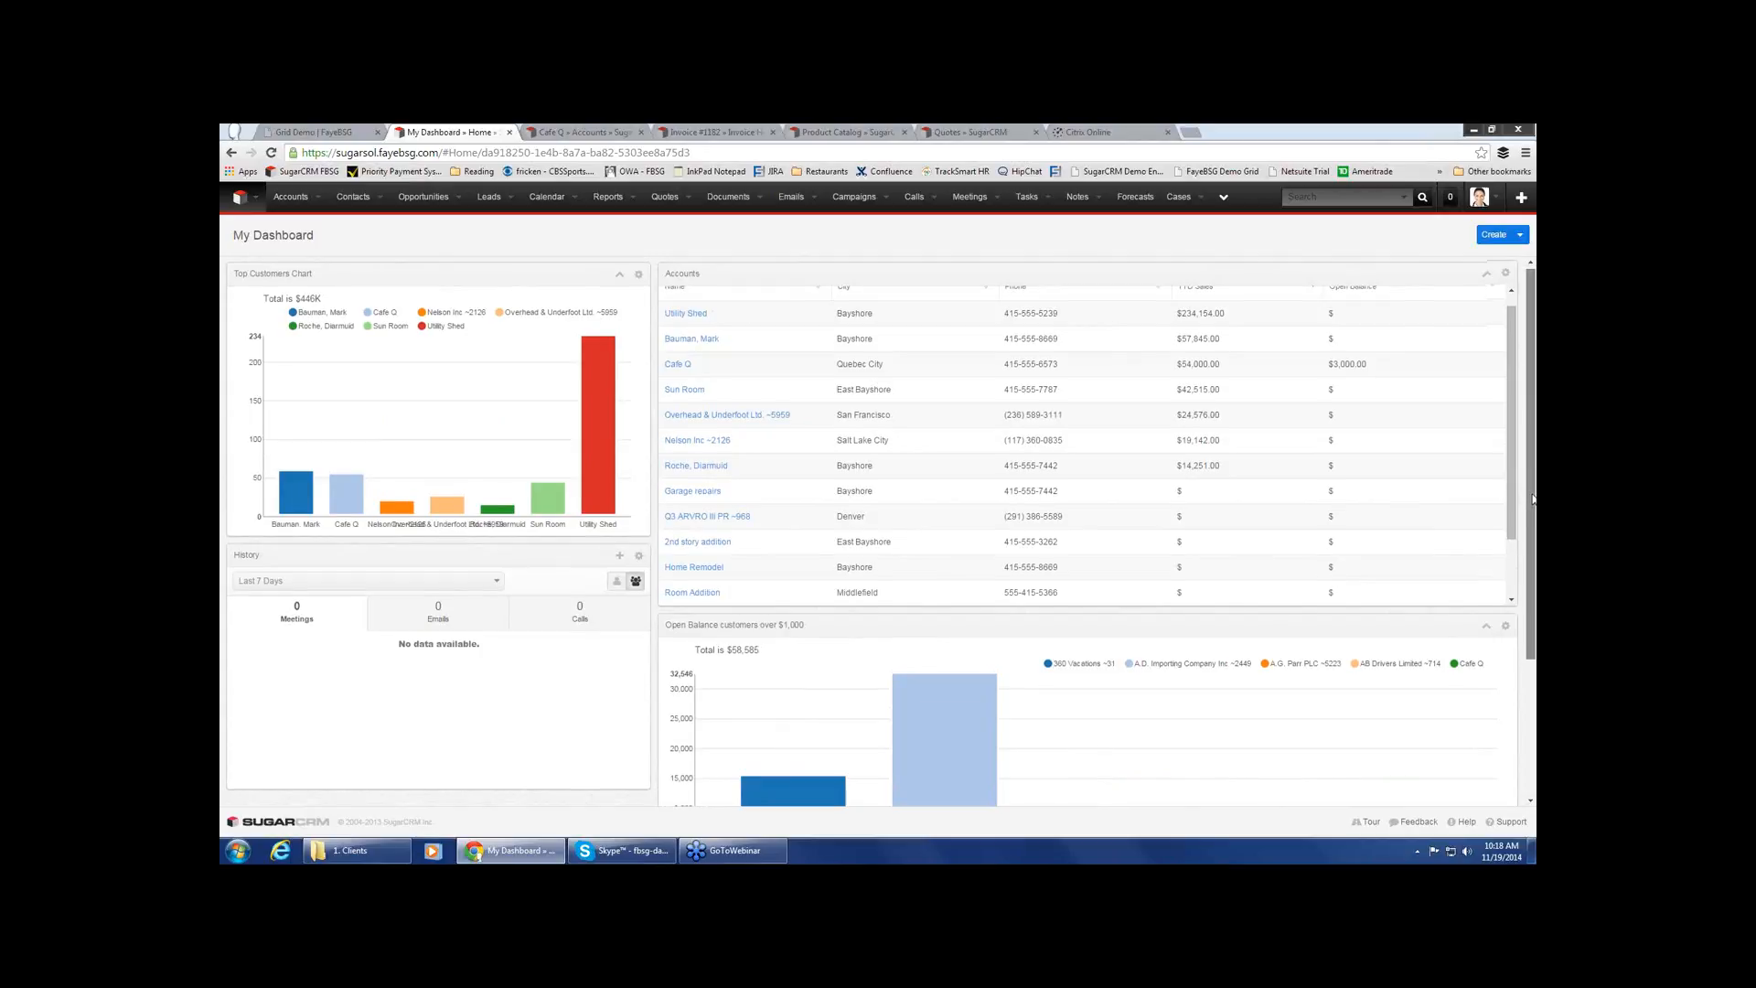
scroll(972, 546, "down", 3)
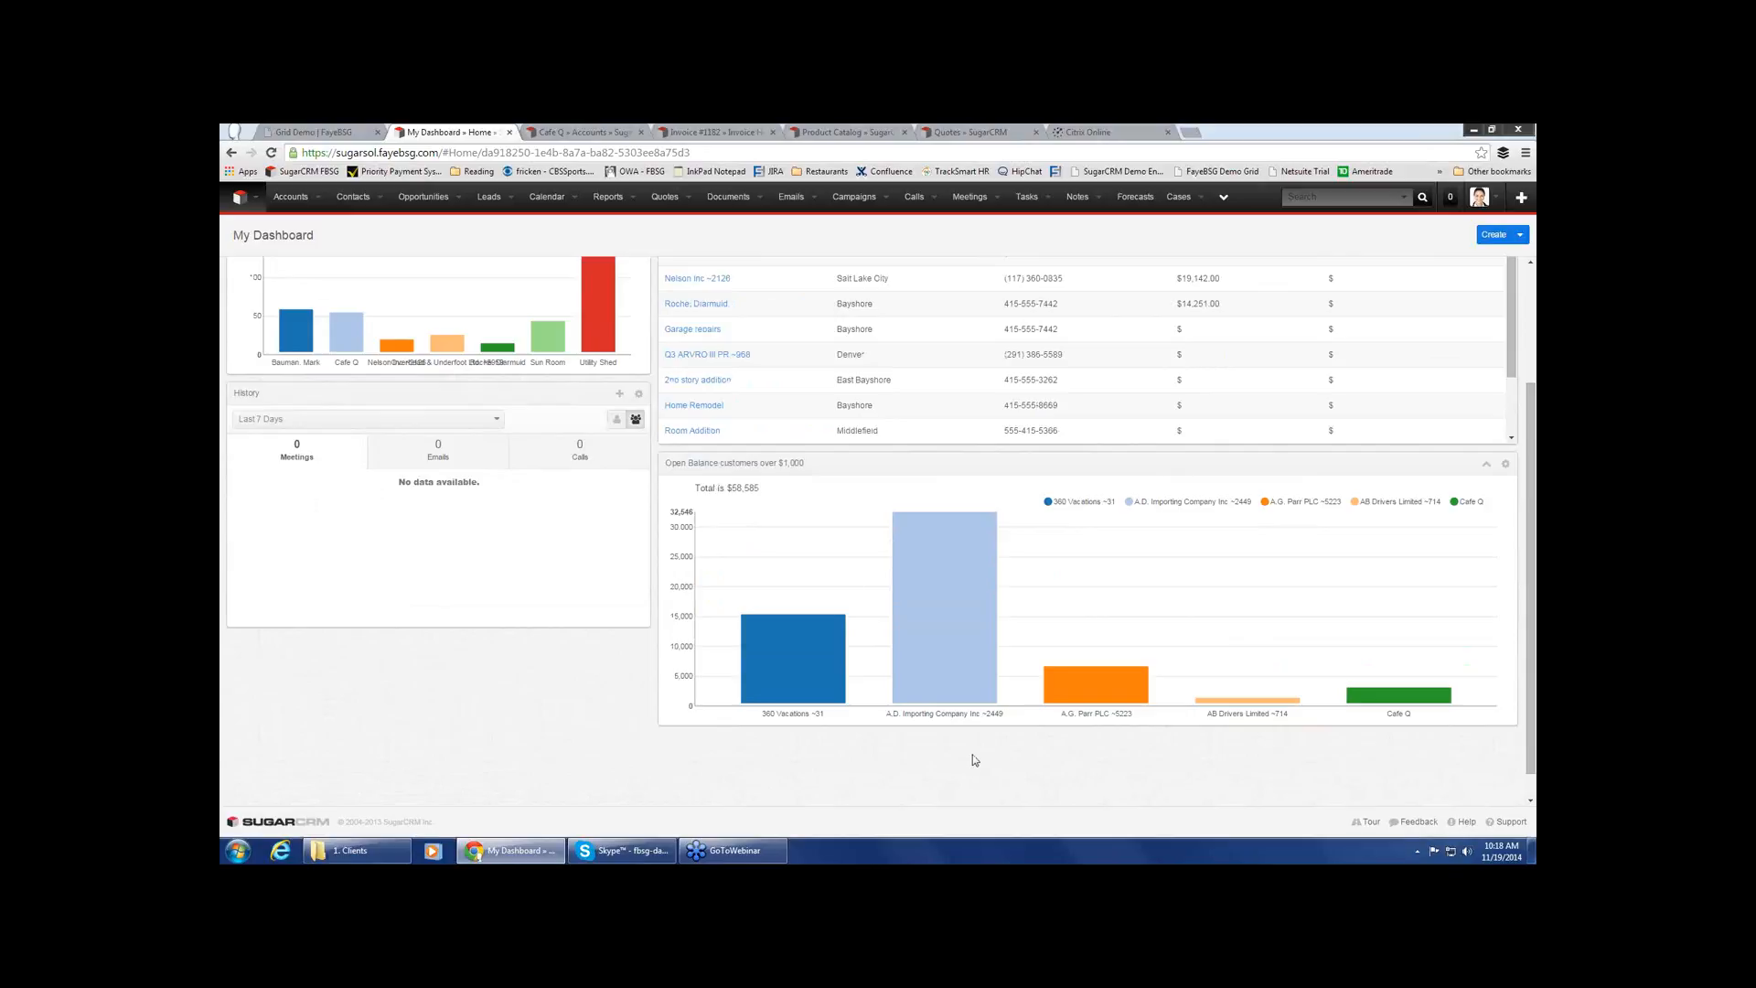
mouse_move(948, 622)
scroll(596, 706, "up", 2)
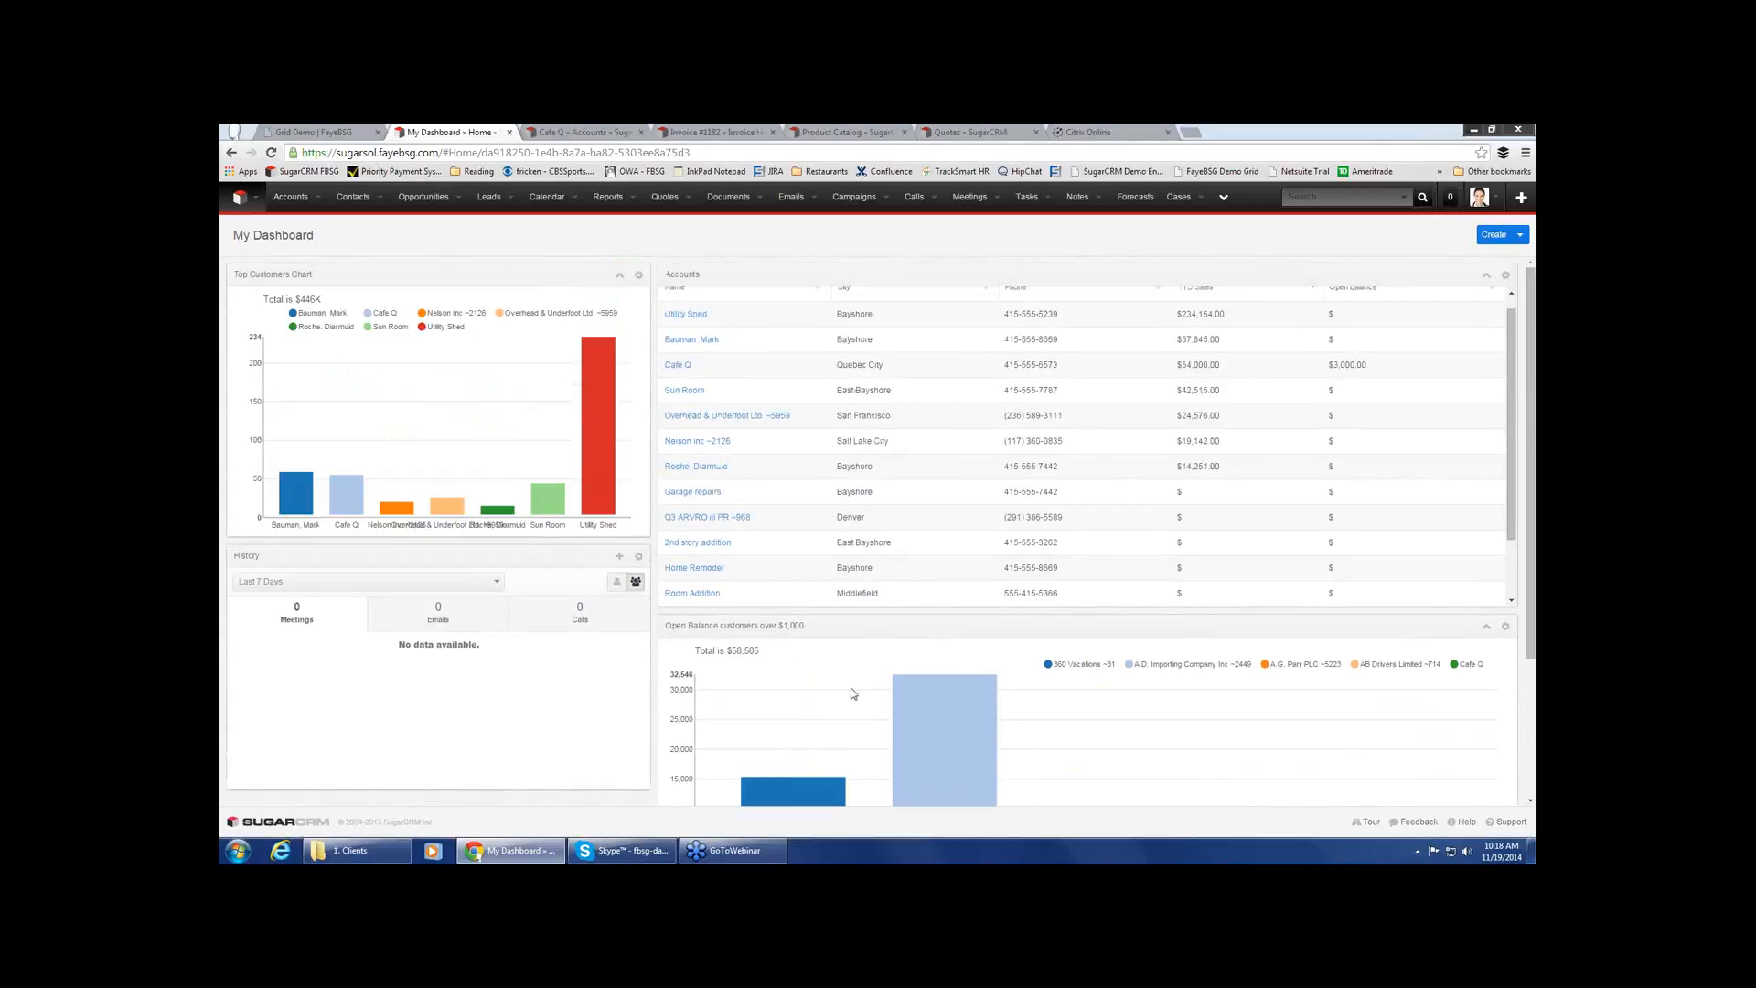
scroll(852, 519, "up", 1)
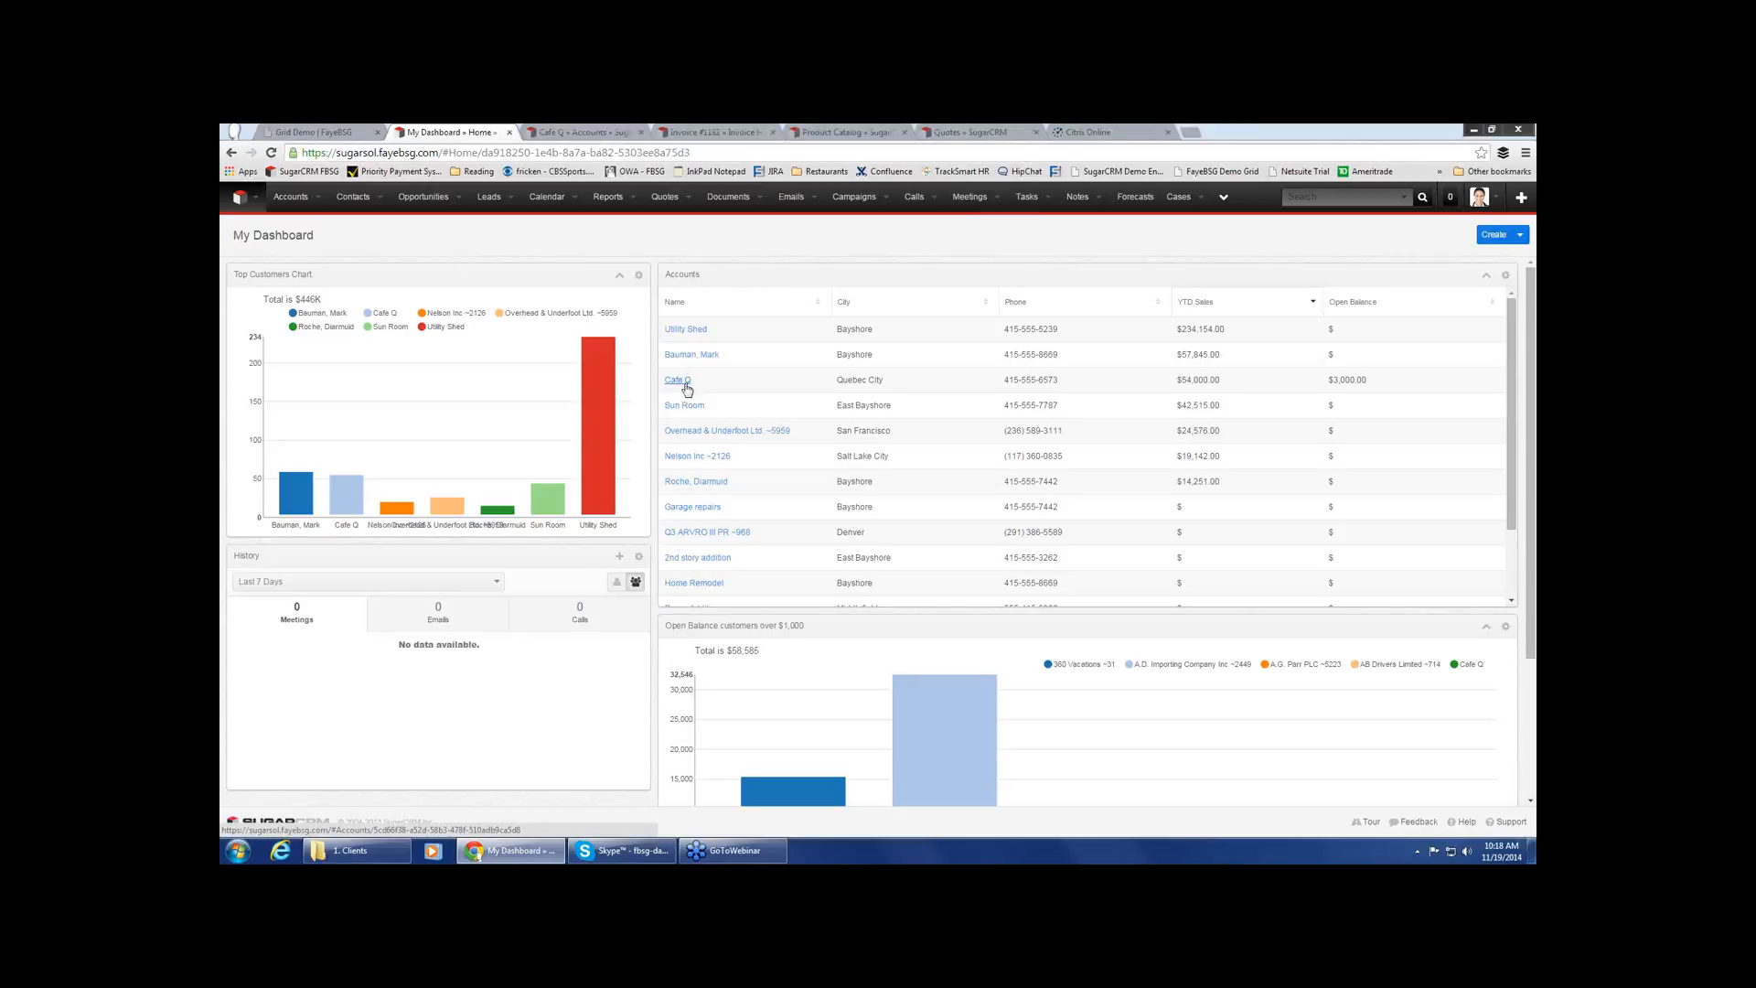
Open the Cafe Q account record and inspect the Blueprints and Cabinets - Custom slices of its Sales By Product chart
left_click(593, 129)
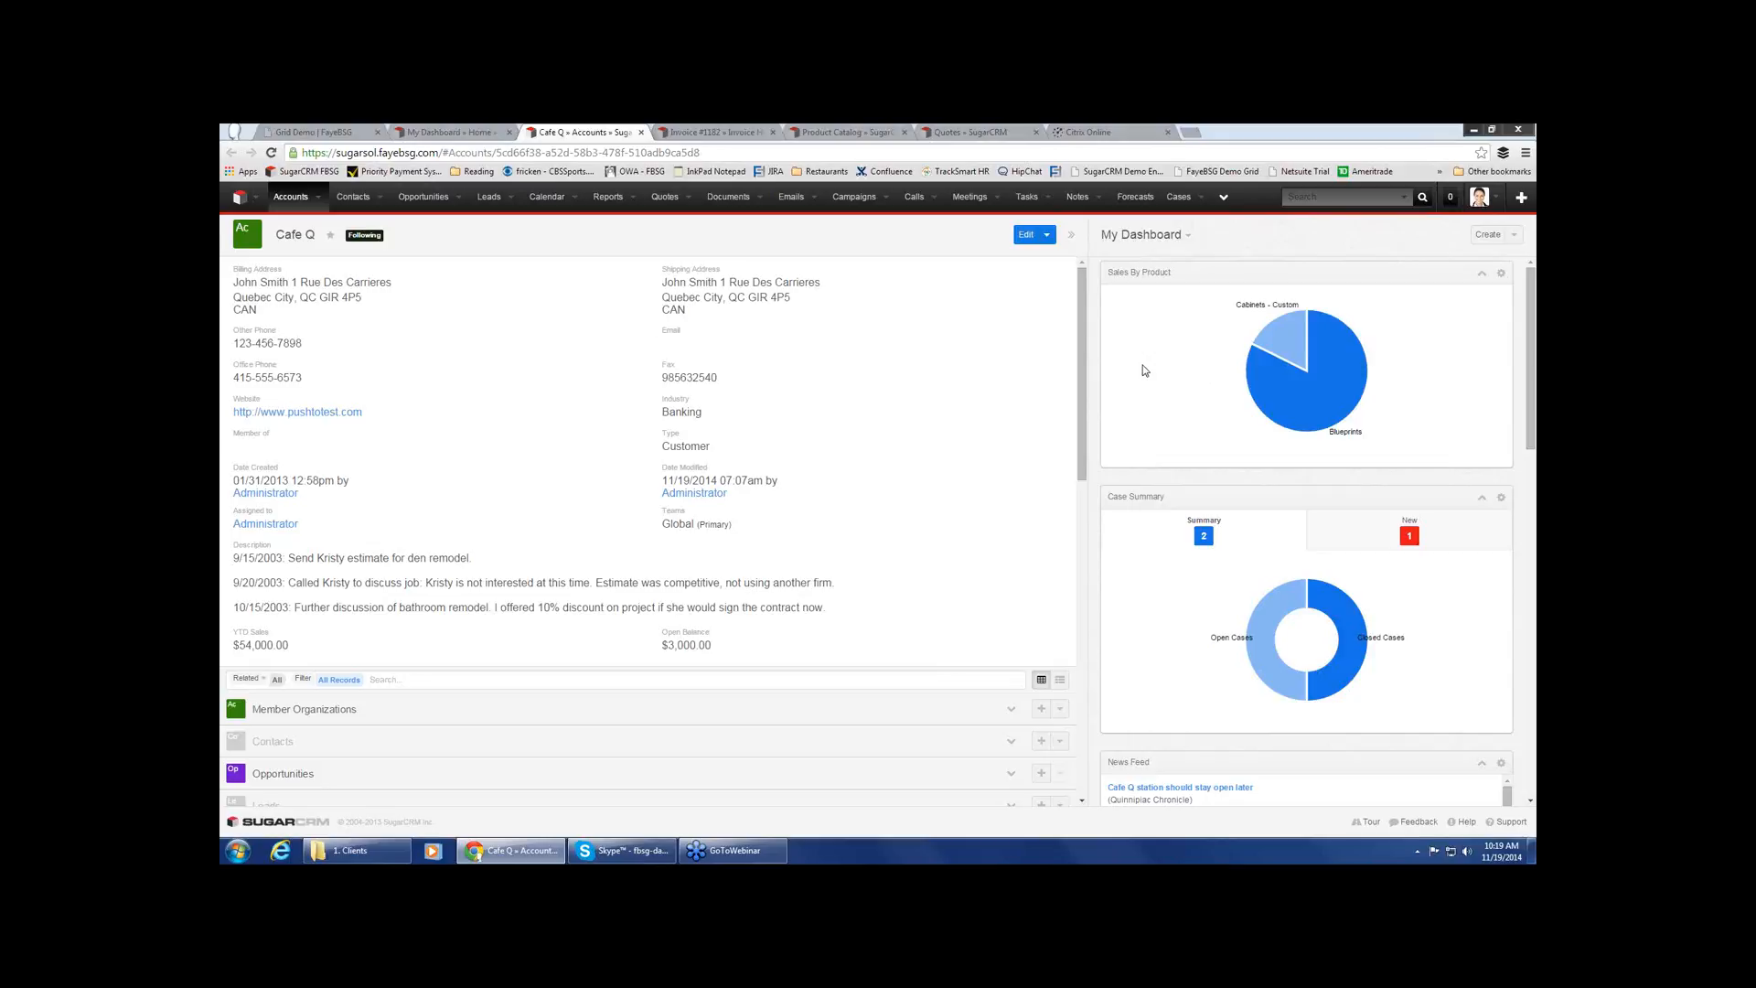
mouse_move(1295, 391)
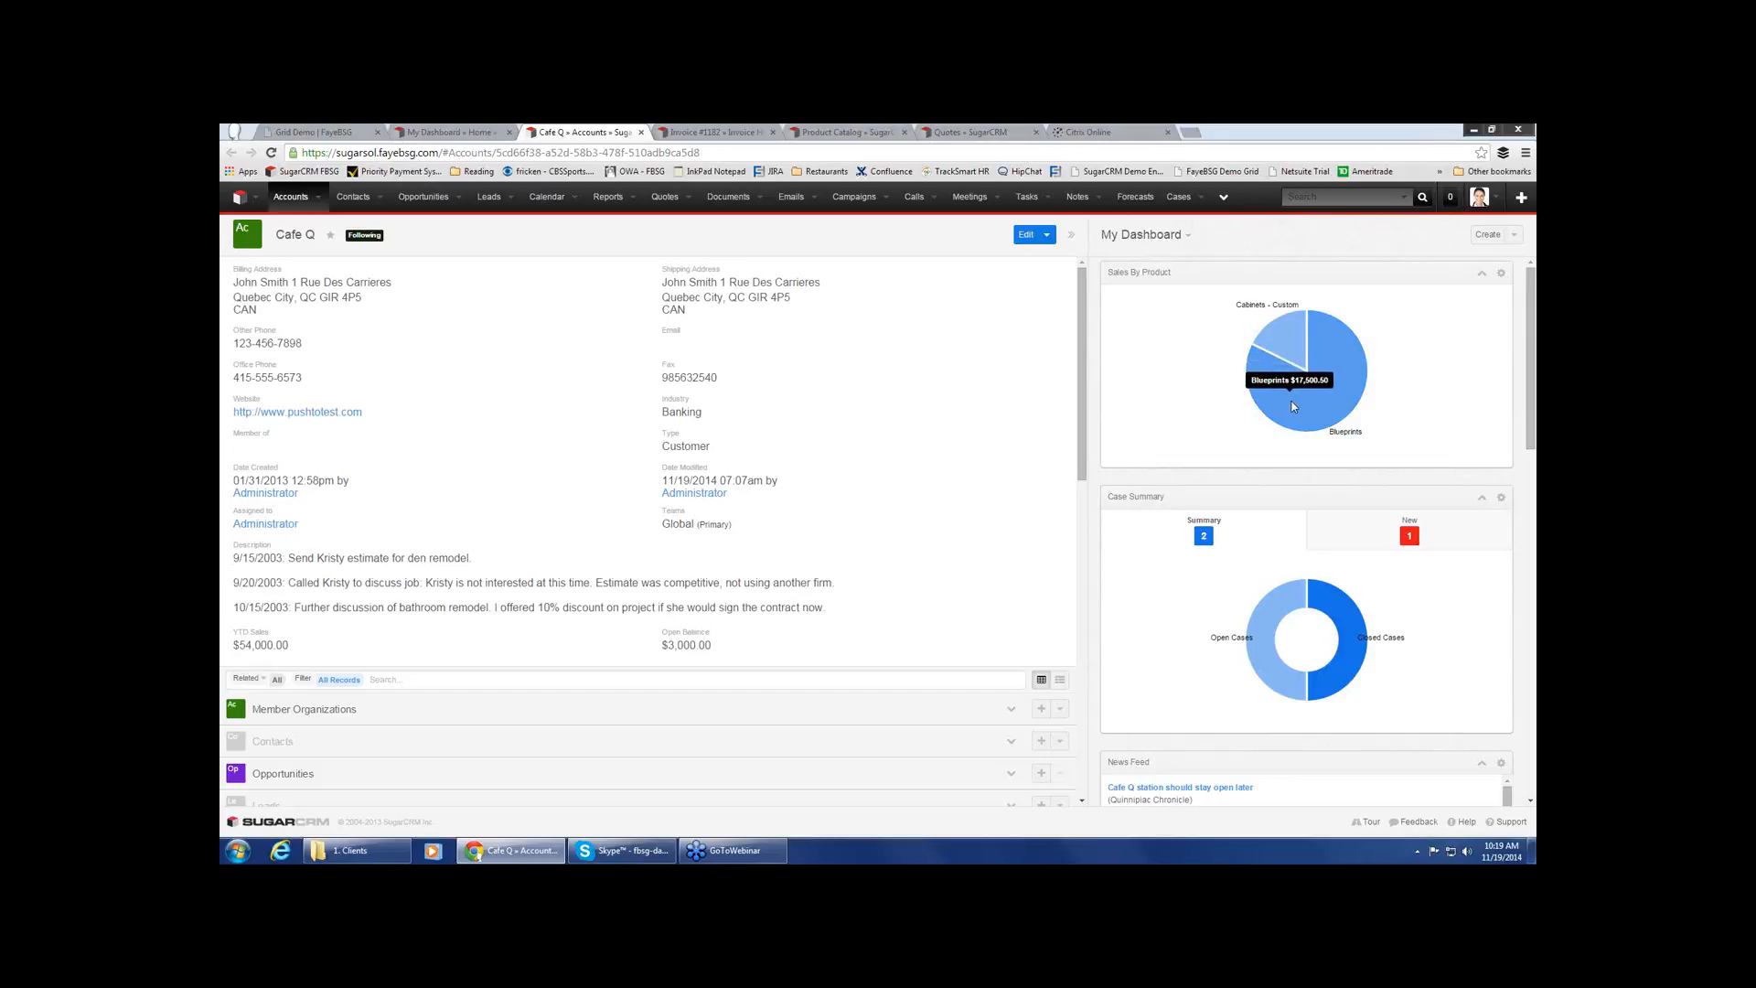
mouse_move(1287, 352)
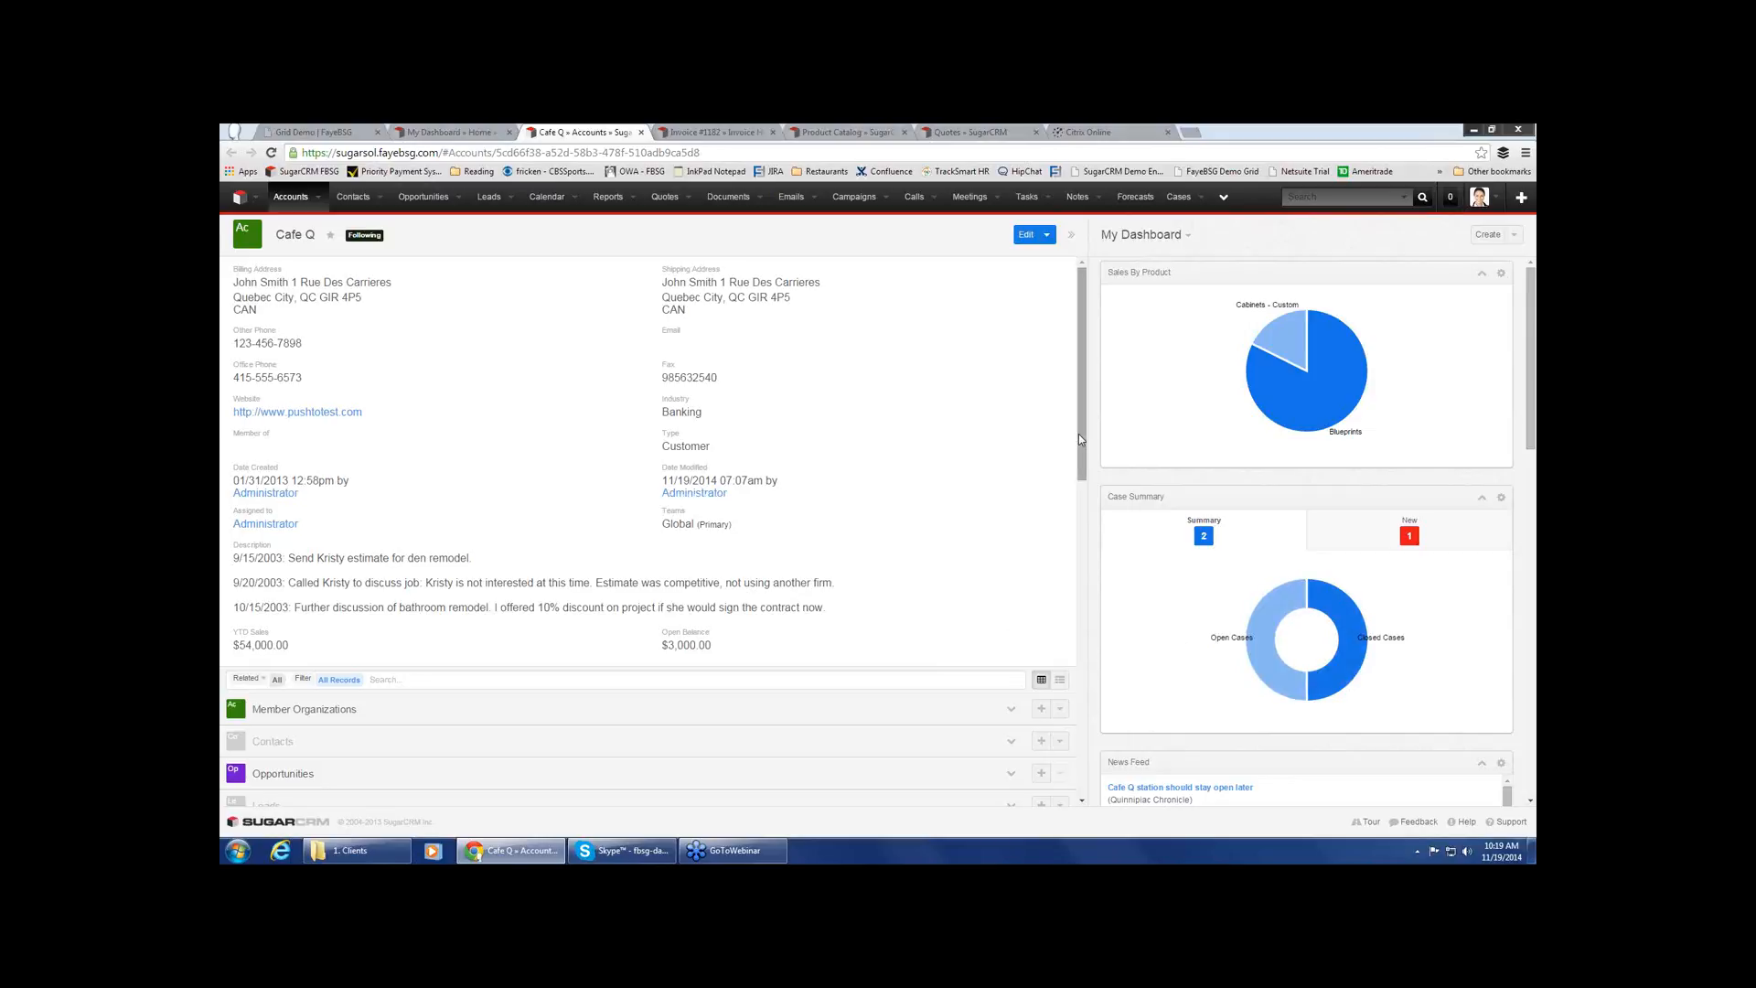
Review Cafe Q's quotes, product sales history and shipping addresses, loading more of its sales transactions
left_click_drag(1082, 439, 1106, 641)
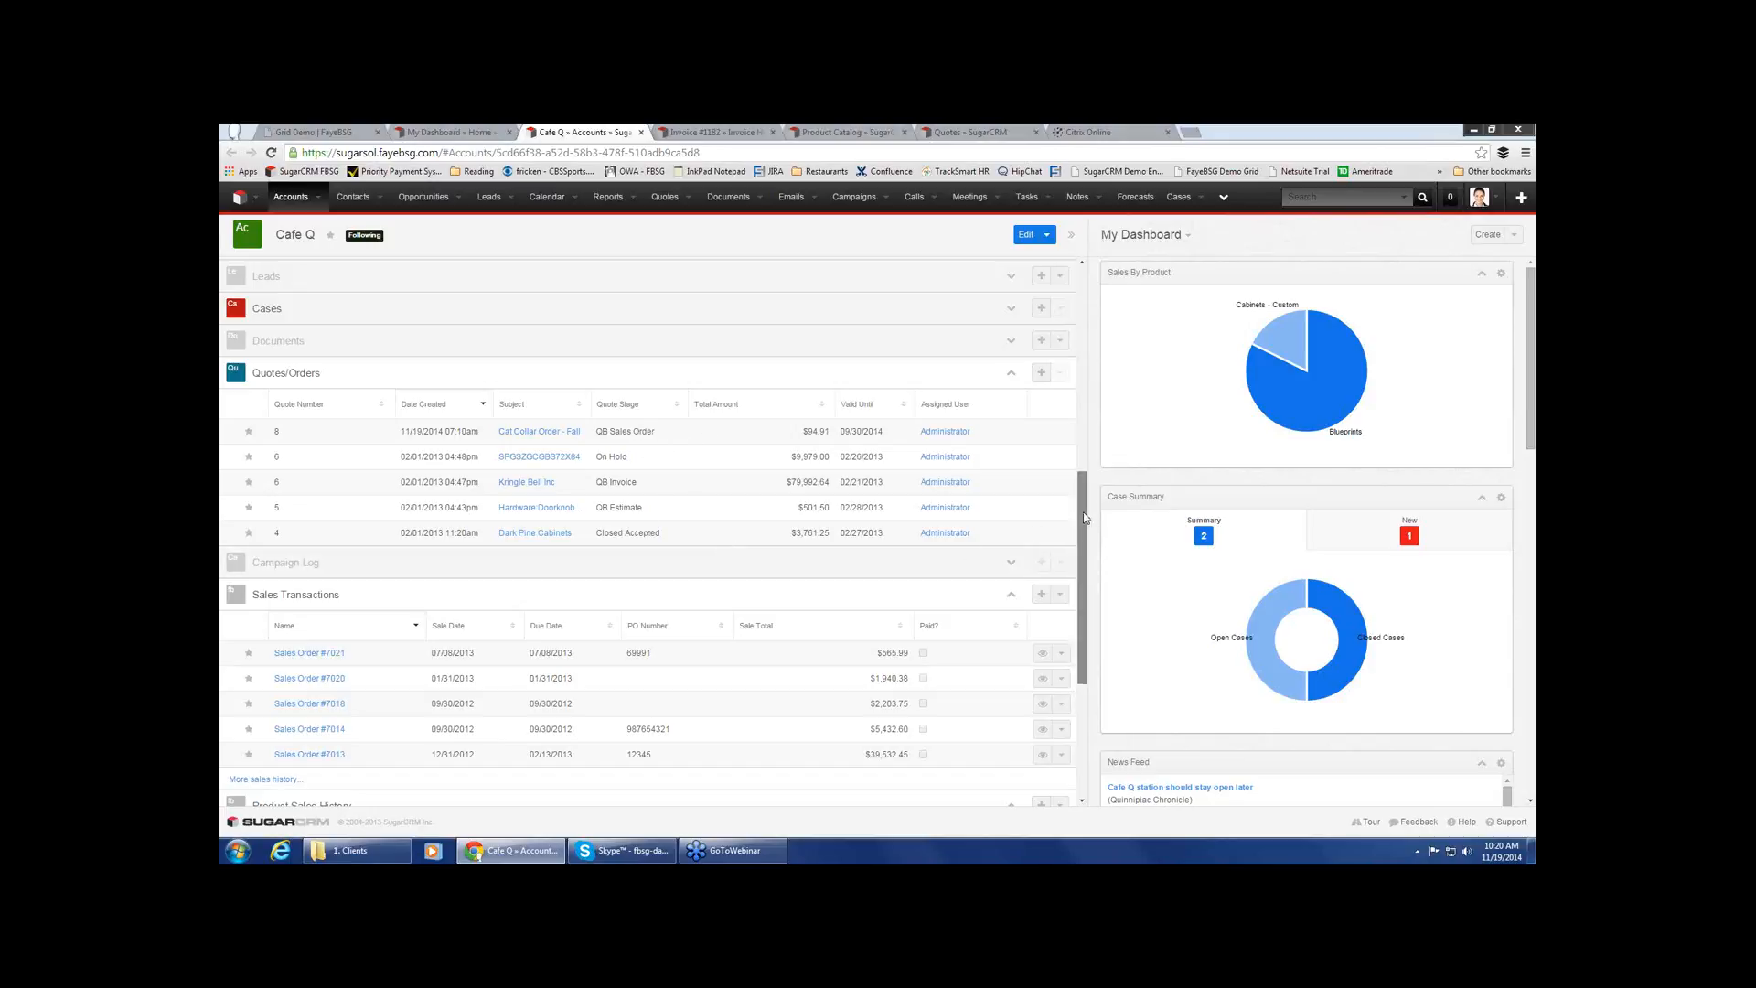
left_click_drag(1085, 518, 1085, 519)
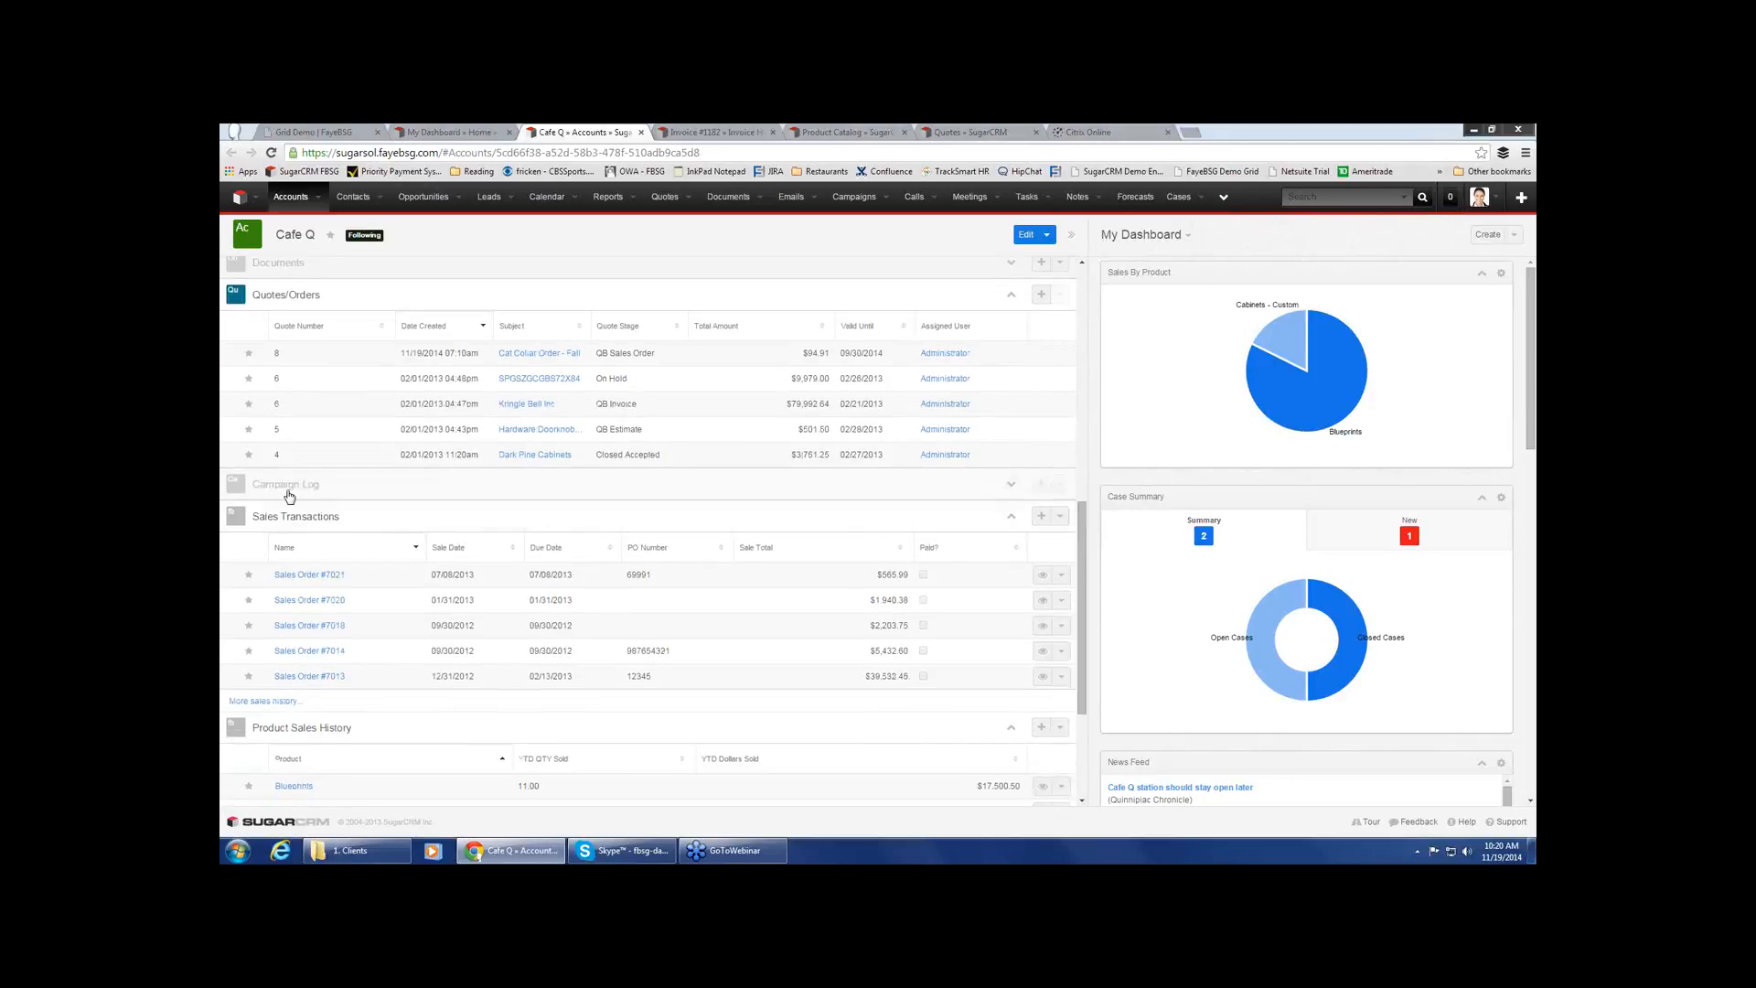
left_click(269, 703)
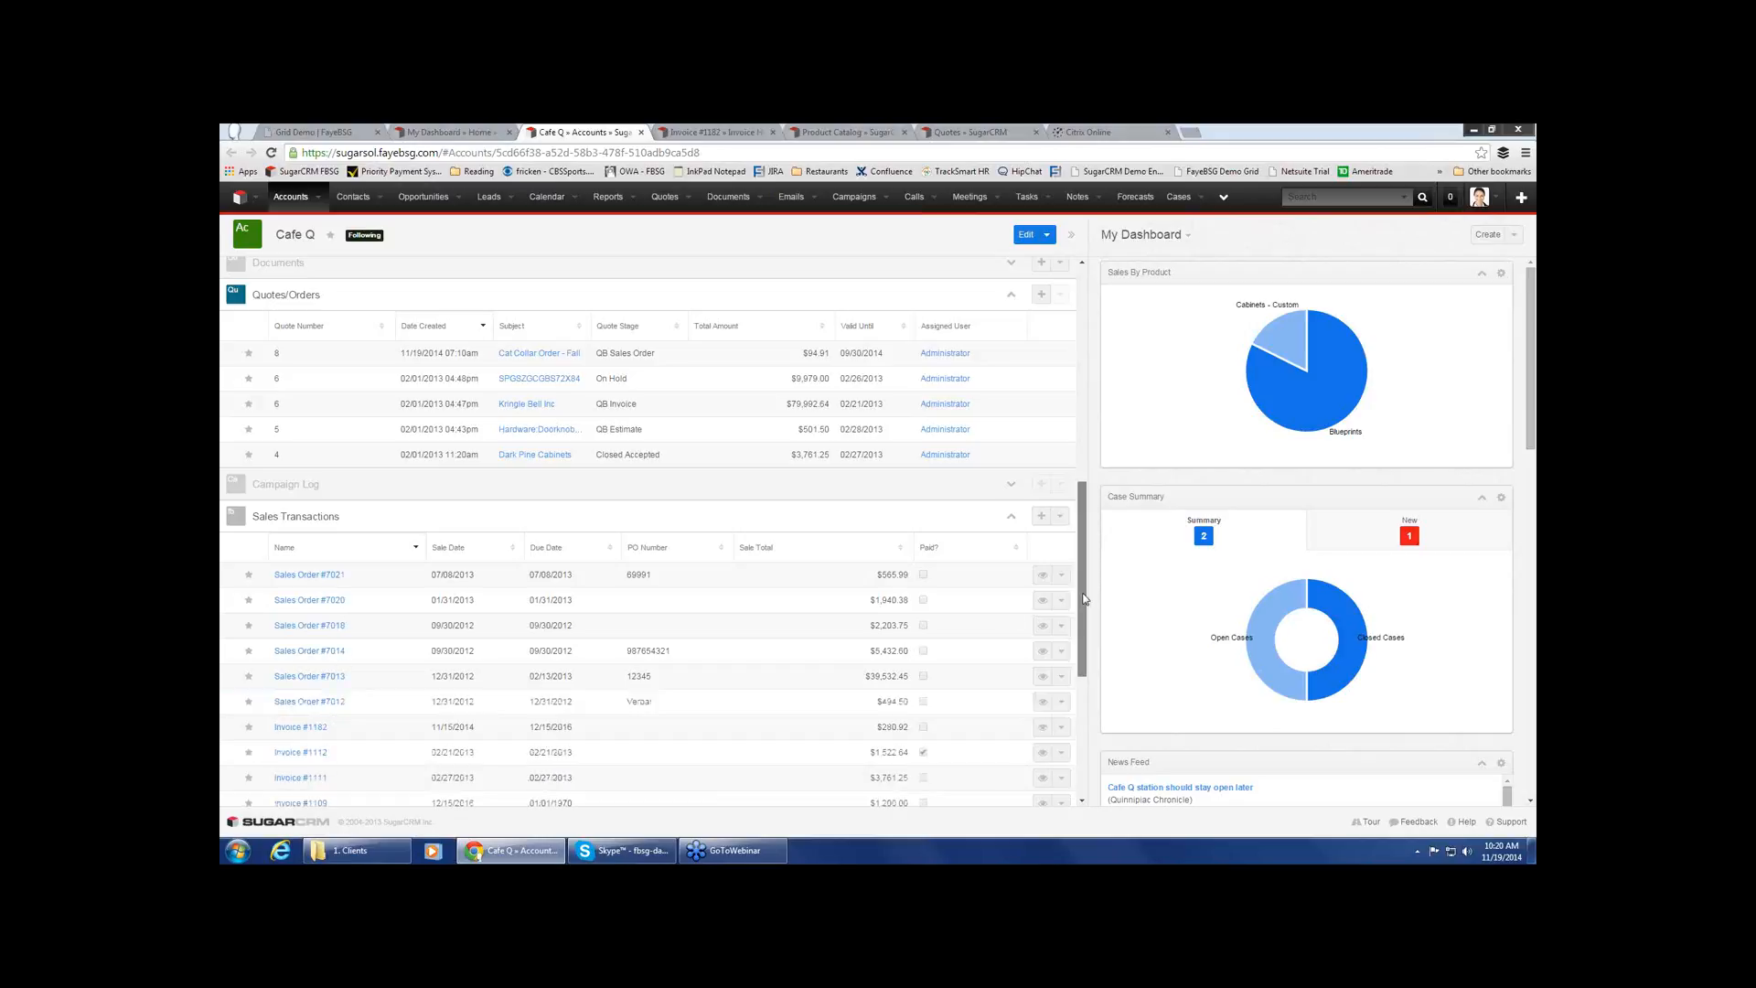
left_click_drag(1085, 599, 1078, 651)
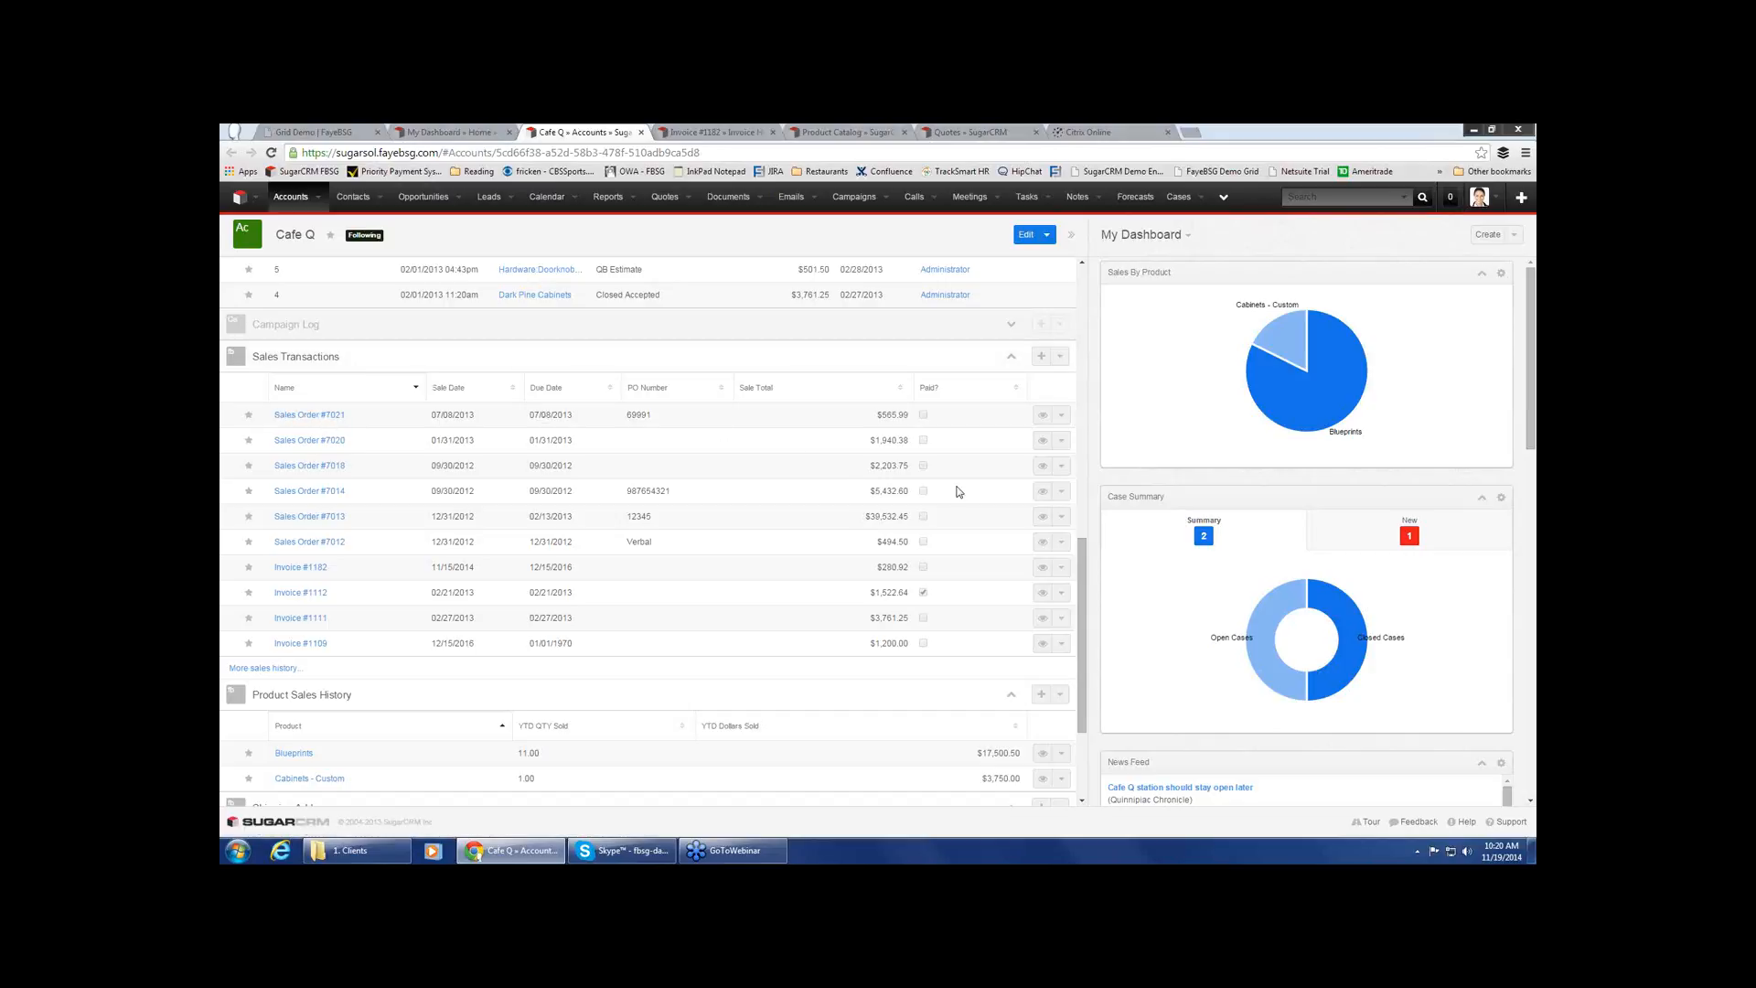
left_click_drag(1081, 588, 1081, 651)
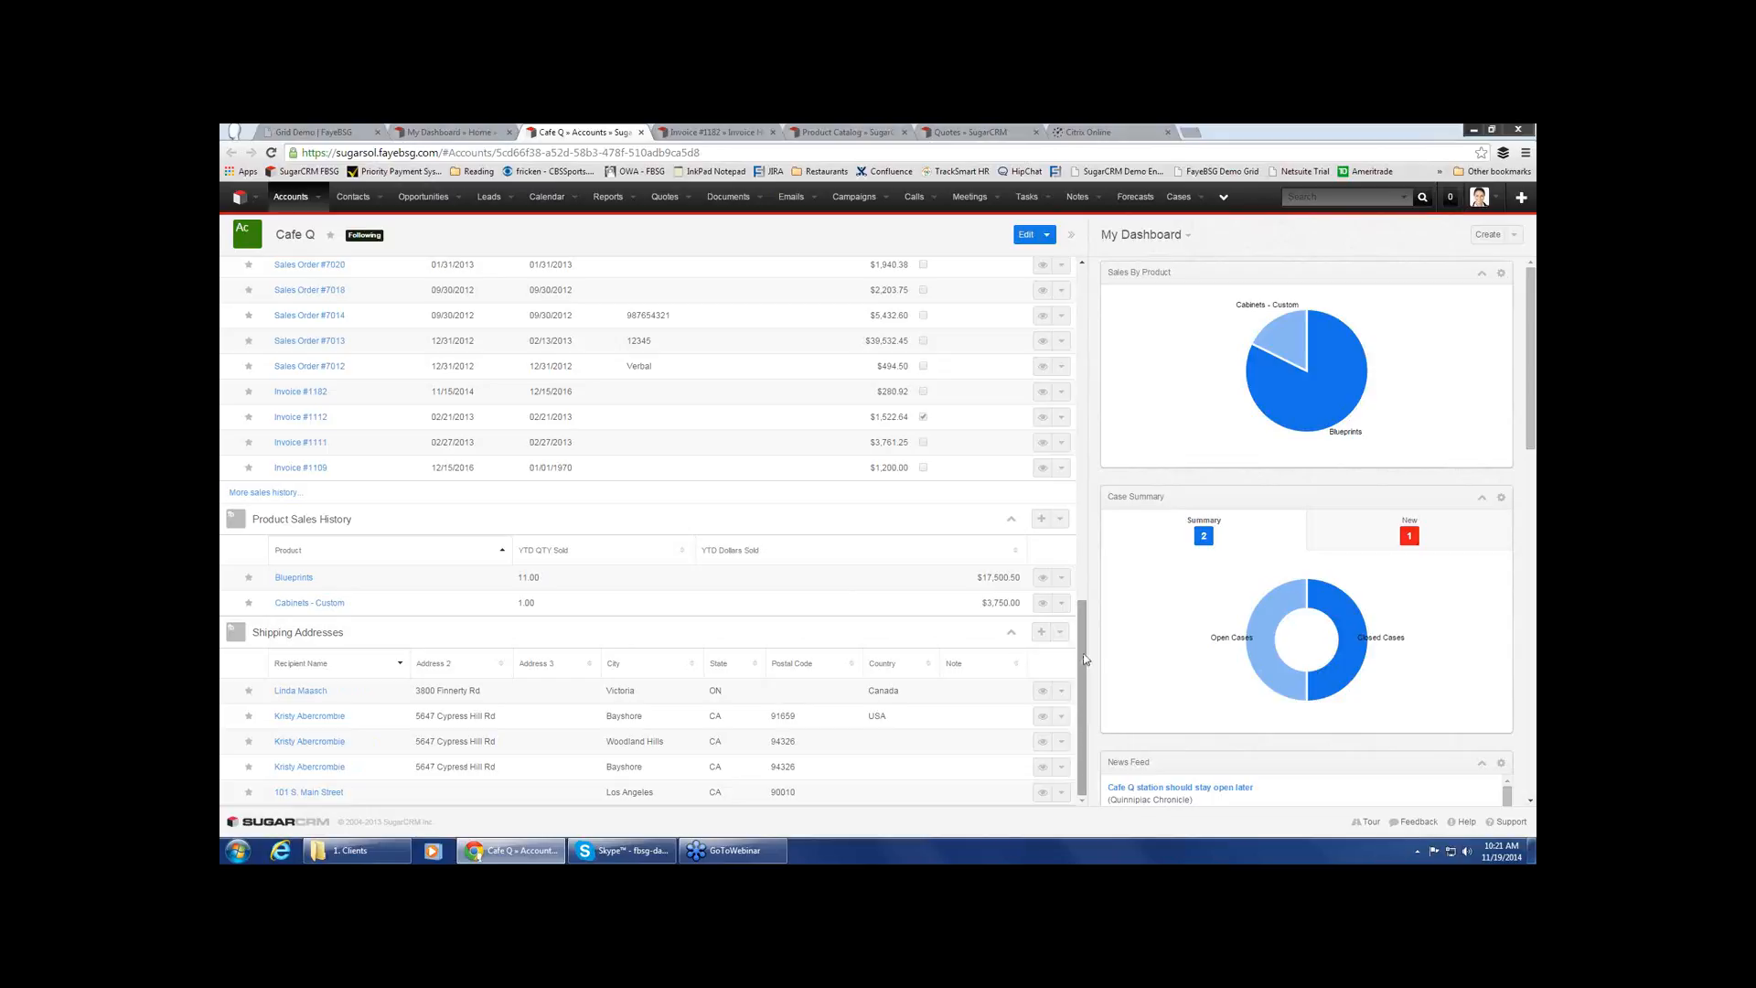
left_click_drag(1087, 657, 1023, 302)
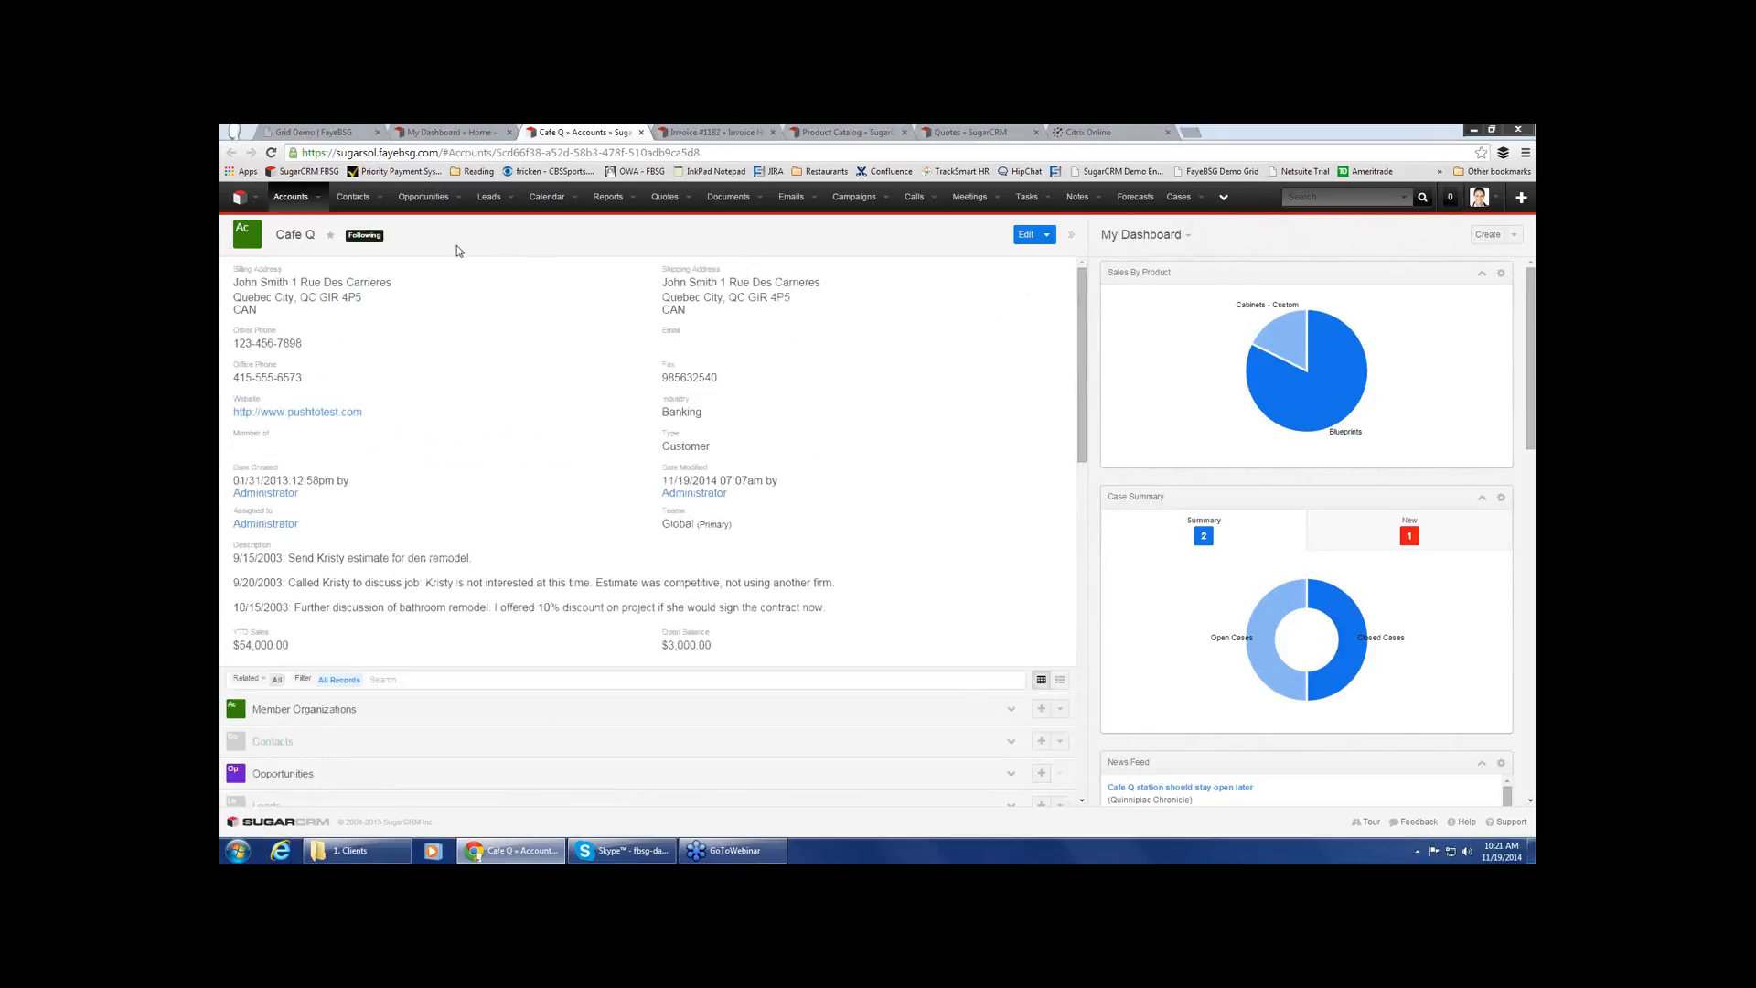
Open the quote "Cat Collar Order - Fall" from the quotes list and create a duplicate of it
left_click(965, 132)
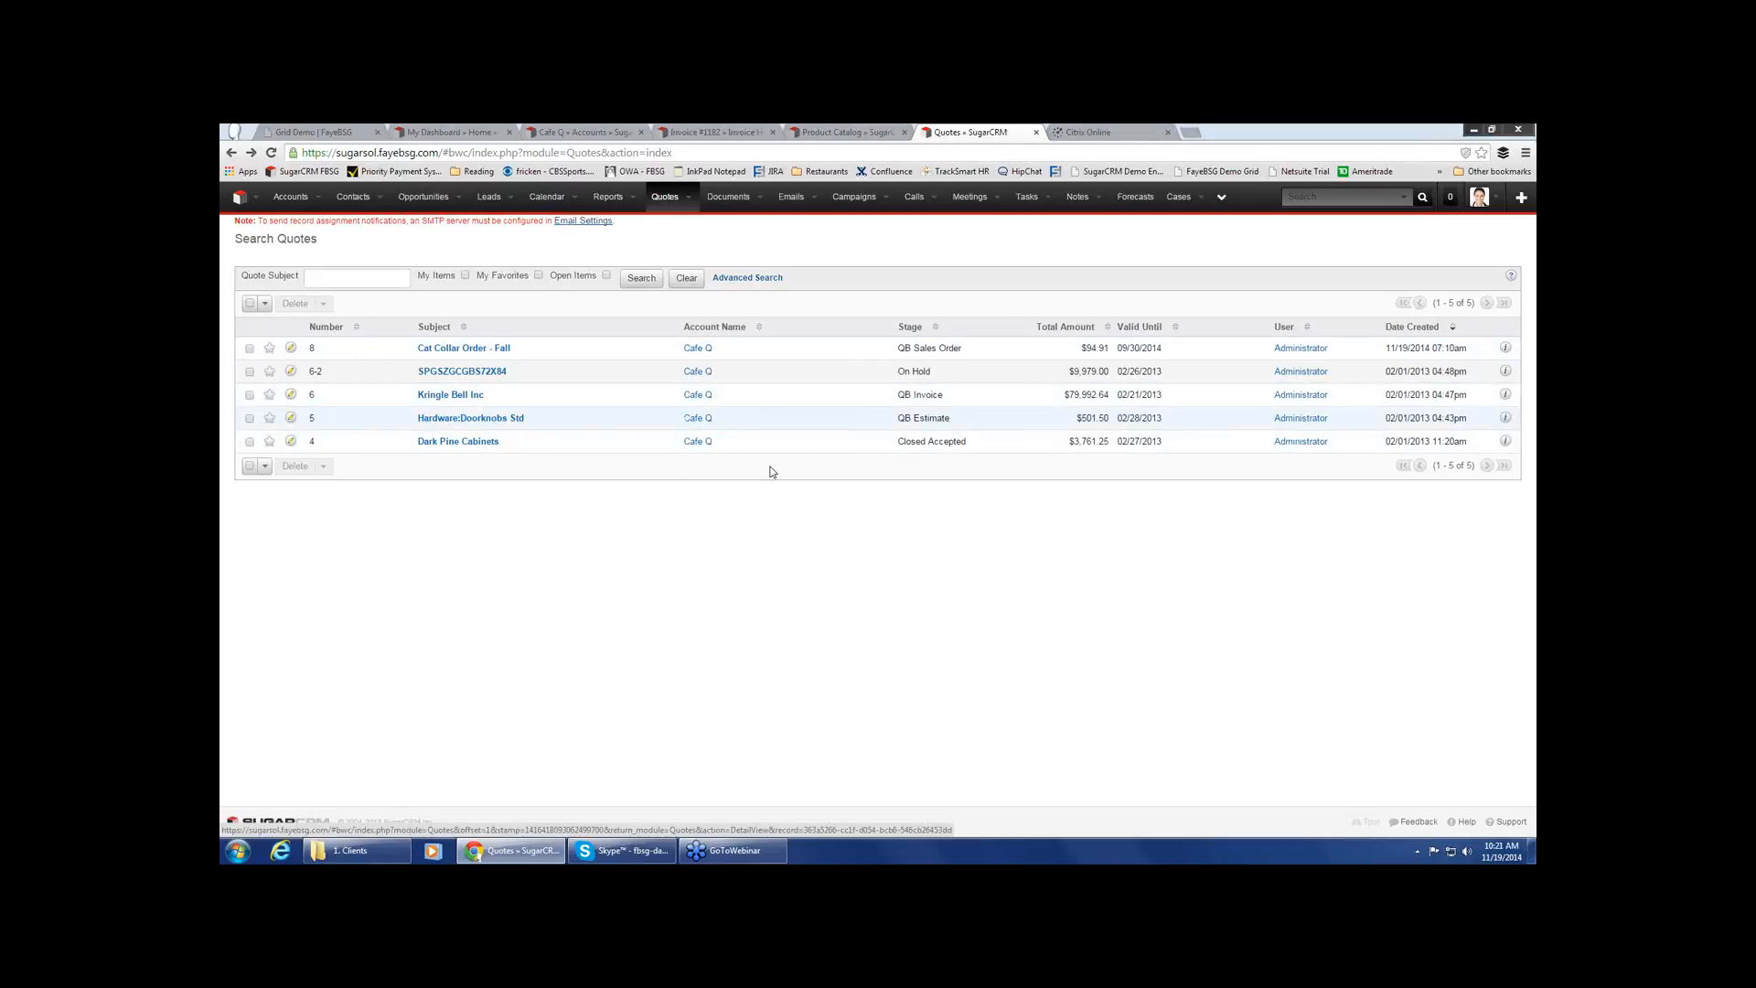
left_click(480, 351)
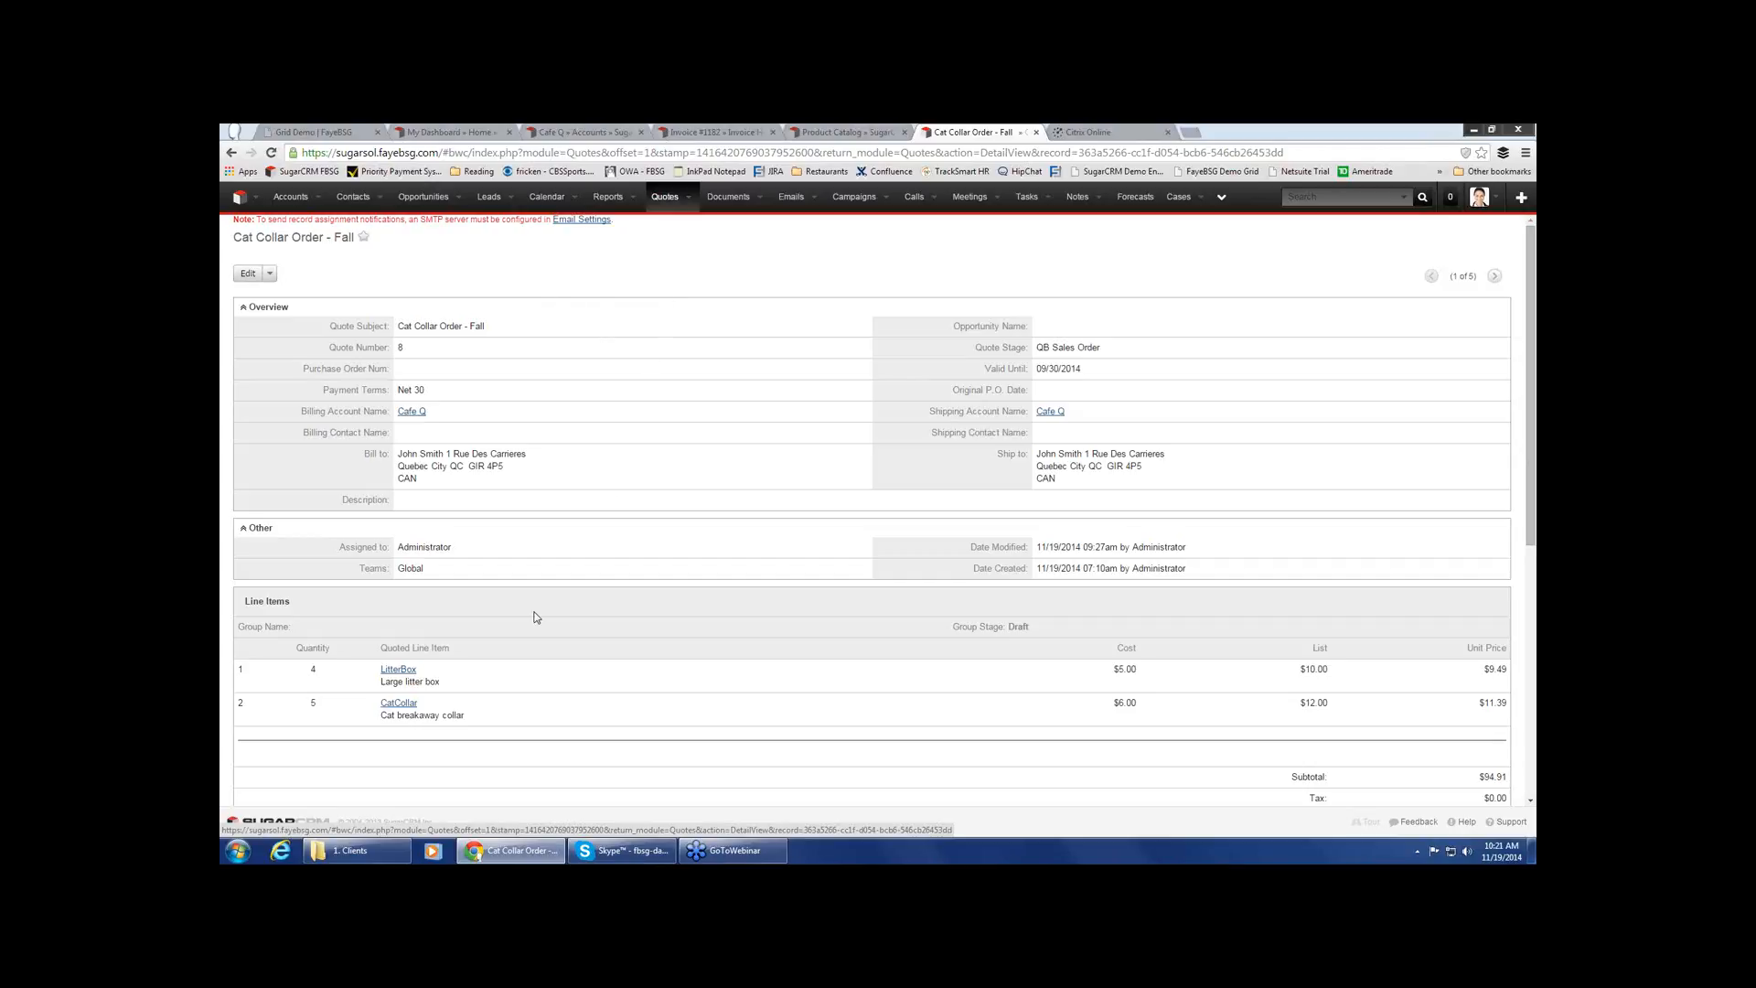
left_click(269, 276)
left_click(252, 310)
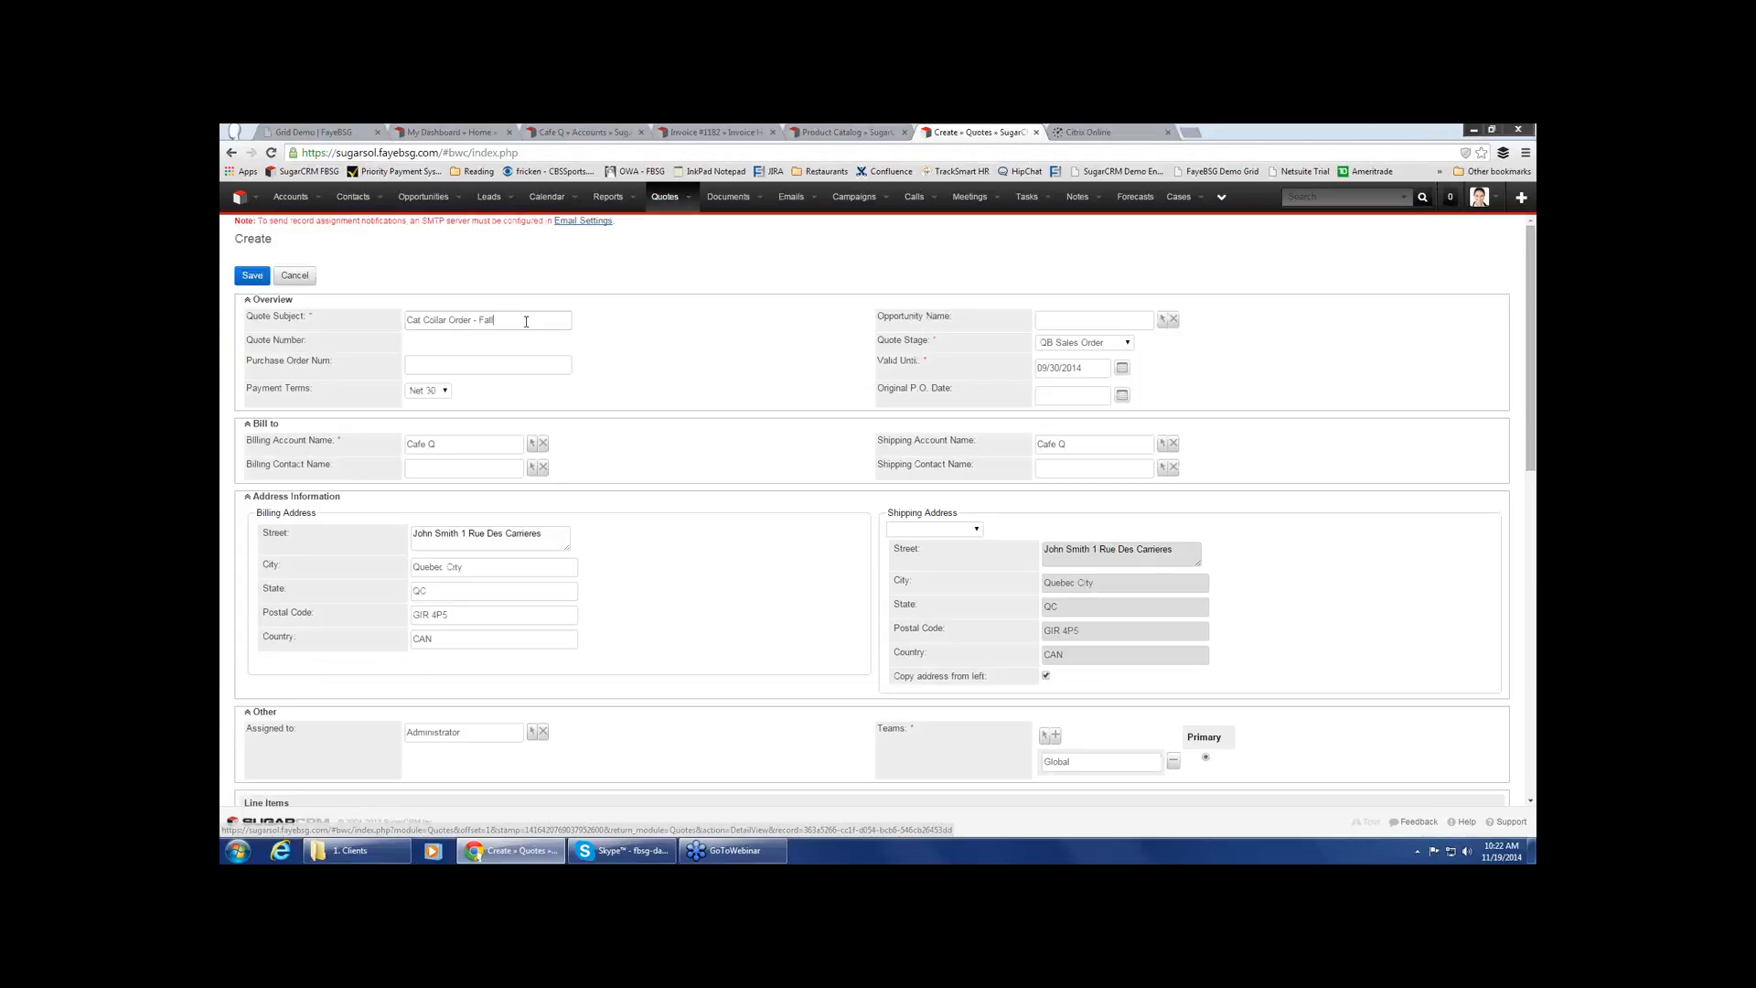
Change the duplicated quote's subject to "Cat Collar Order - Winter" and enter "Verbal" as the purchase order number
key("BackSpace")
key("BackSpace")
key("BackSpace")
key("BackSpace")
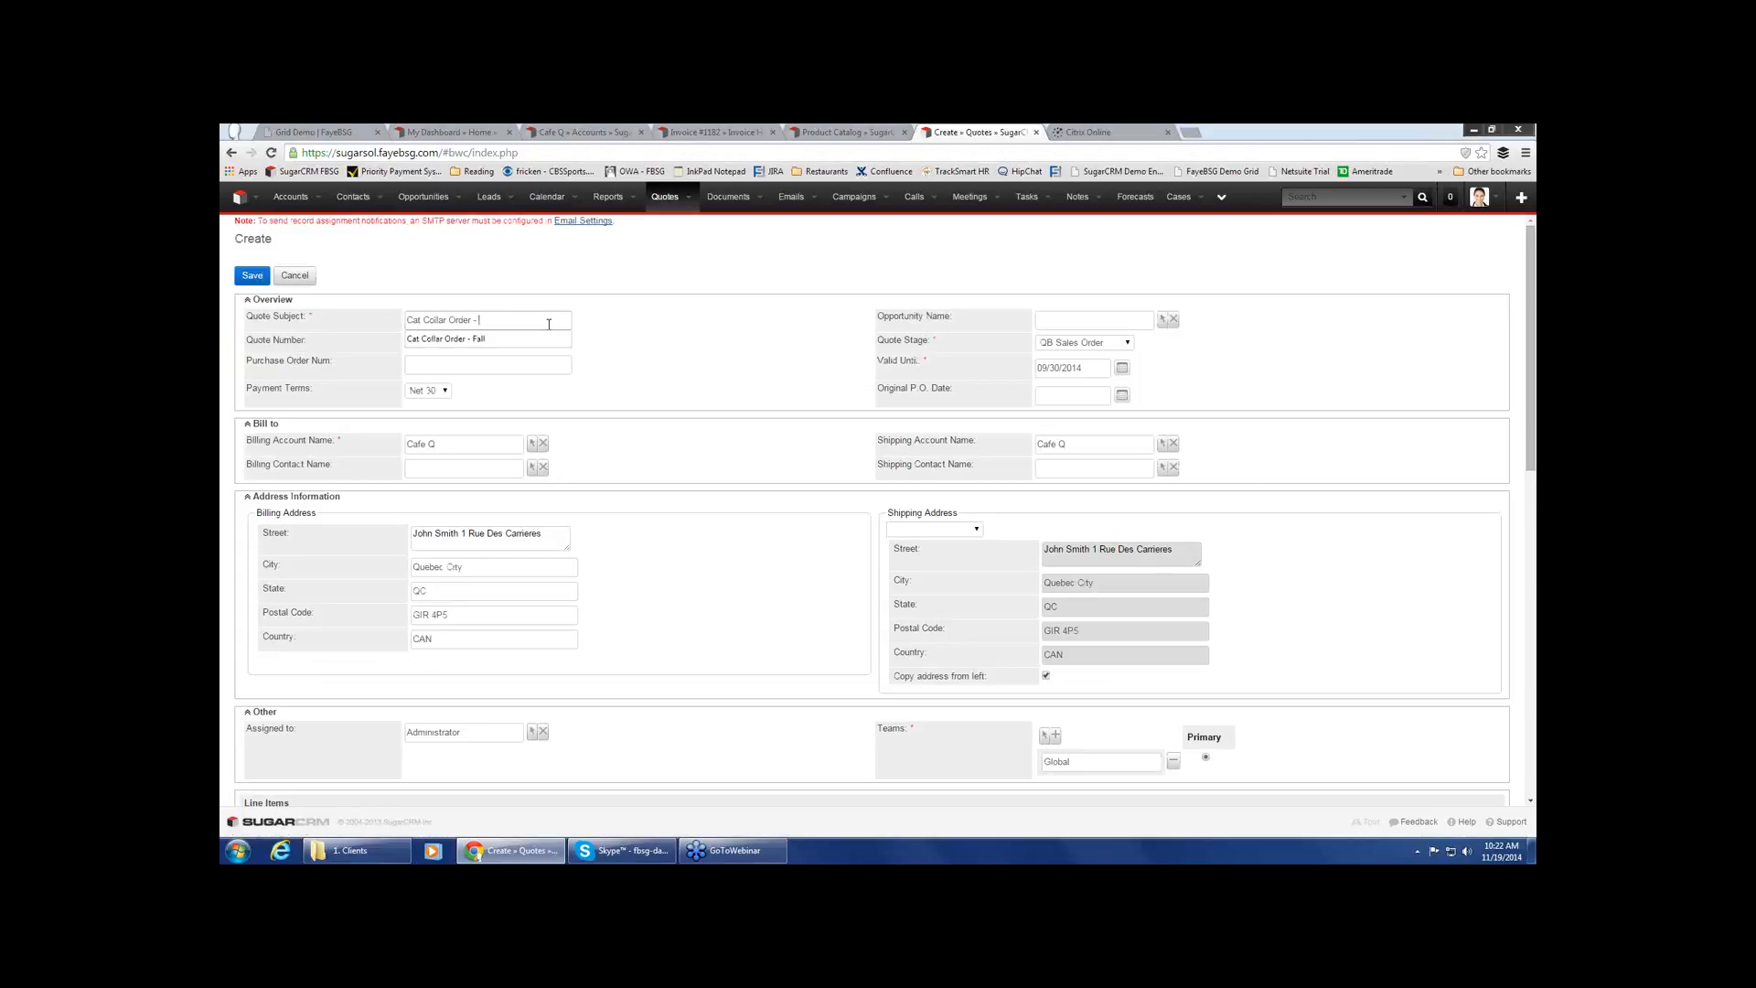
type("Wn")
type("nter")
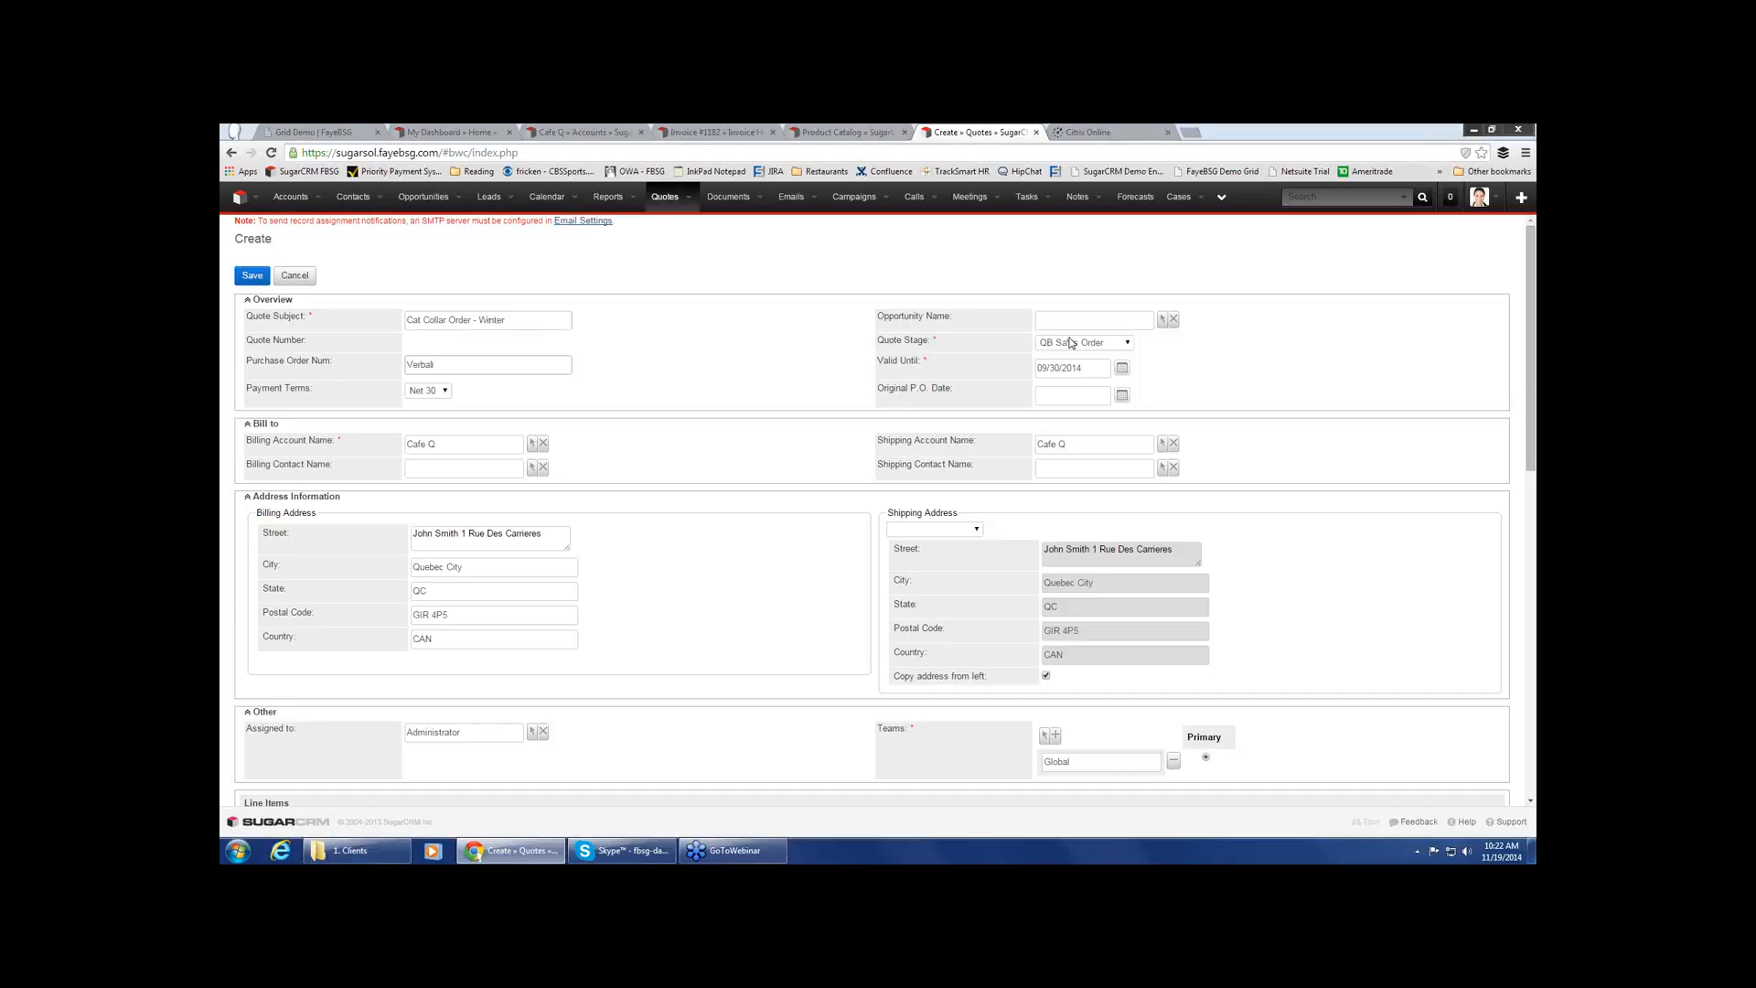
Look through the available quote stages and select QB Sales Order for the new quote
left_click(1130, 343)
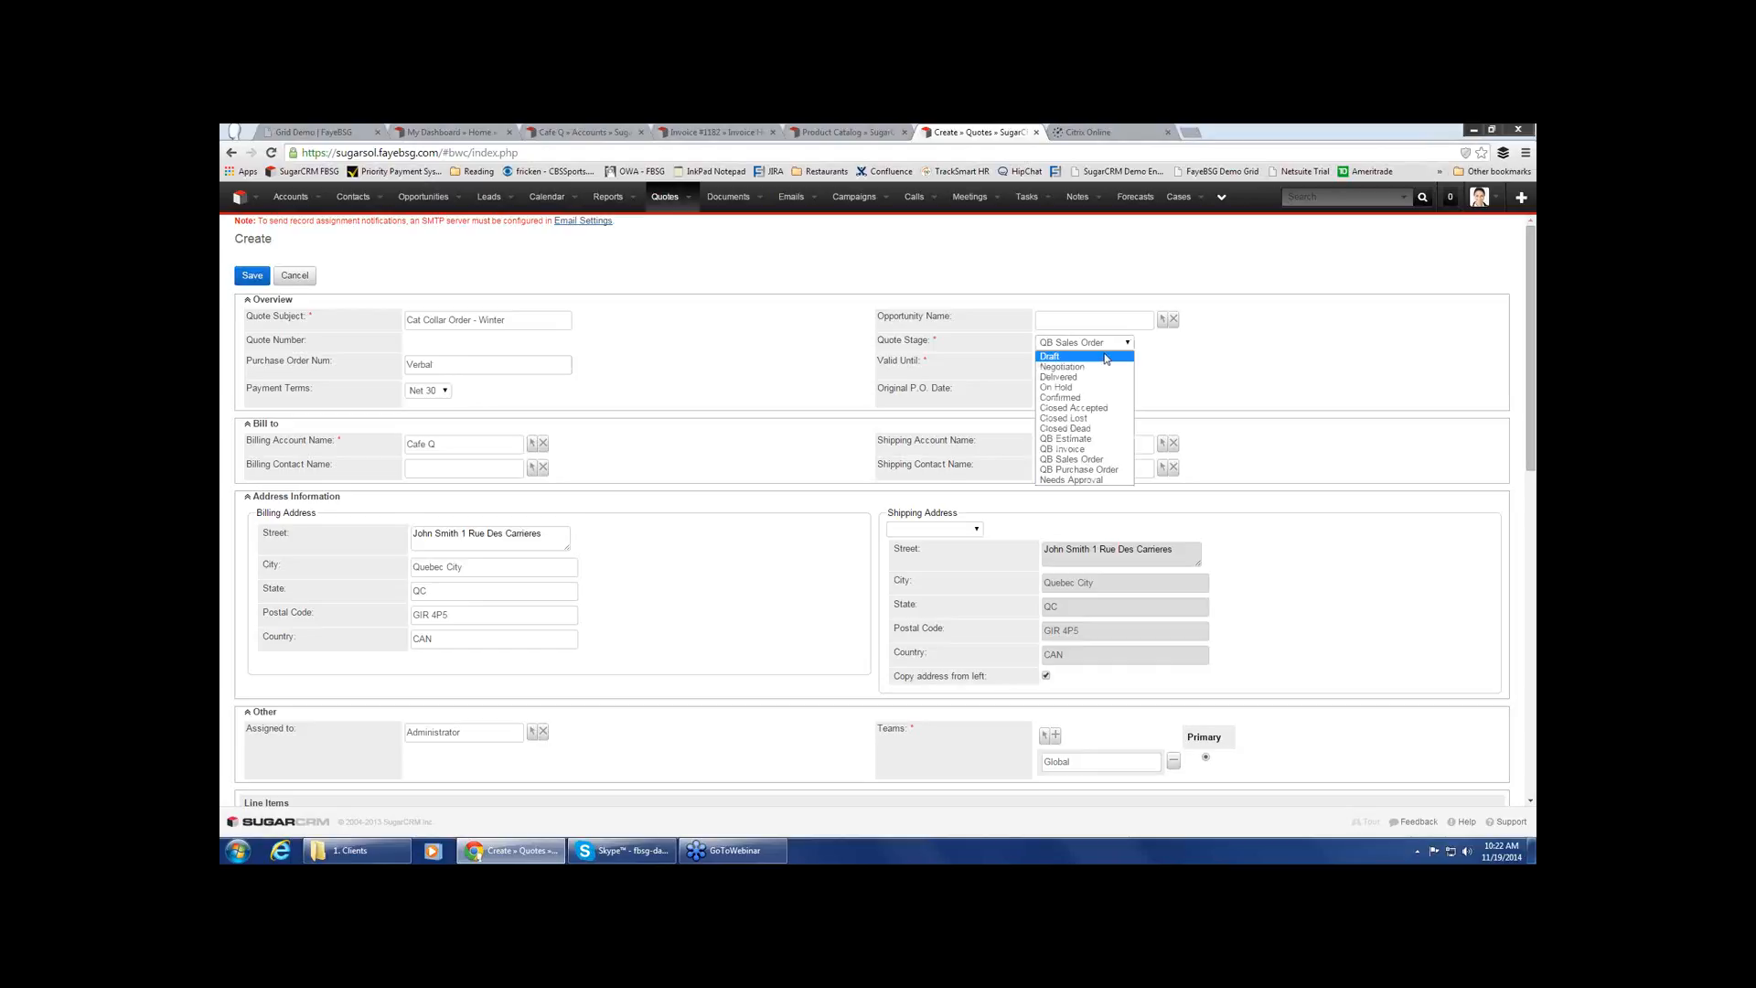
left_click(1111, 461)
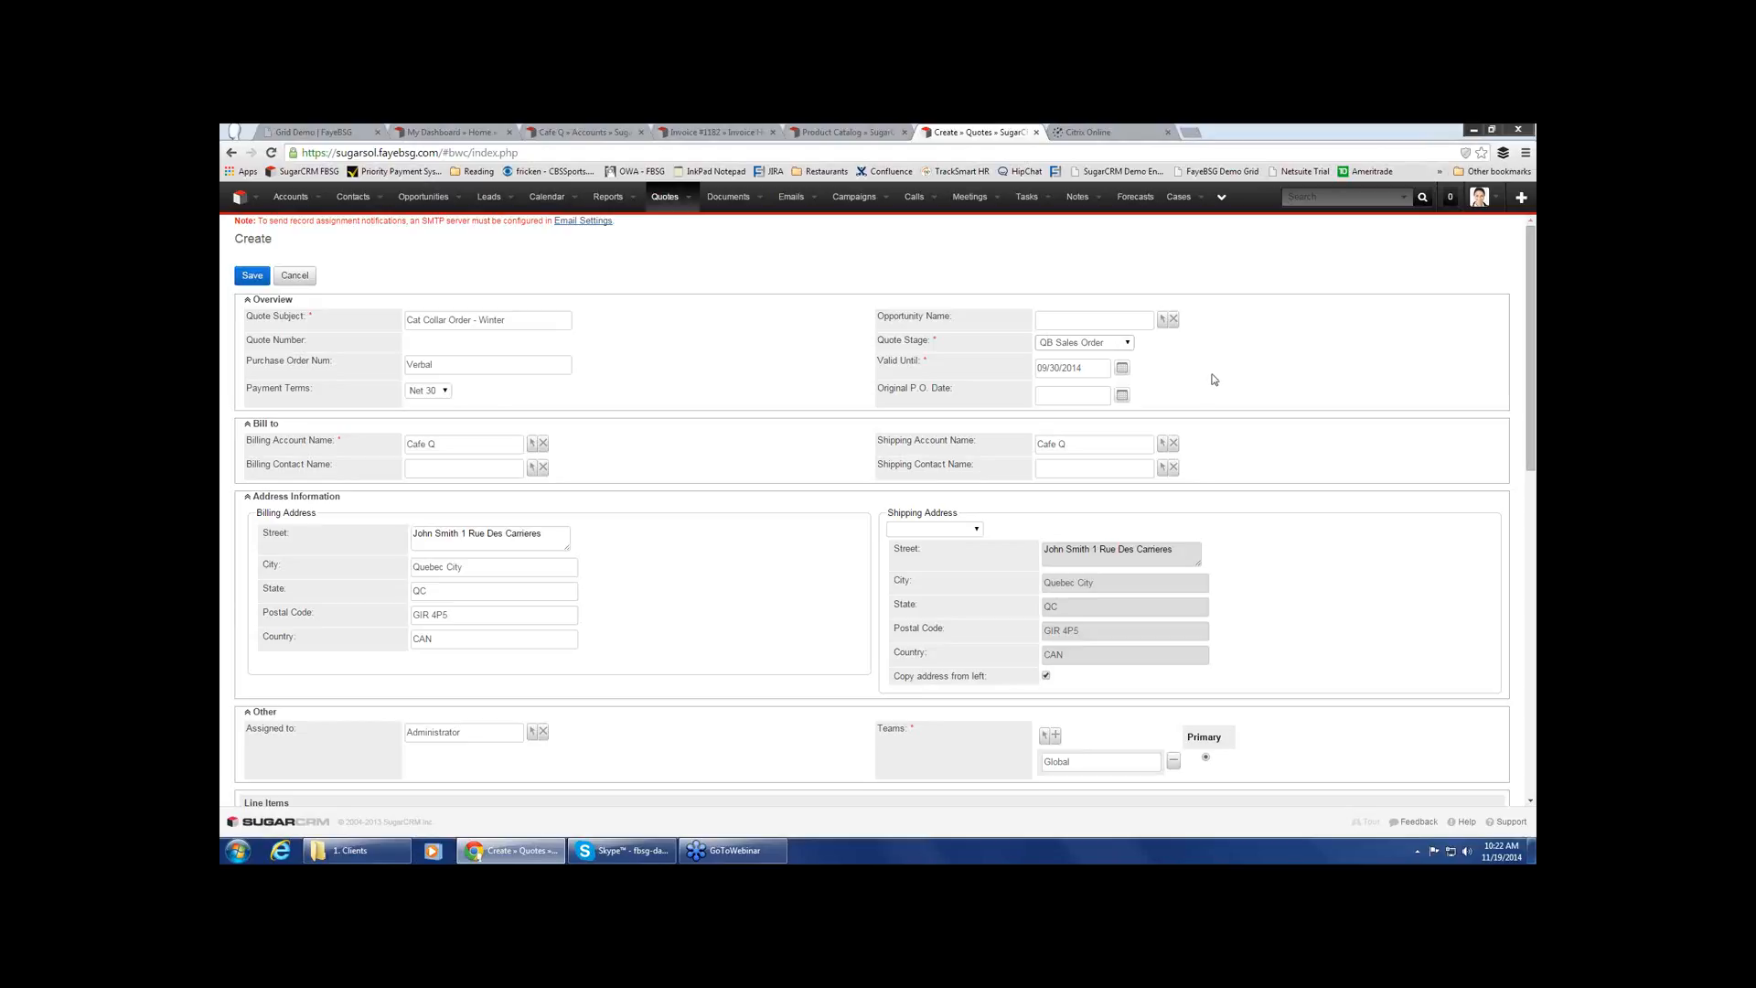
left_click(1124, 342)
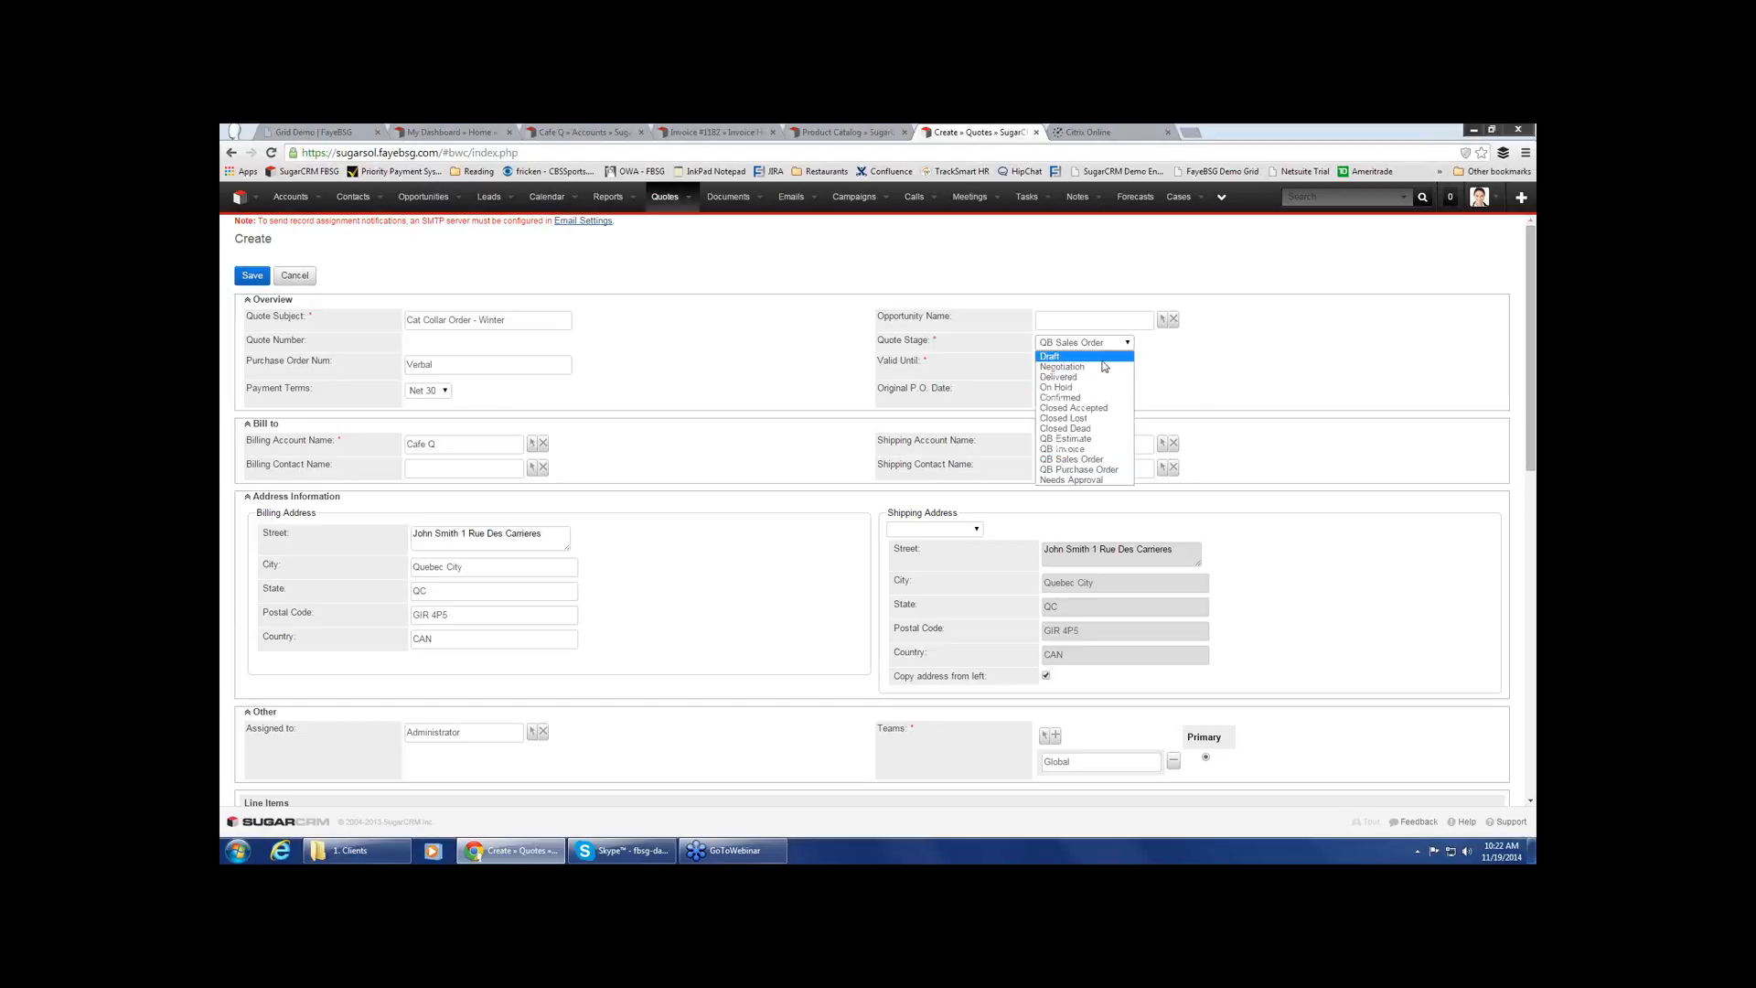
left_click(1191, 358)
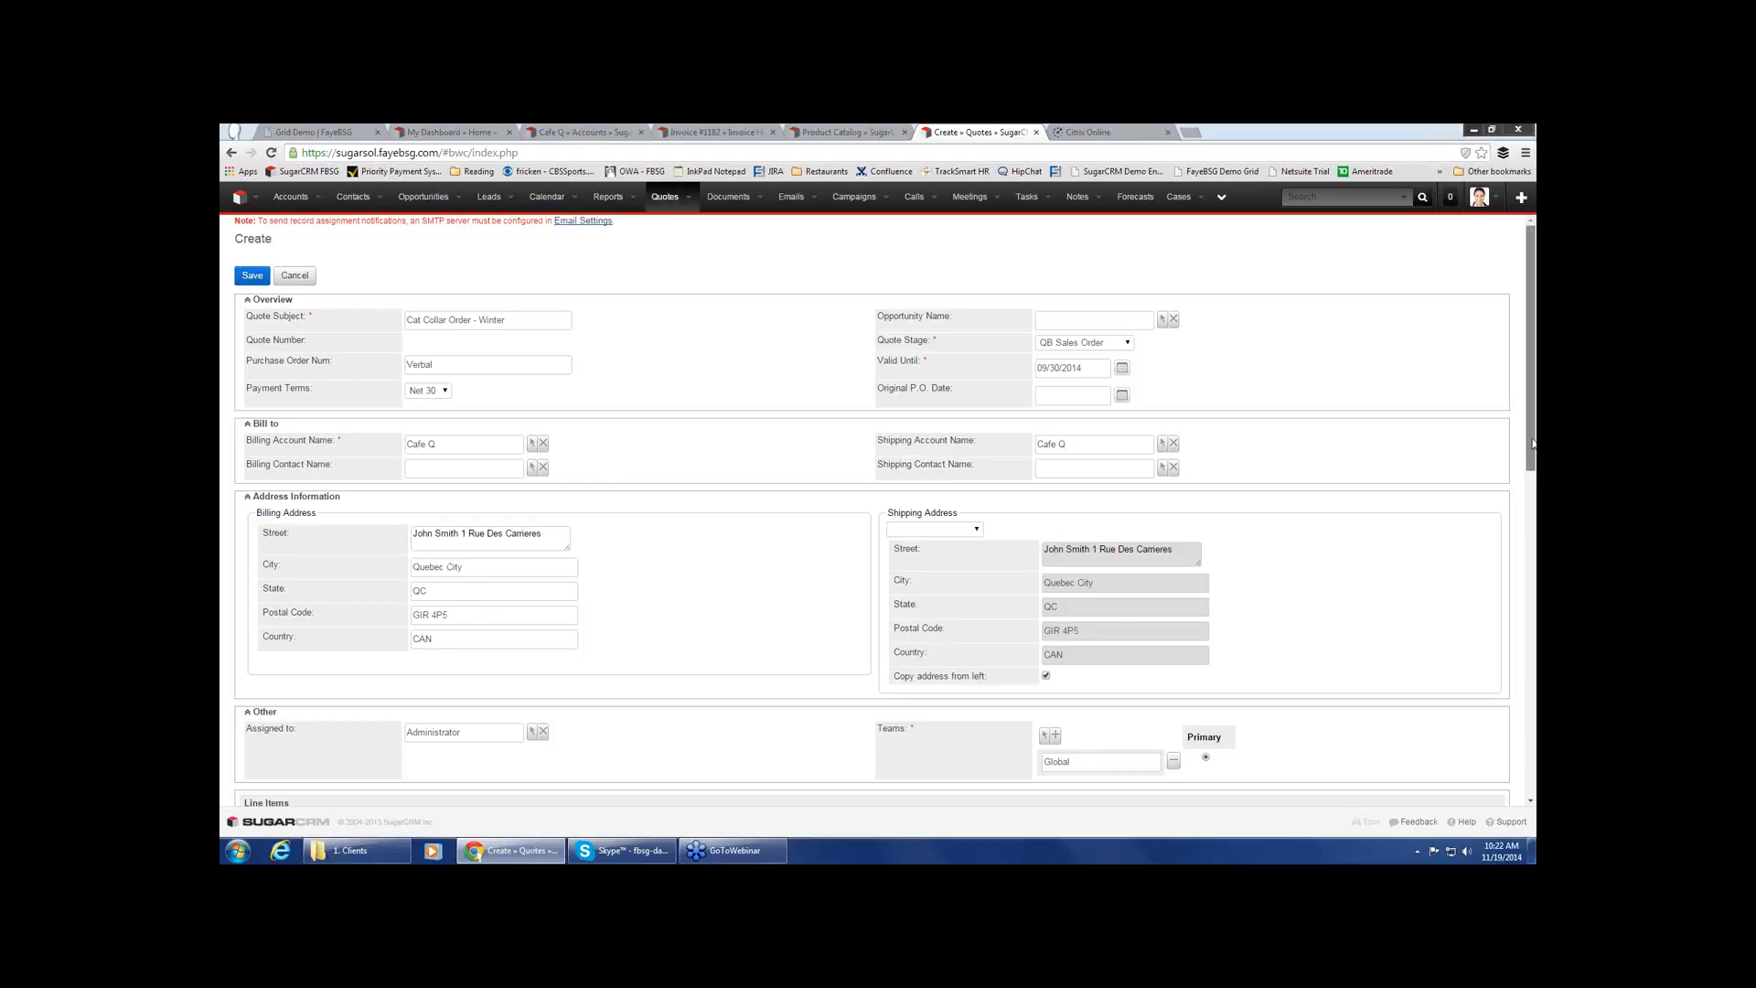
Set the quantity of the LitterBox line item to 8
scroll(1531, 451, "down", 2)
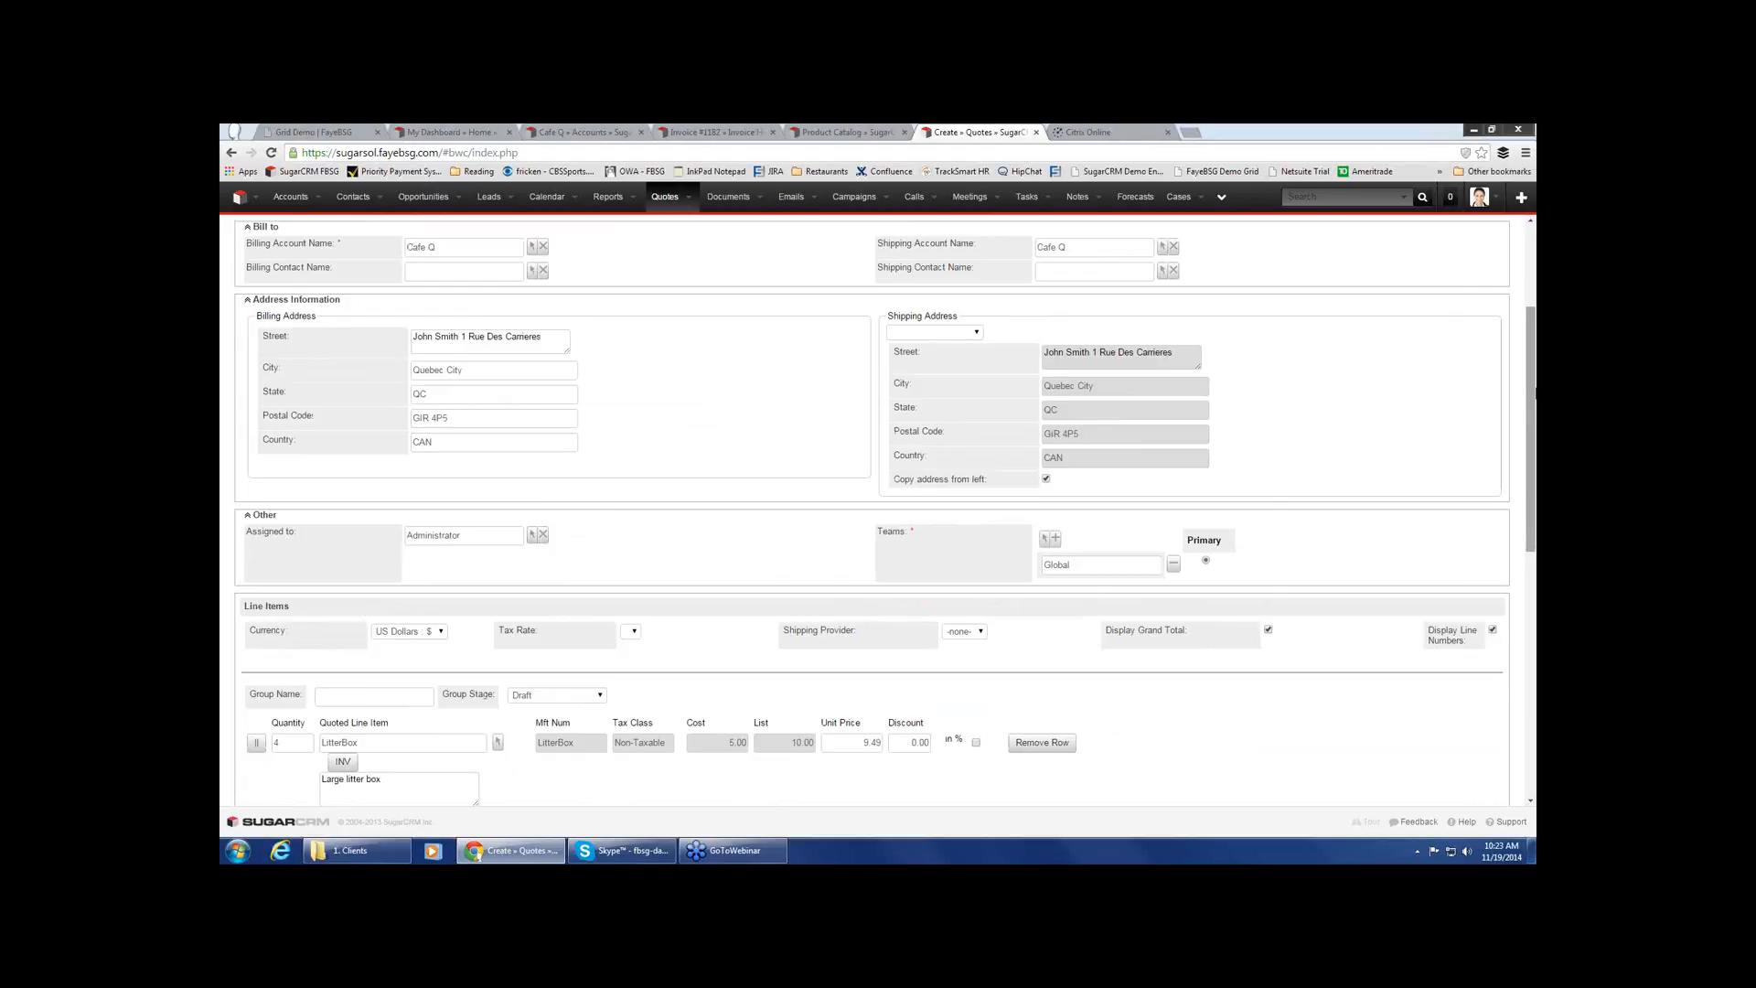
scroll(1533, 409, "down", 3)
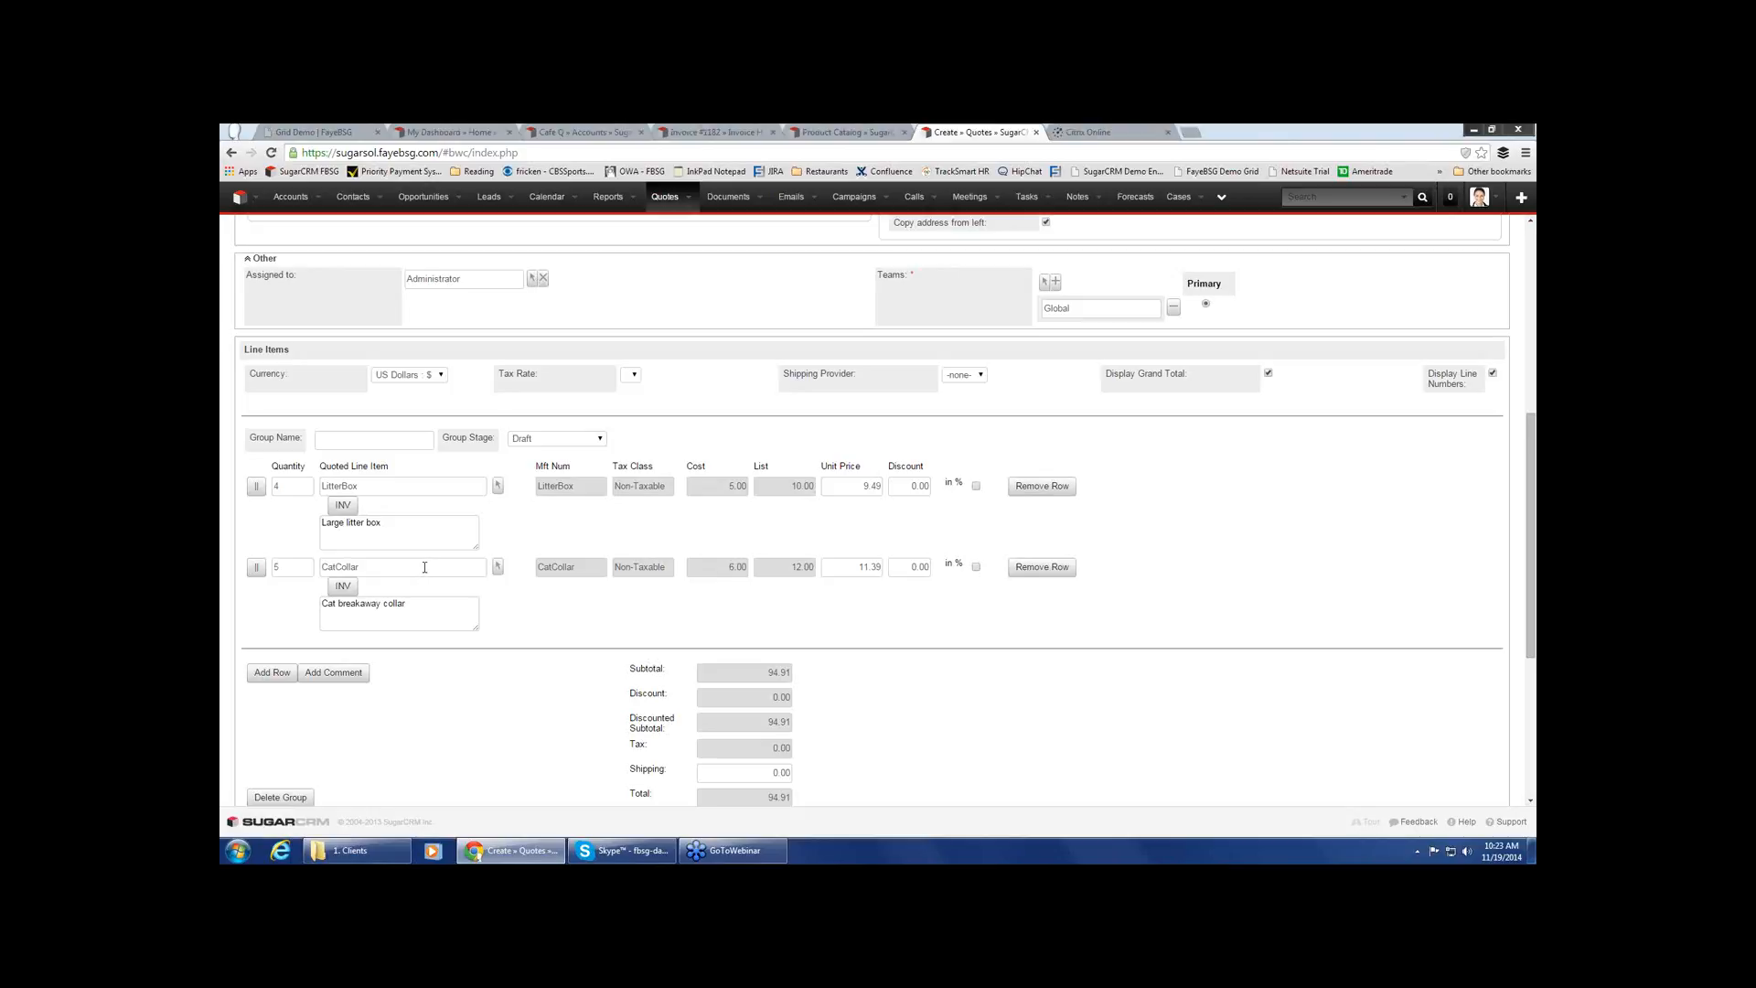
left_click_drag(297, 486, 272, 491)
type("80")
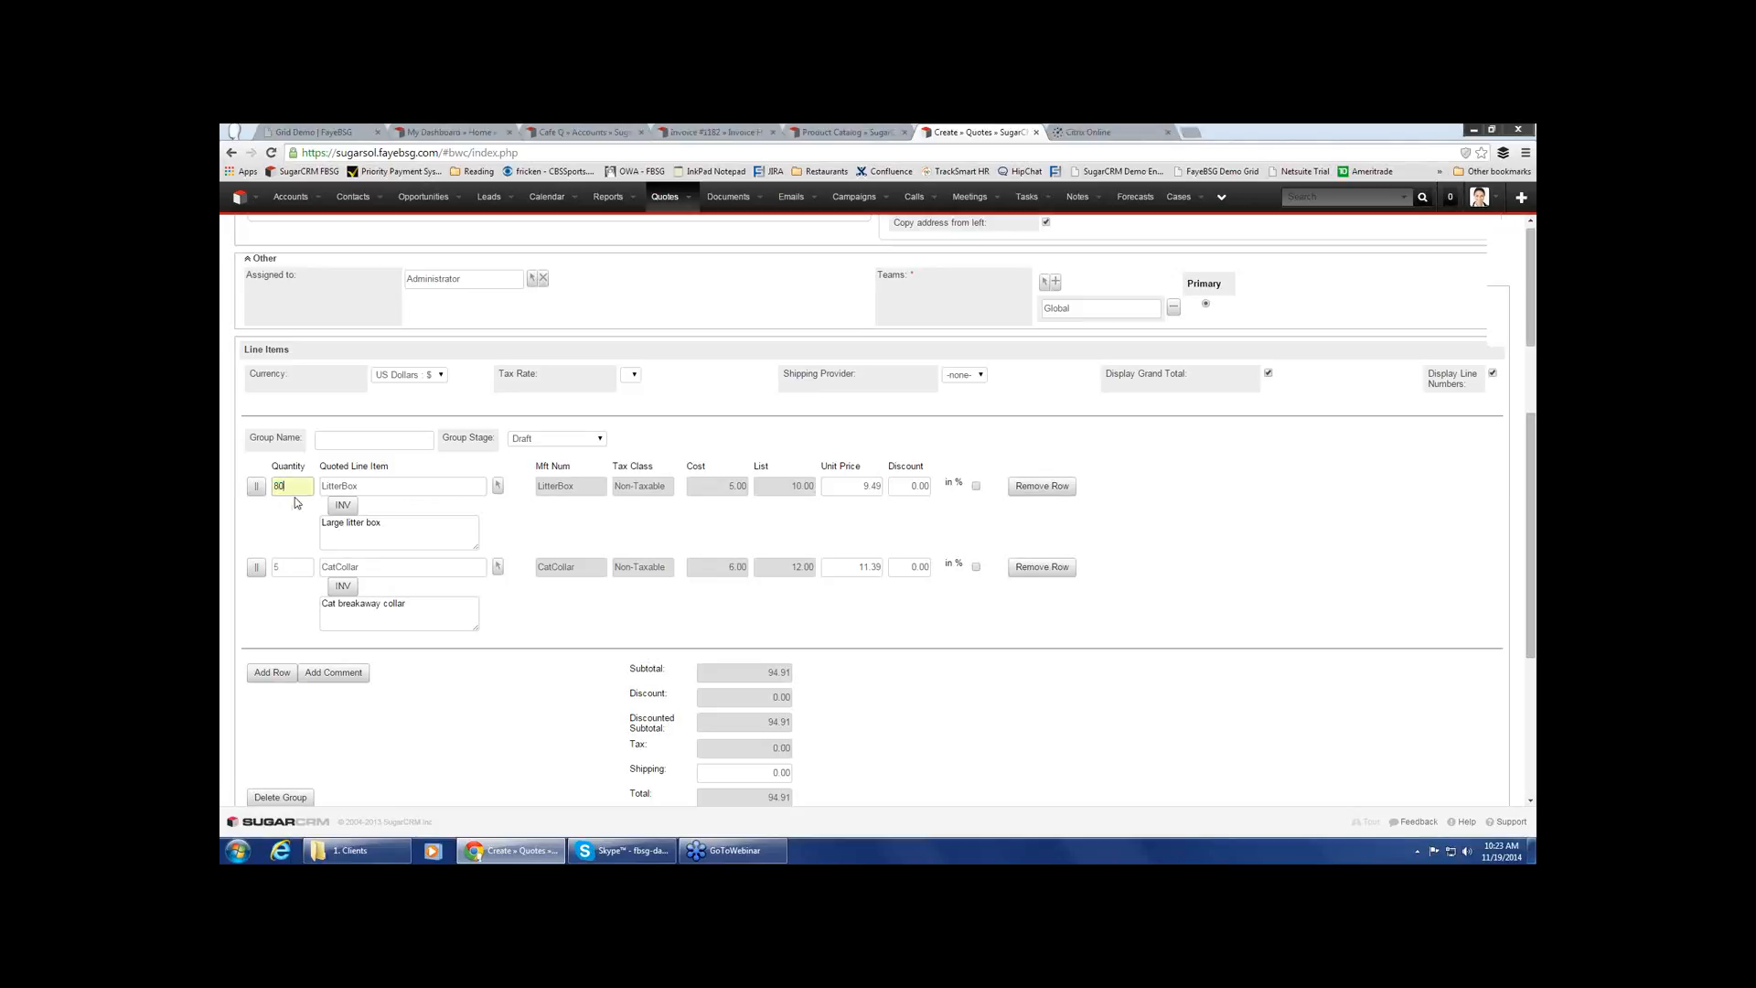
scroll(1243, 544, "up", 5)
scroll(1243, 541, "down", 3)
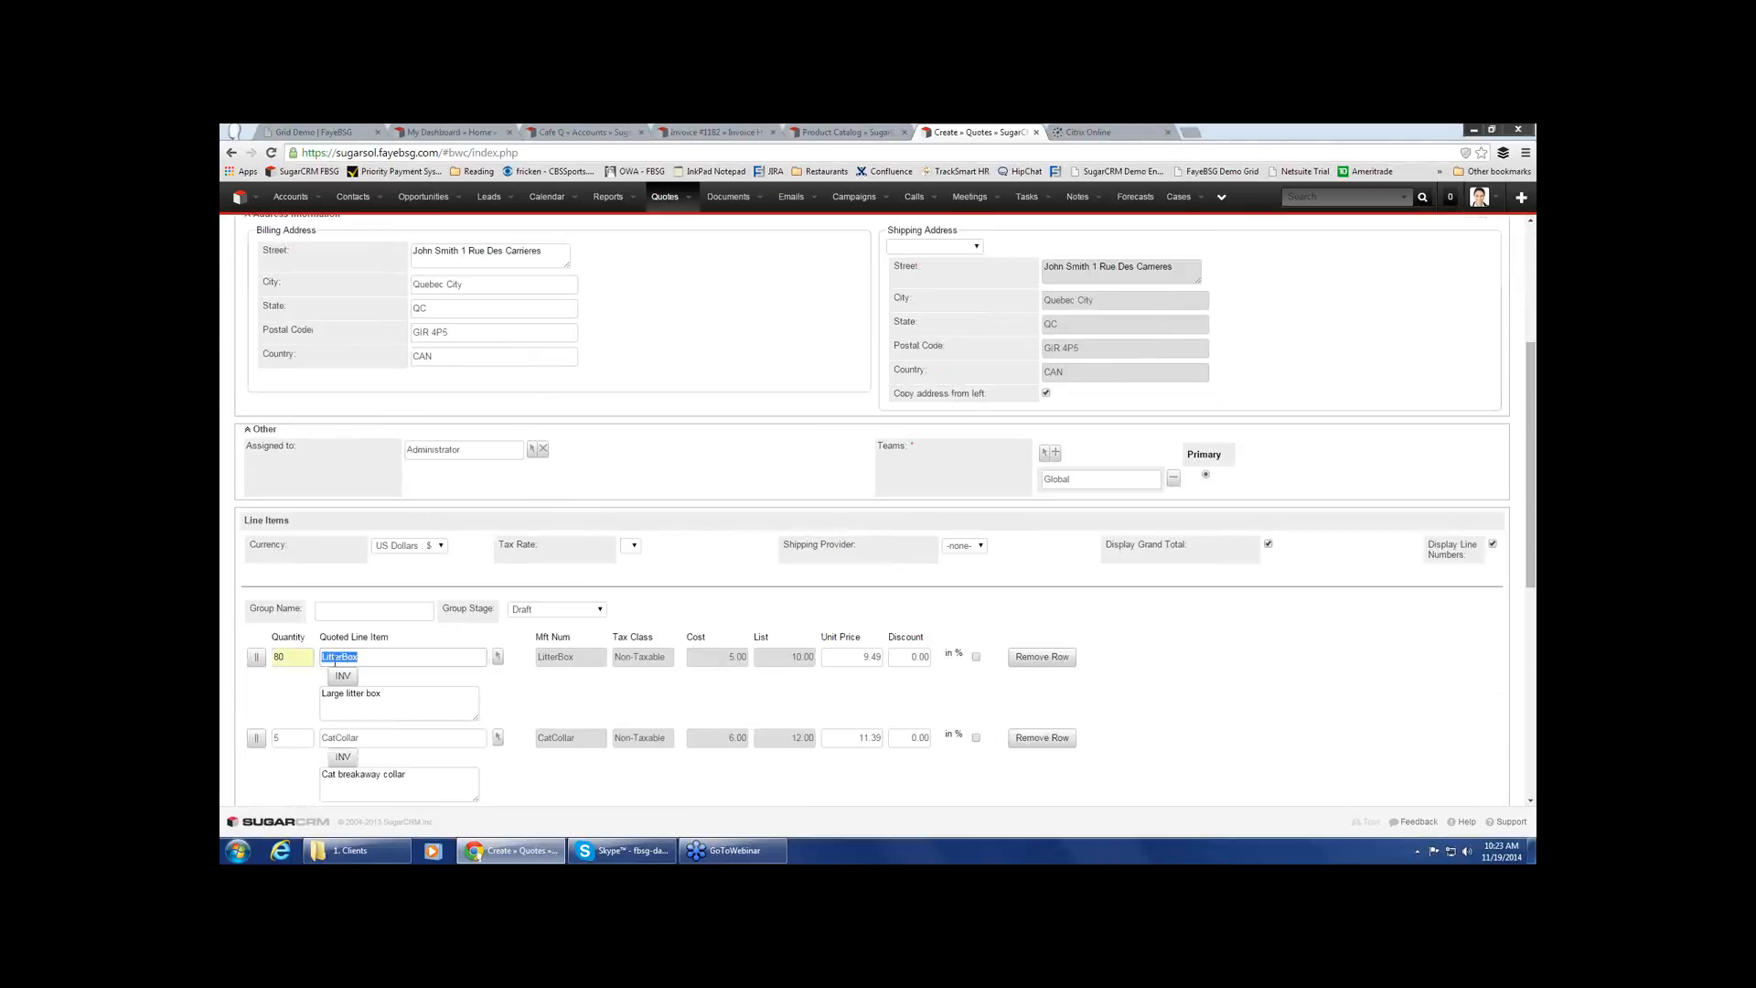
double_click(291, 657)
type("80")
left_click(867, 657)
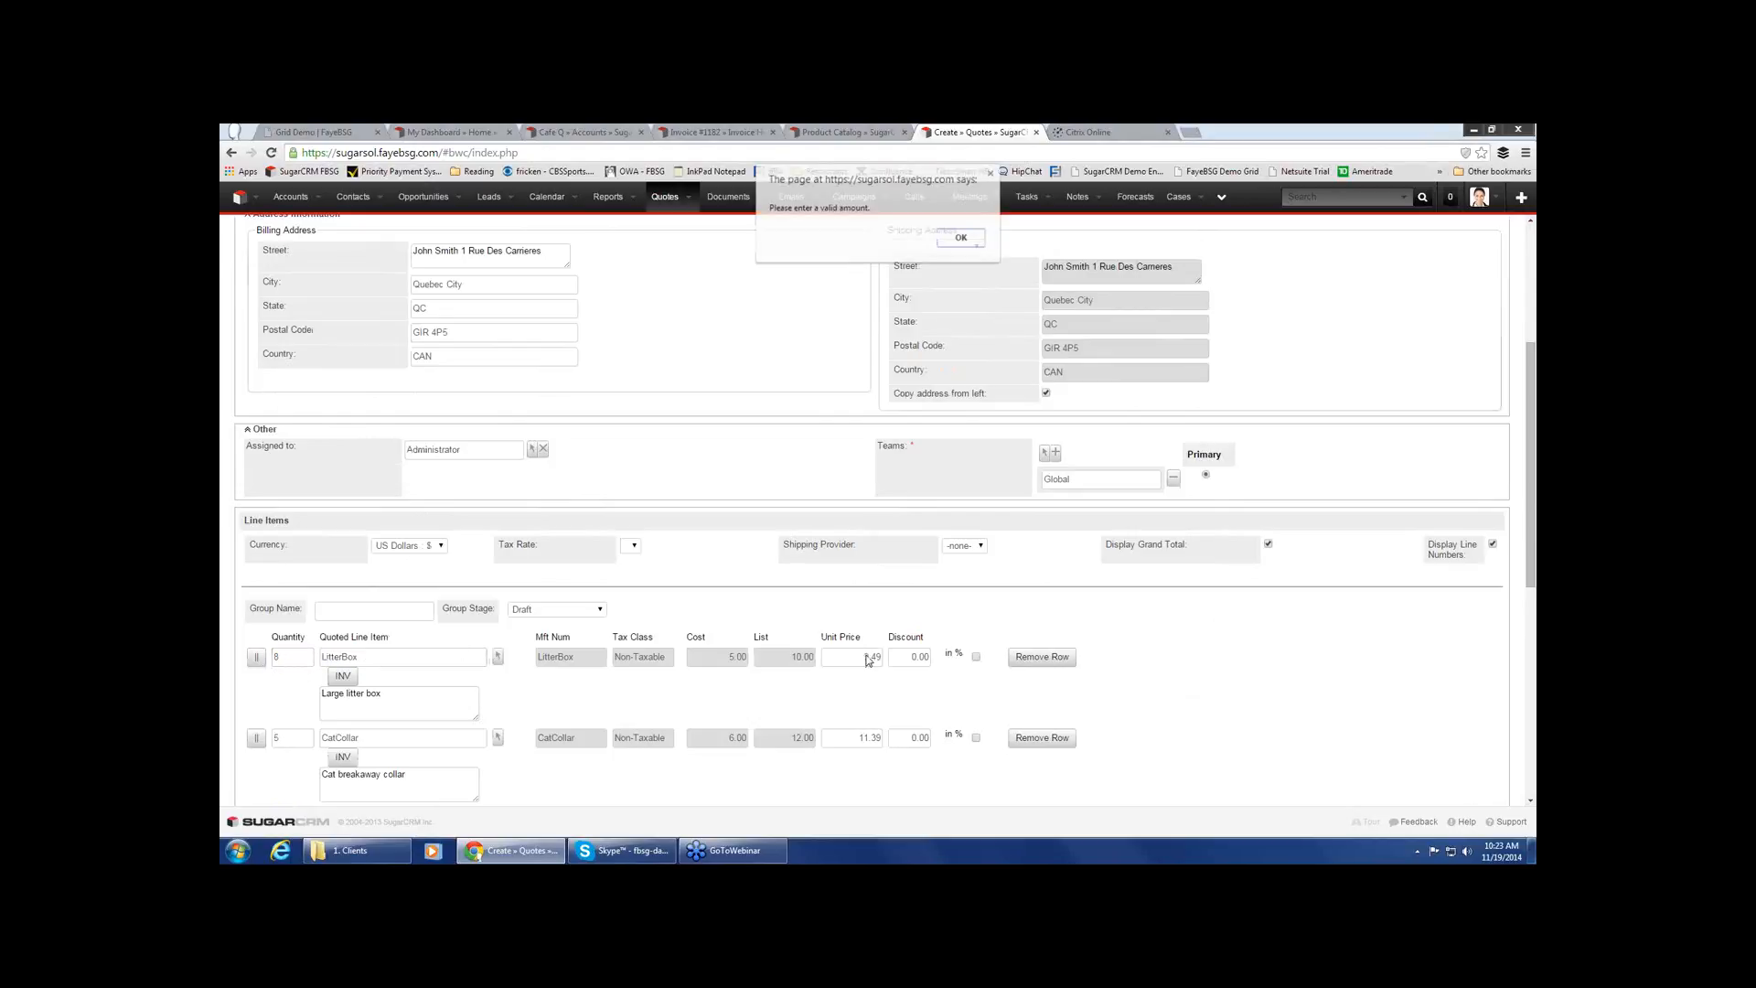
left_click(956, 239)
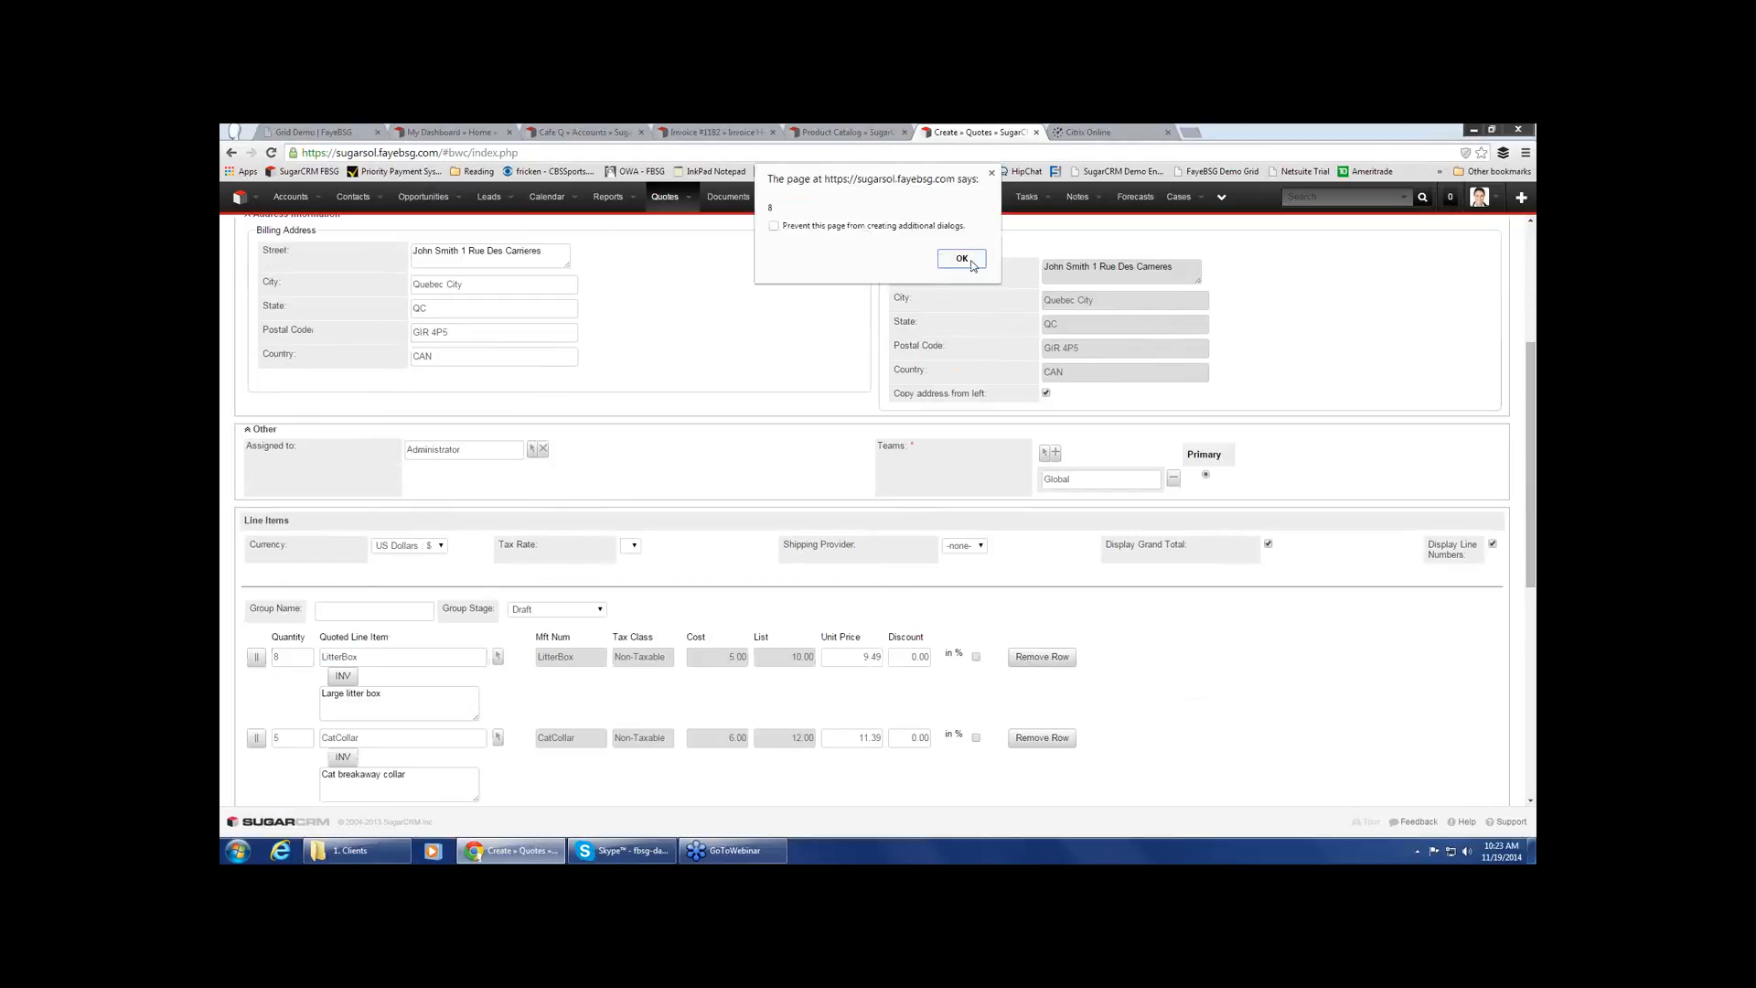
left_click(964, 260)
Set the quantity of the CatCollar line item to 10
double_click(281, 739)
type("10")
key("Tab")
Set the unit price to 10.00 for the LitterBox line item and 12 for the CatCollar line item
left_click_drag(854, 663, 886, 659)
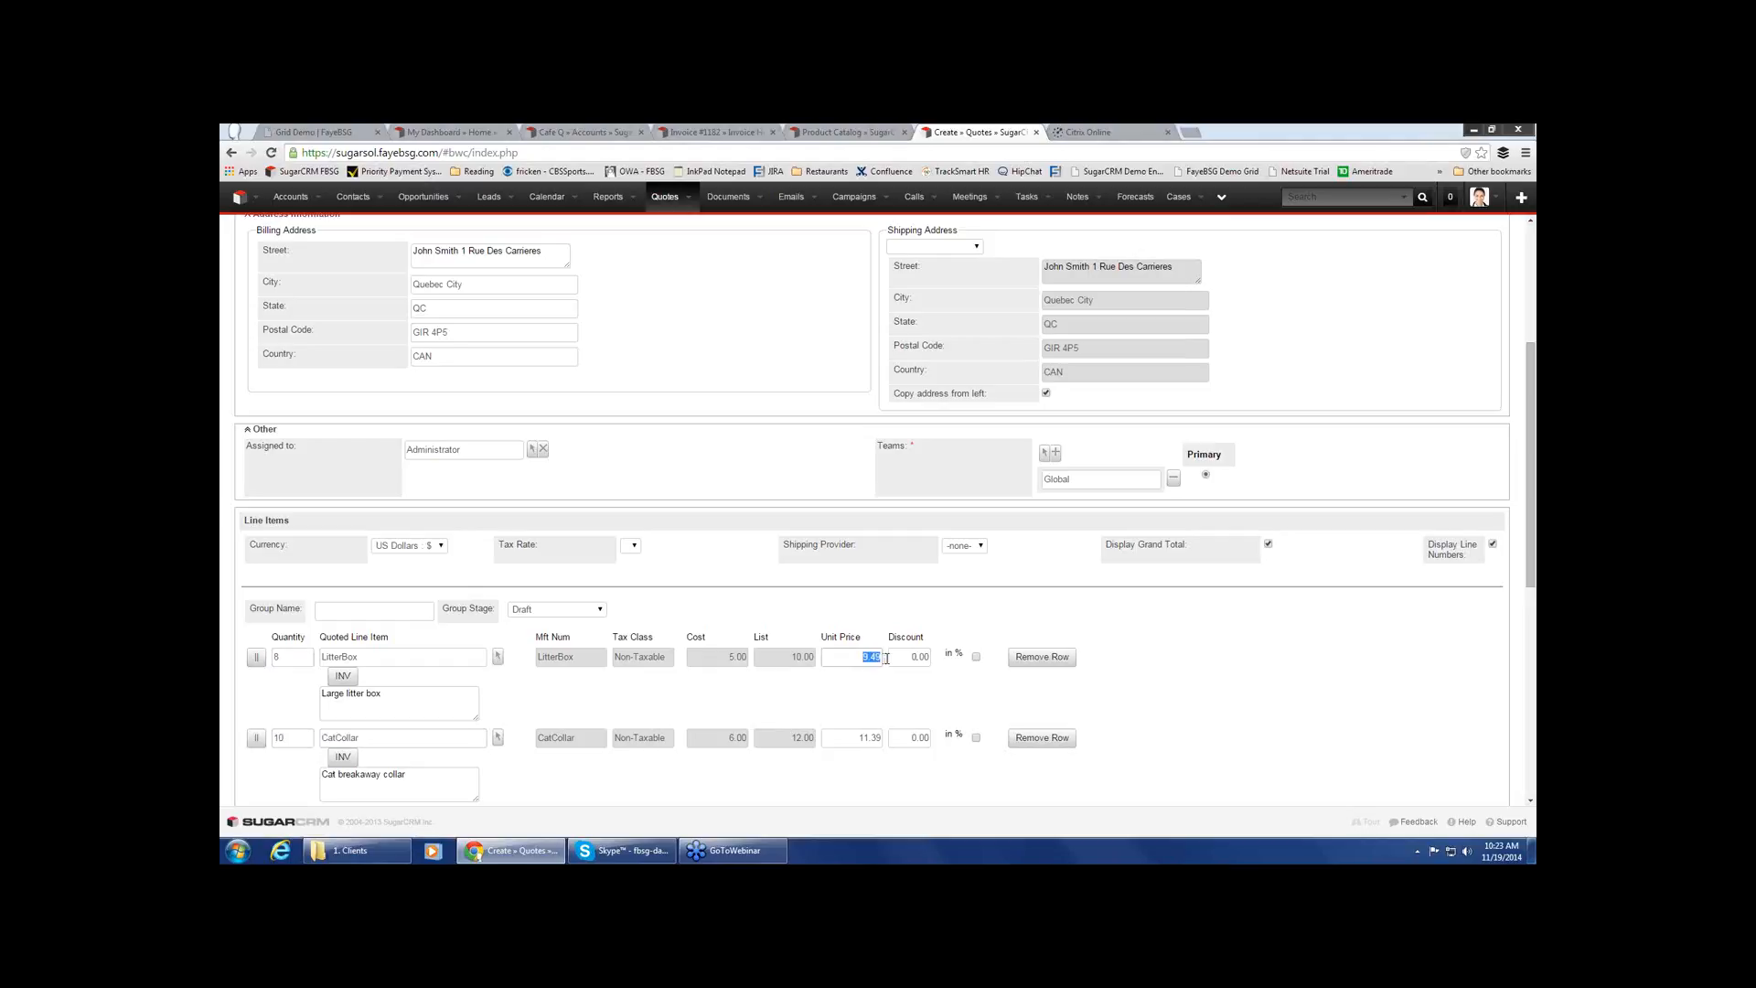
type("10.0")
left_click_drag(857, 739, 889, 739)
type("12")
key("Tab")
Check the new quote's totals, save the quote and reload the page
left_click_drag(1533, 585, 1534, 588)
scroll(1529, 643, "down", 1)
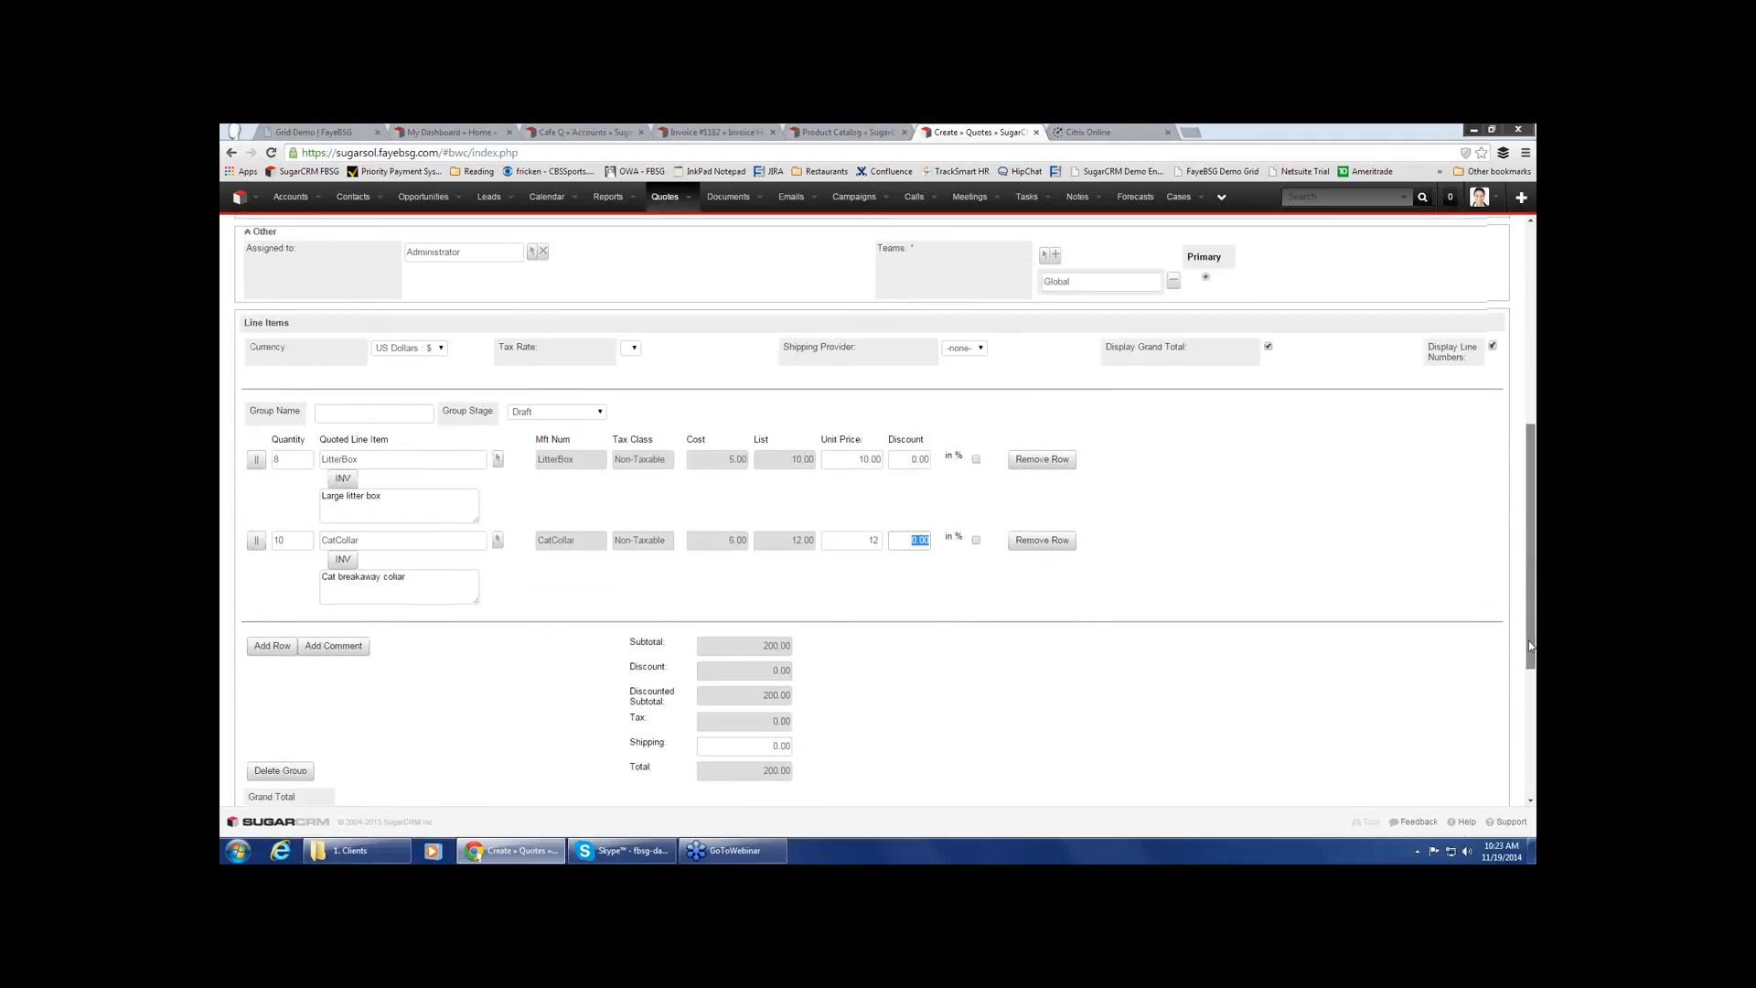
scroll(1529, 647, "down", 1)
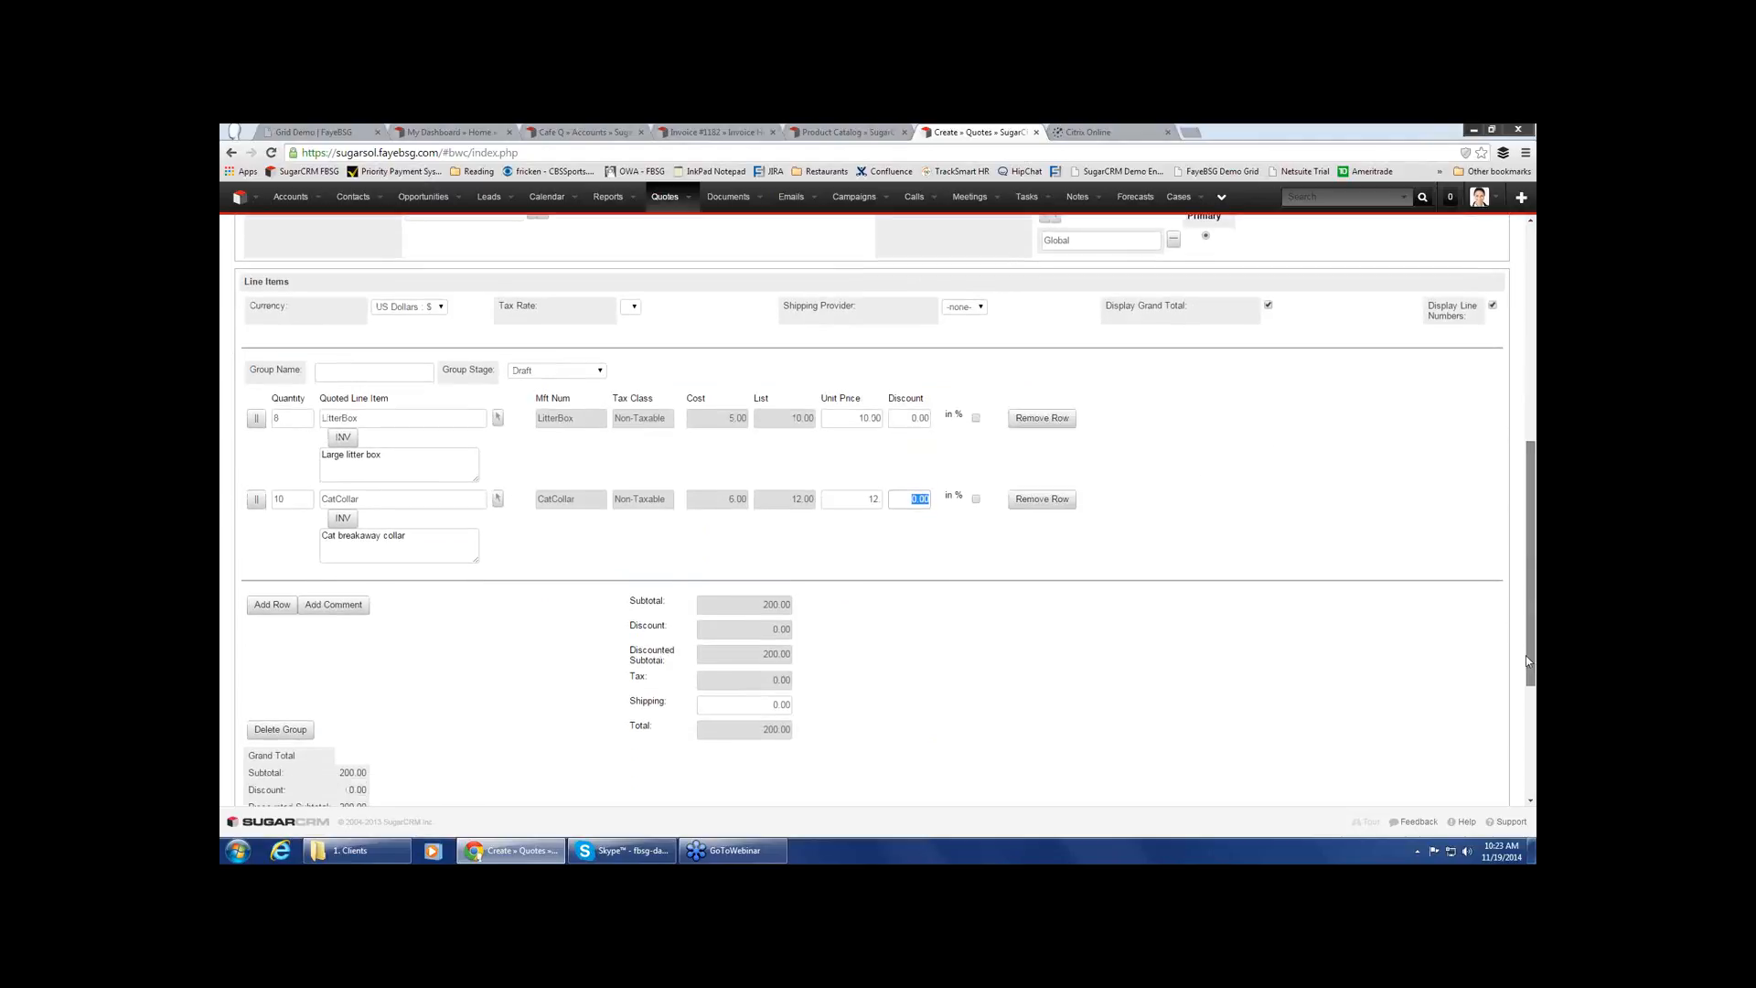
left_click_drag(1524, 643, 1534, 432)
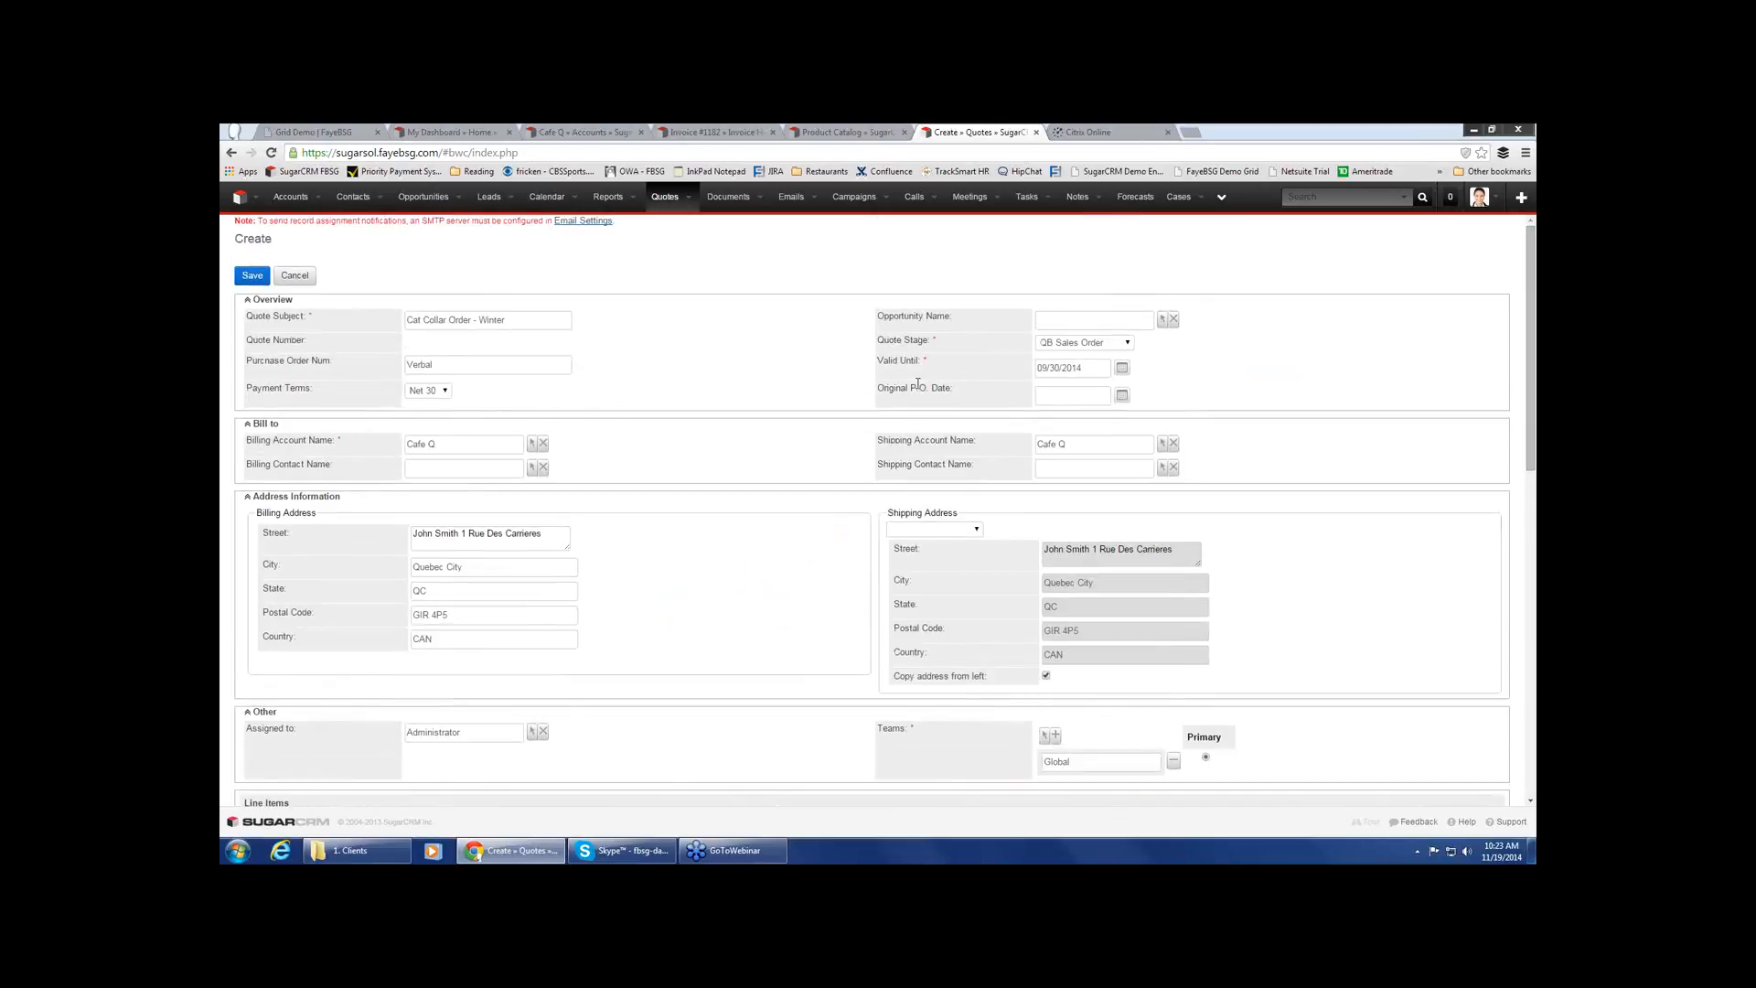
left_click(252, 276)
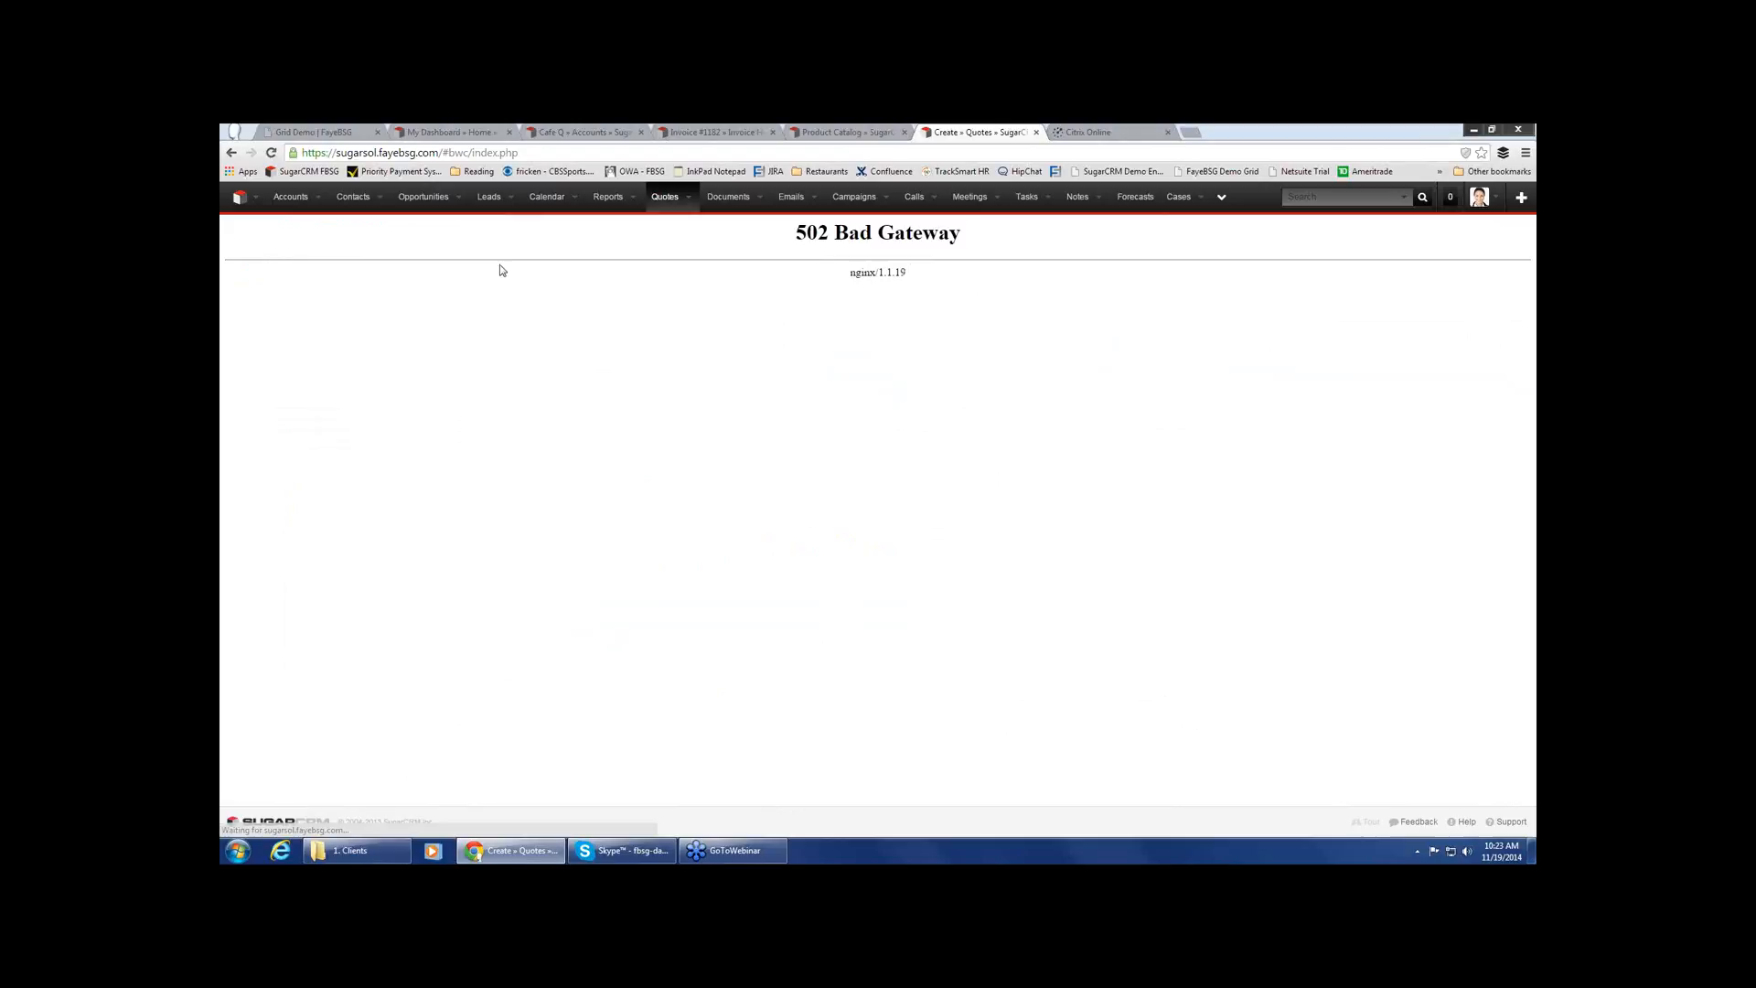
left_click(271, 154)
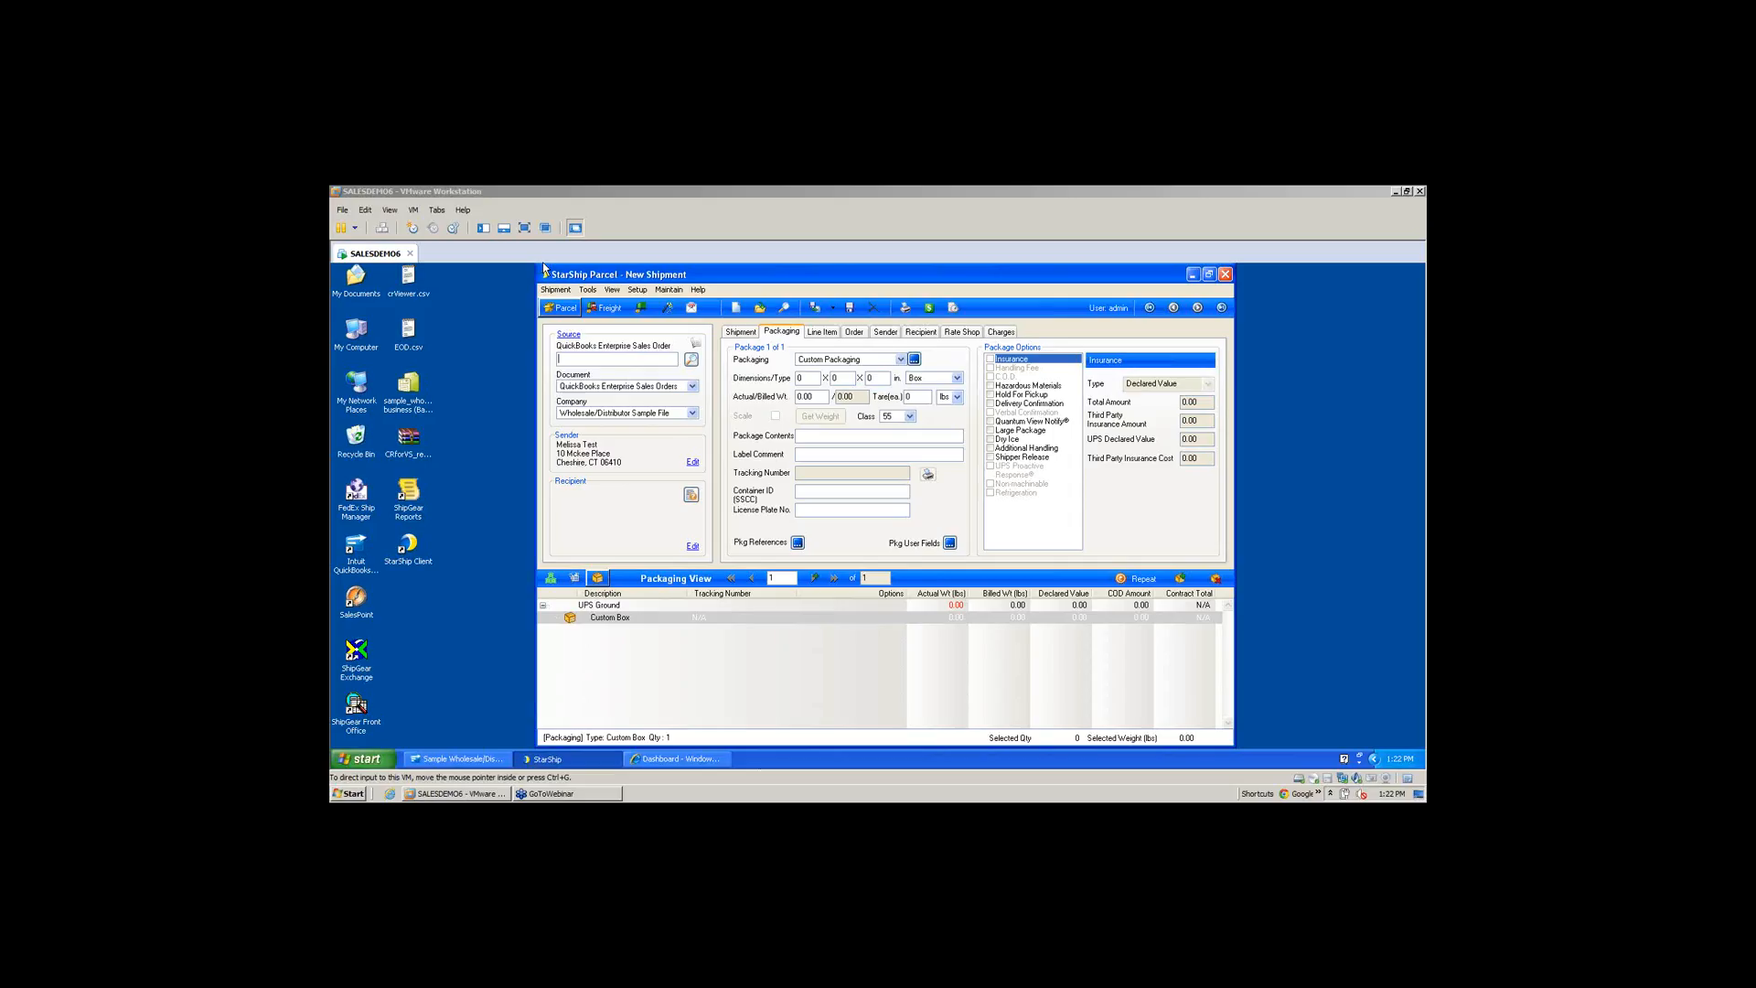
Show the virtual machine running StarShip in VMware Workstation full screen
left_click(525, 228)
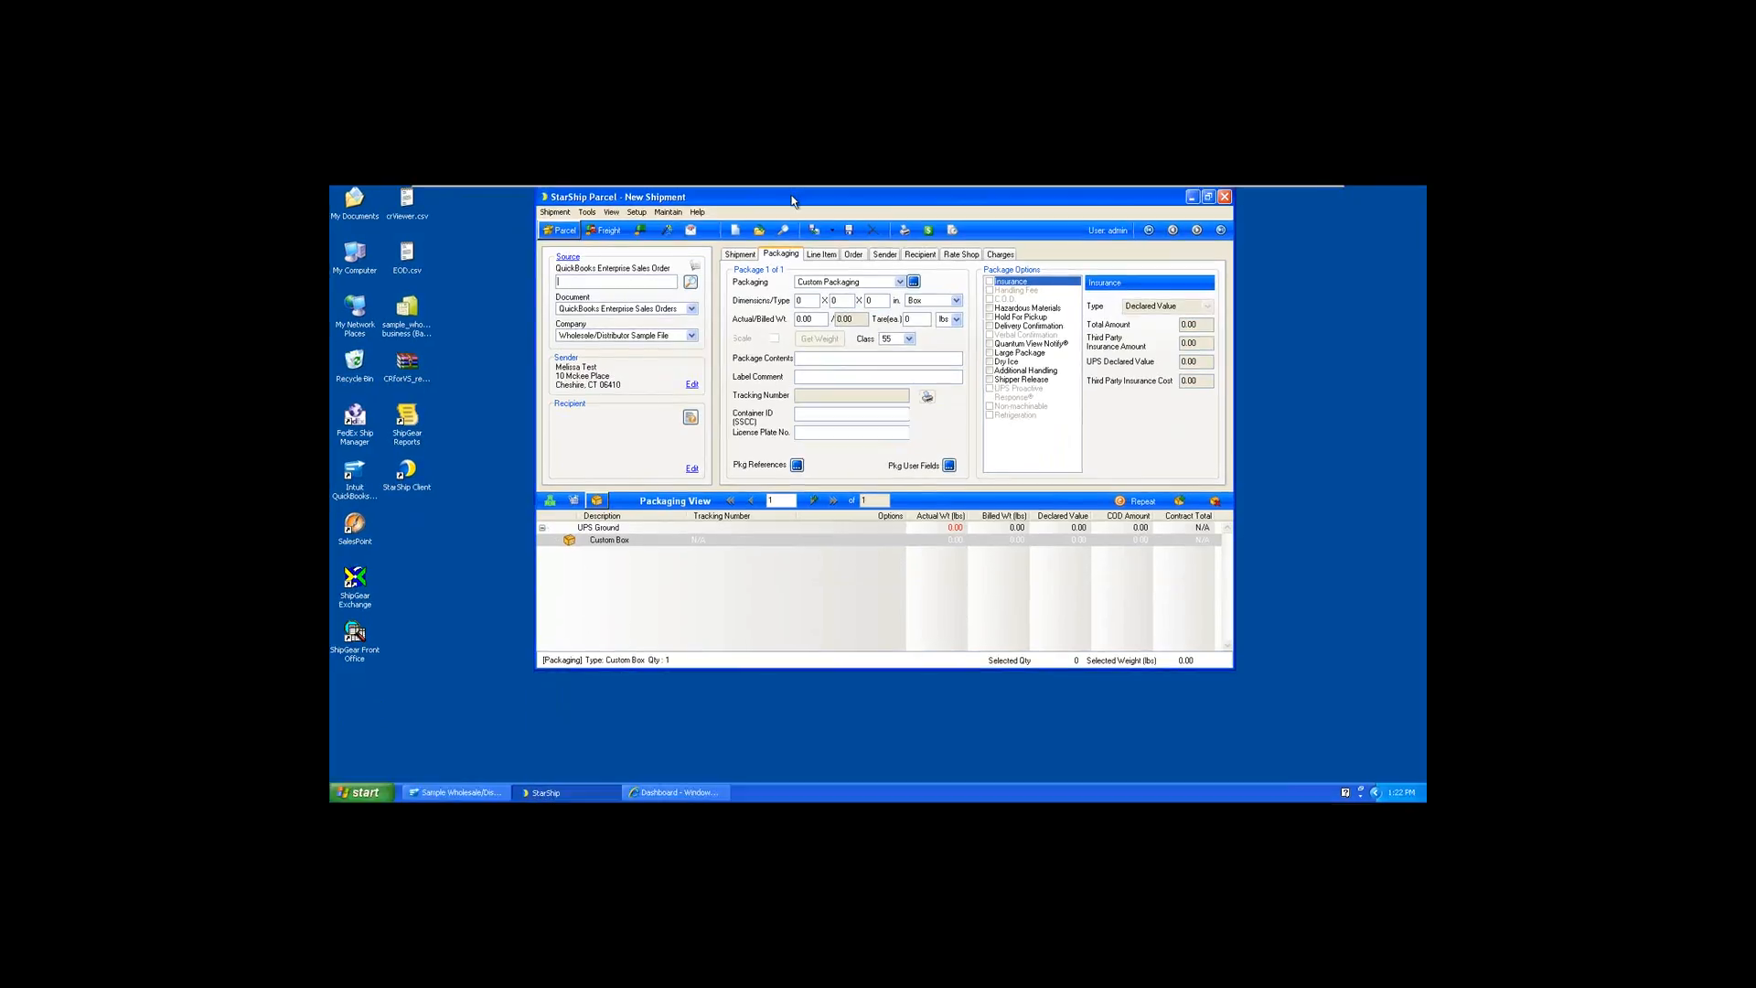
Load the Cafe Q QuickBooks sales order by its order number and create a new shipment from it
left_click_drag(793, 200, 790, 273)
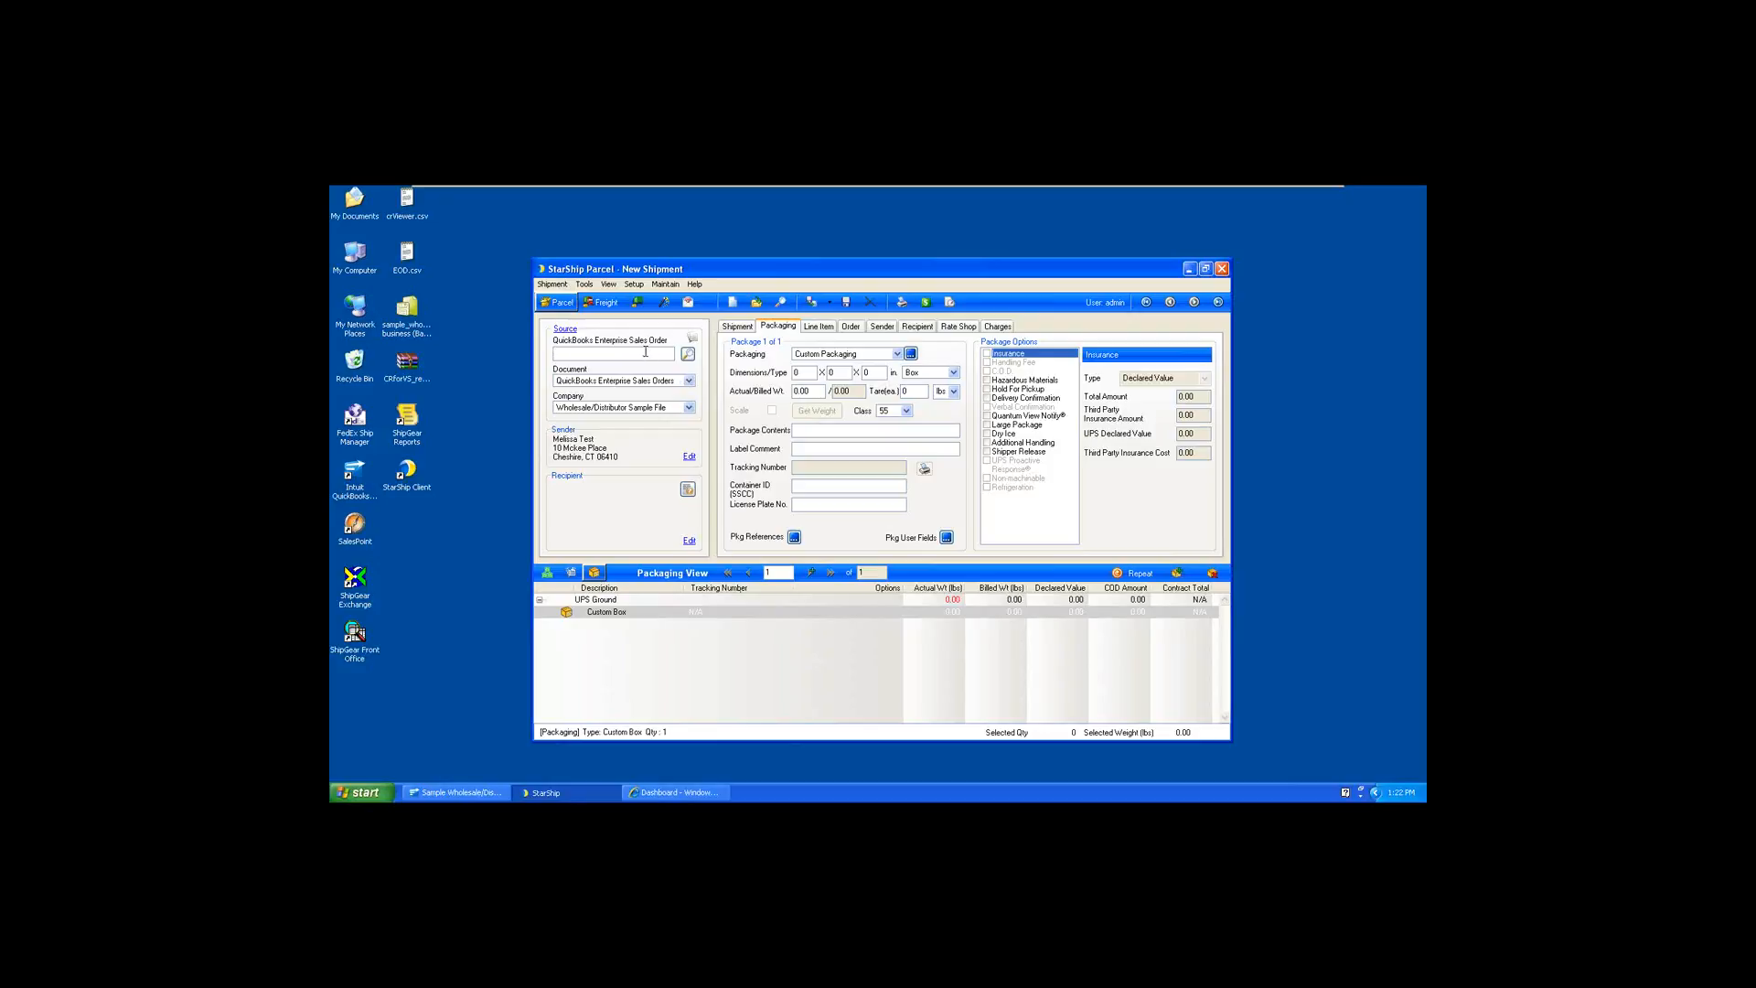
type("82")
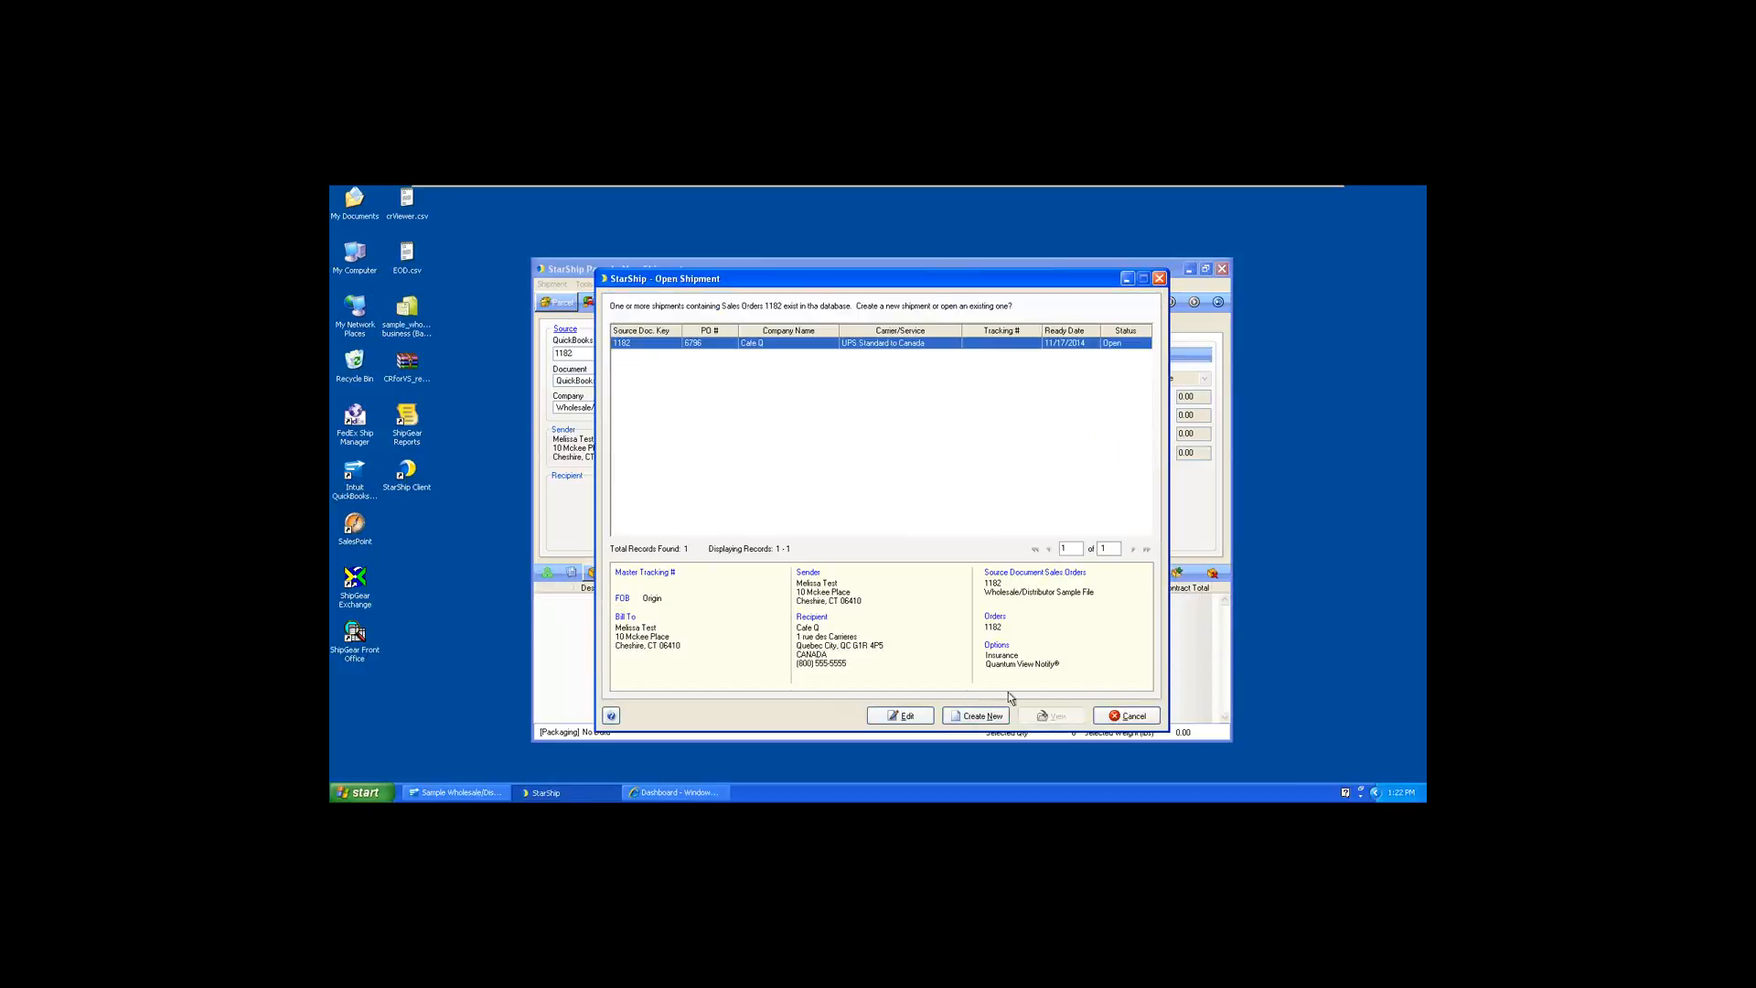
left_click(977, 717)
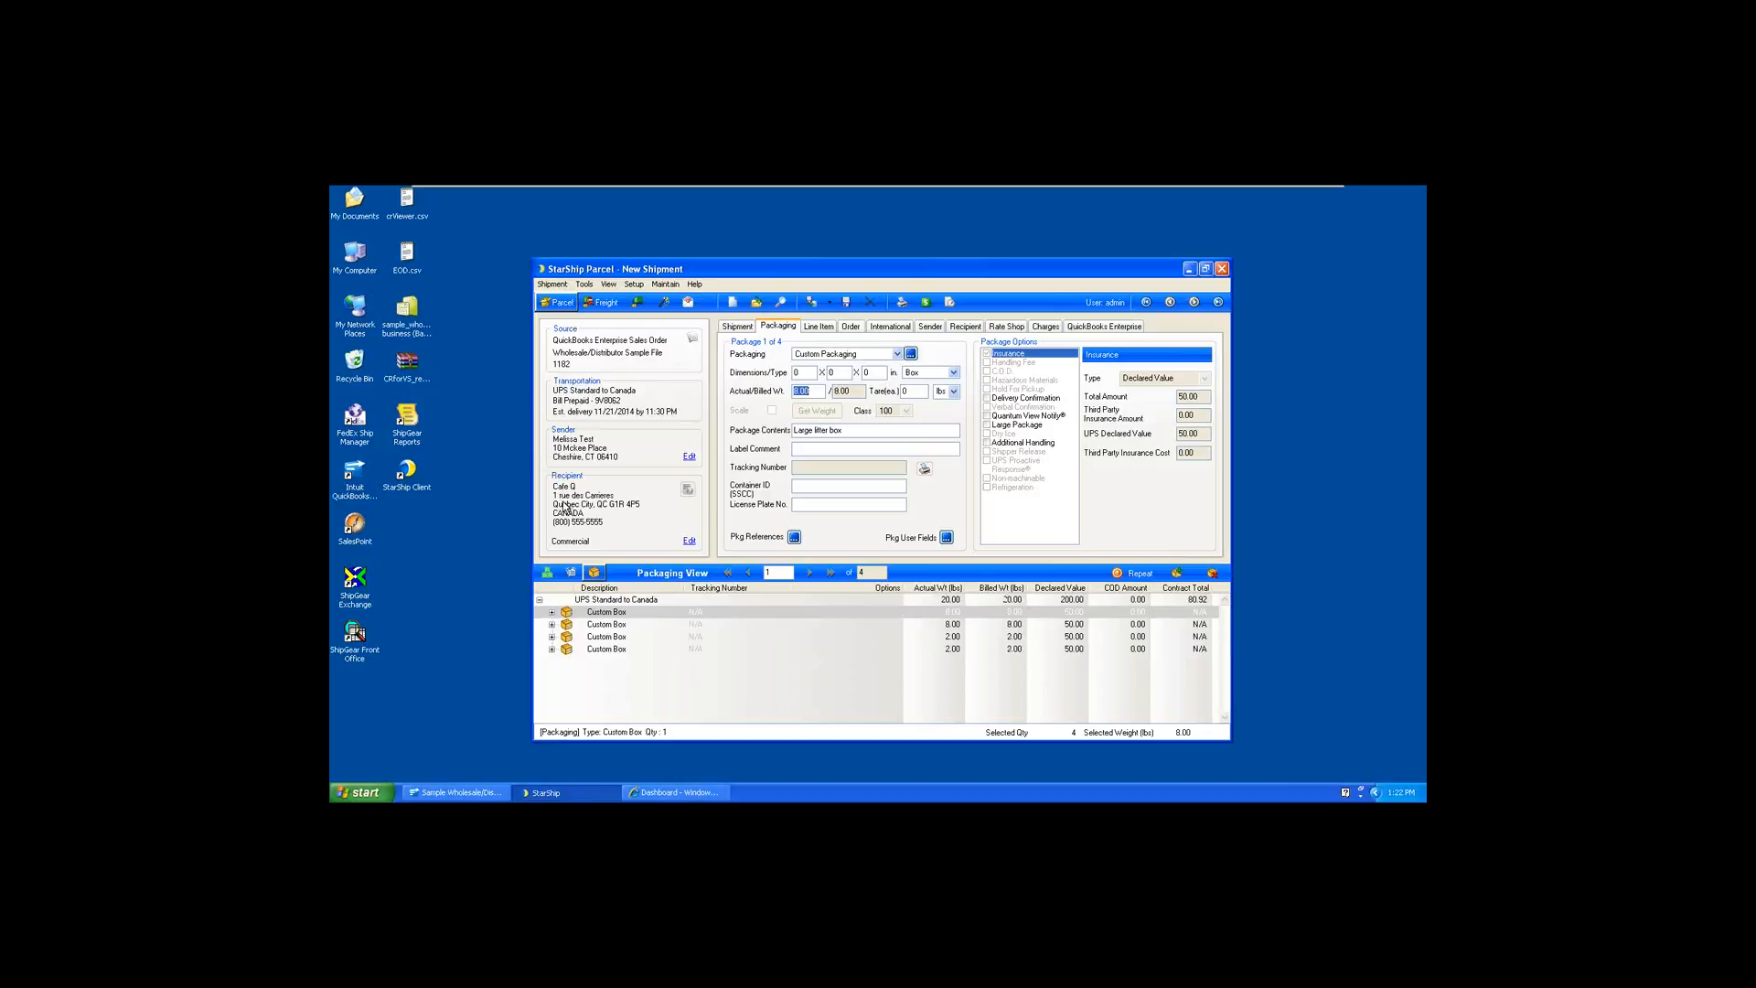
Expand the shipment's boxes to show their contents, view the first LitterBox line item's details and return to the packaging details
right_click(599, 617)
left_click(604, 622)
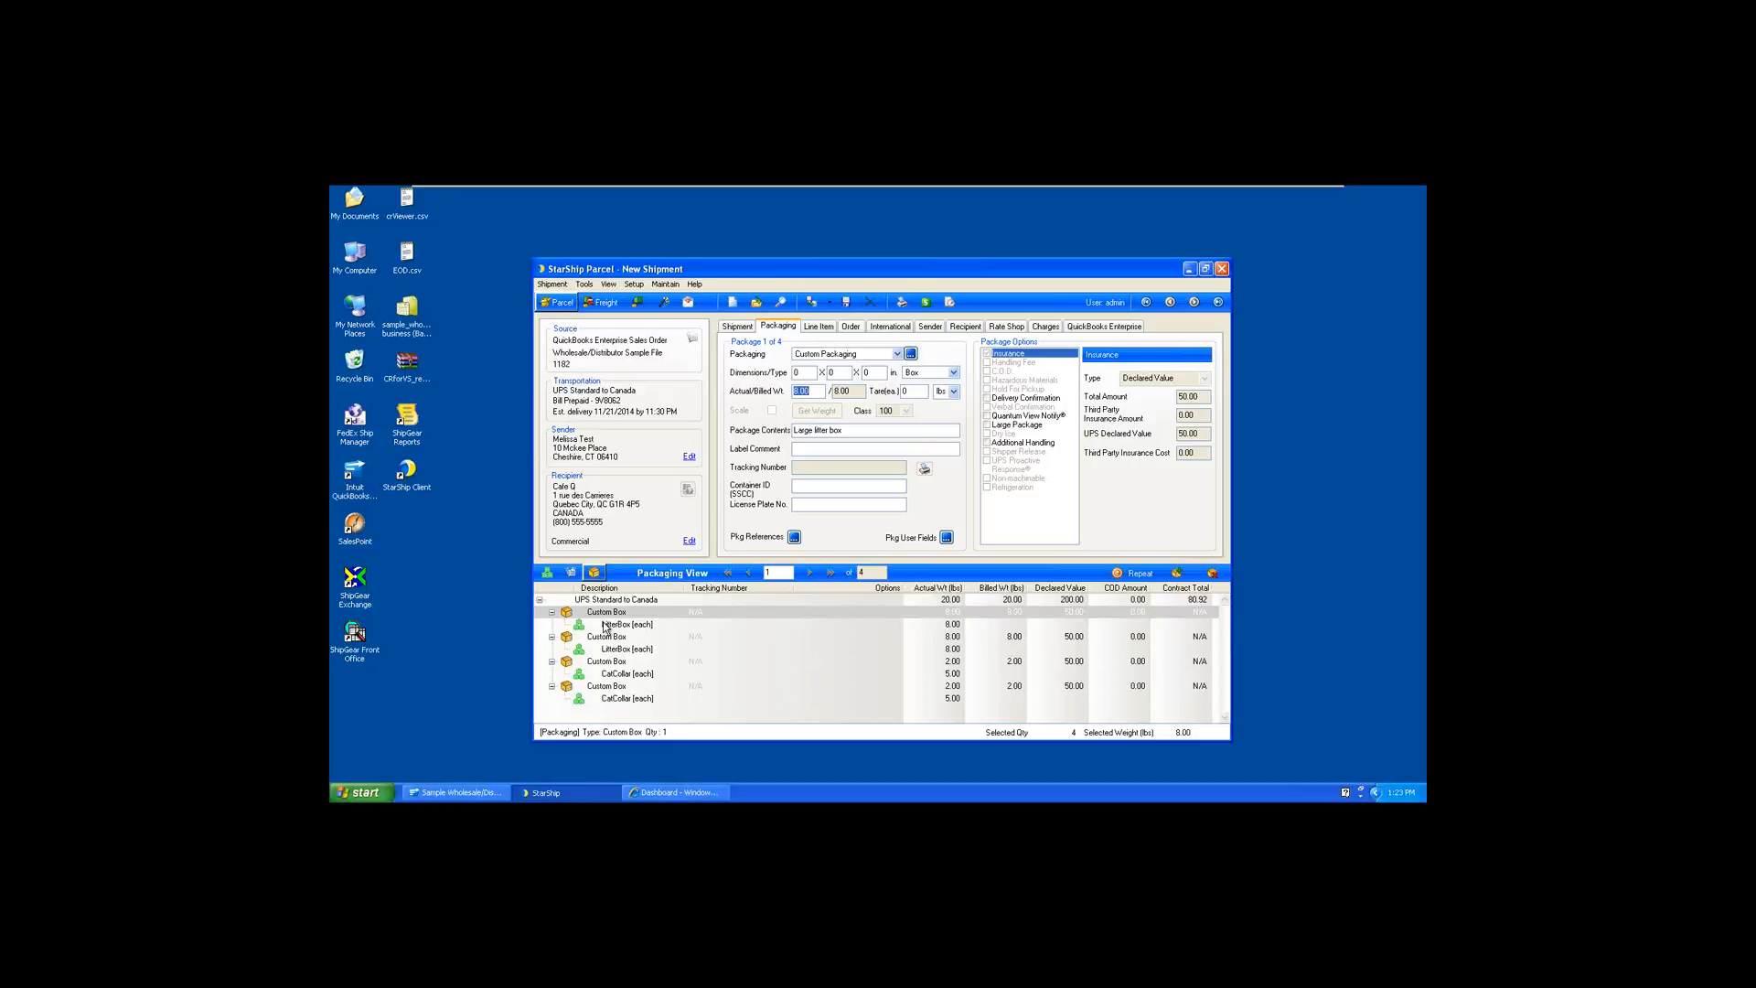
left_click(605, 626)
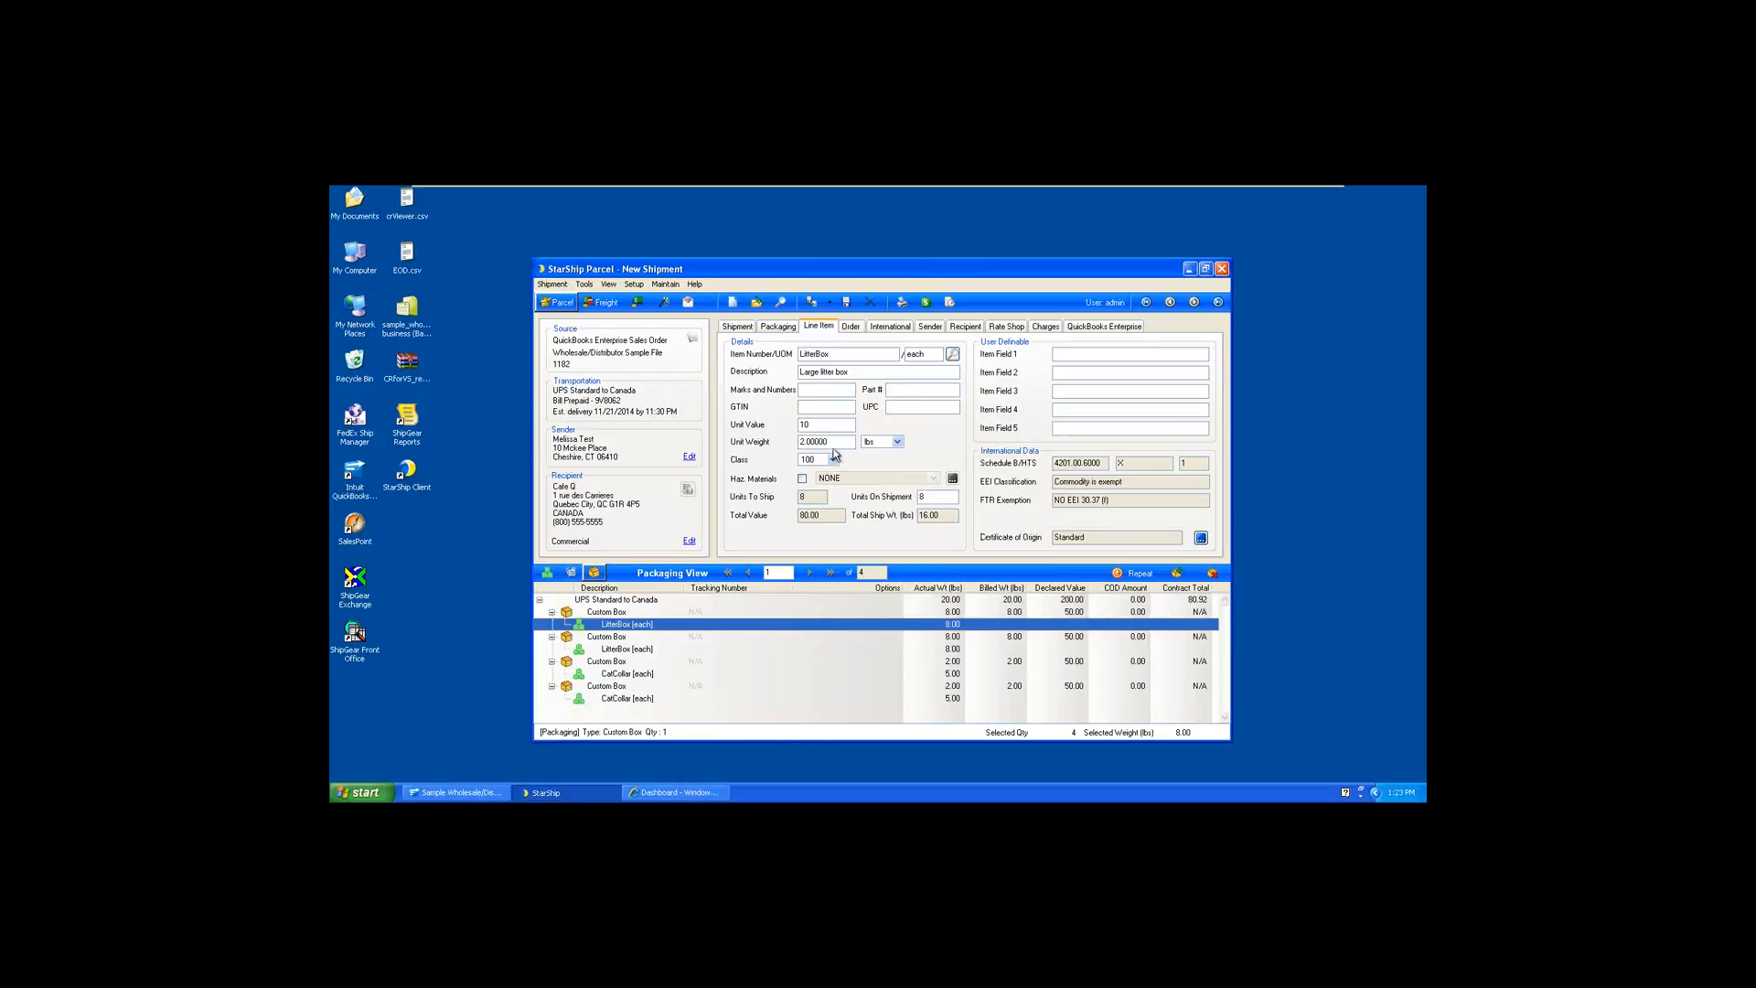
left_click(777, 326)
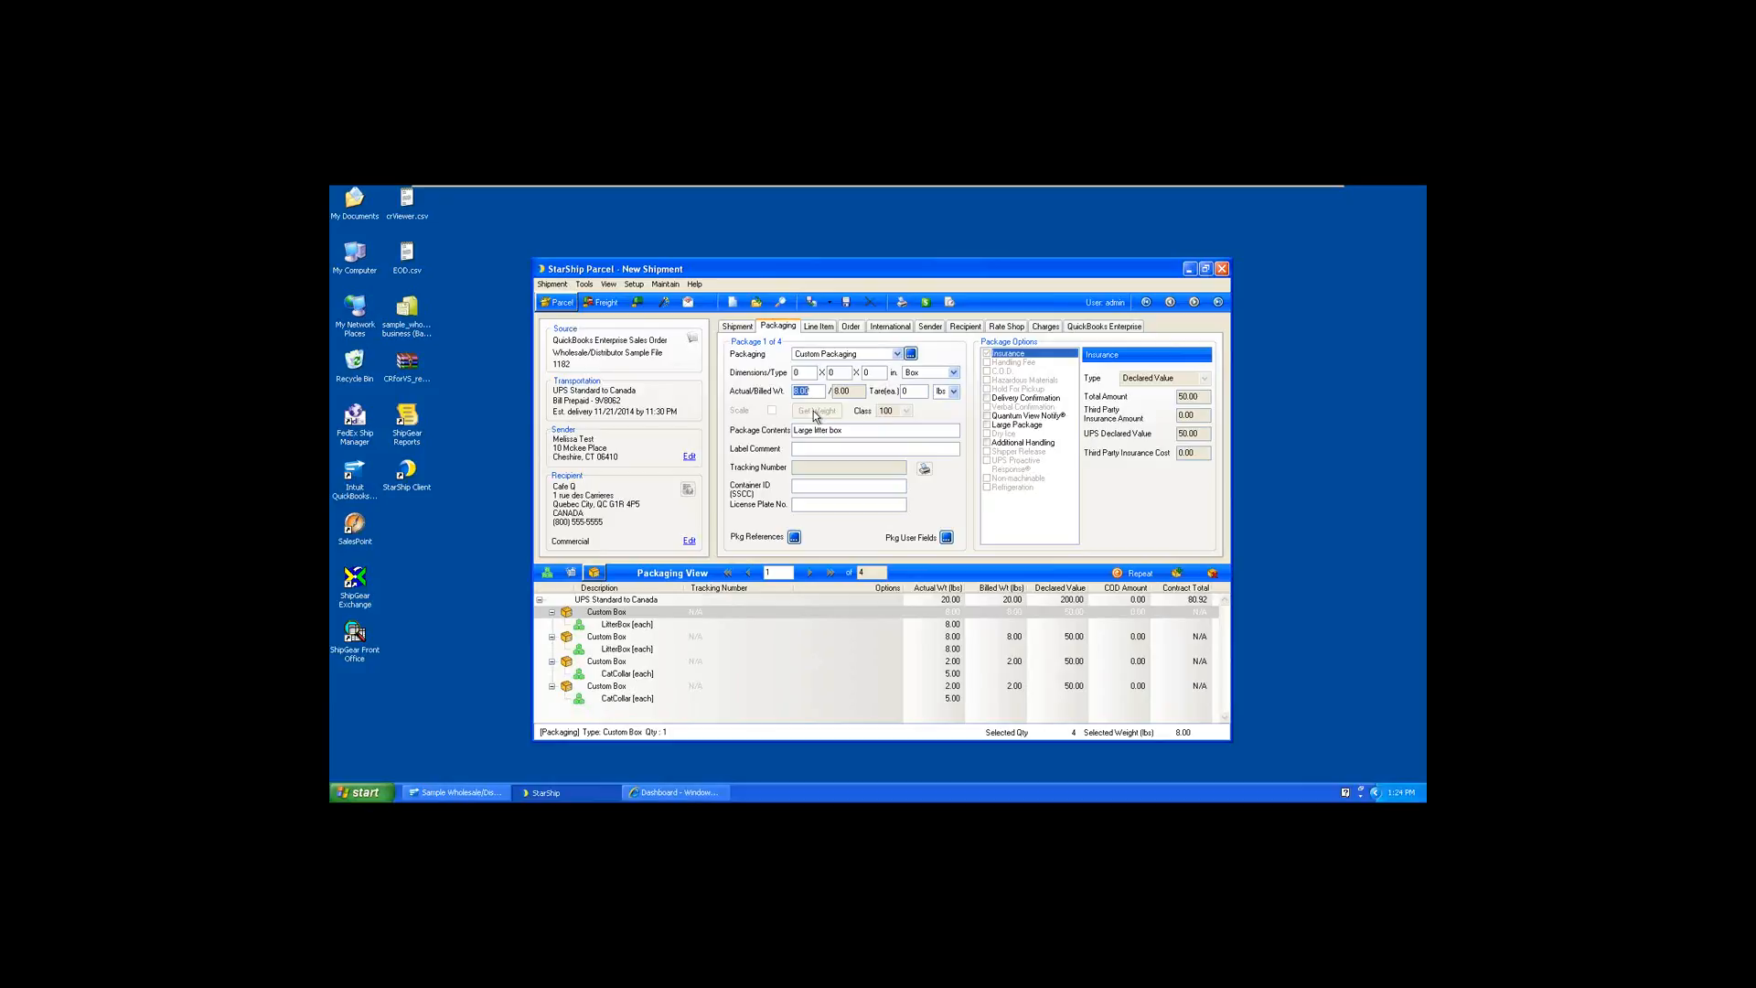
Compare the shipment's parcel carrier rates, sort them by delivery date and select the UPS Standard to Canada quote
left_click(1008, 328)
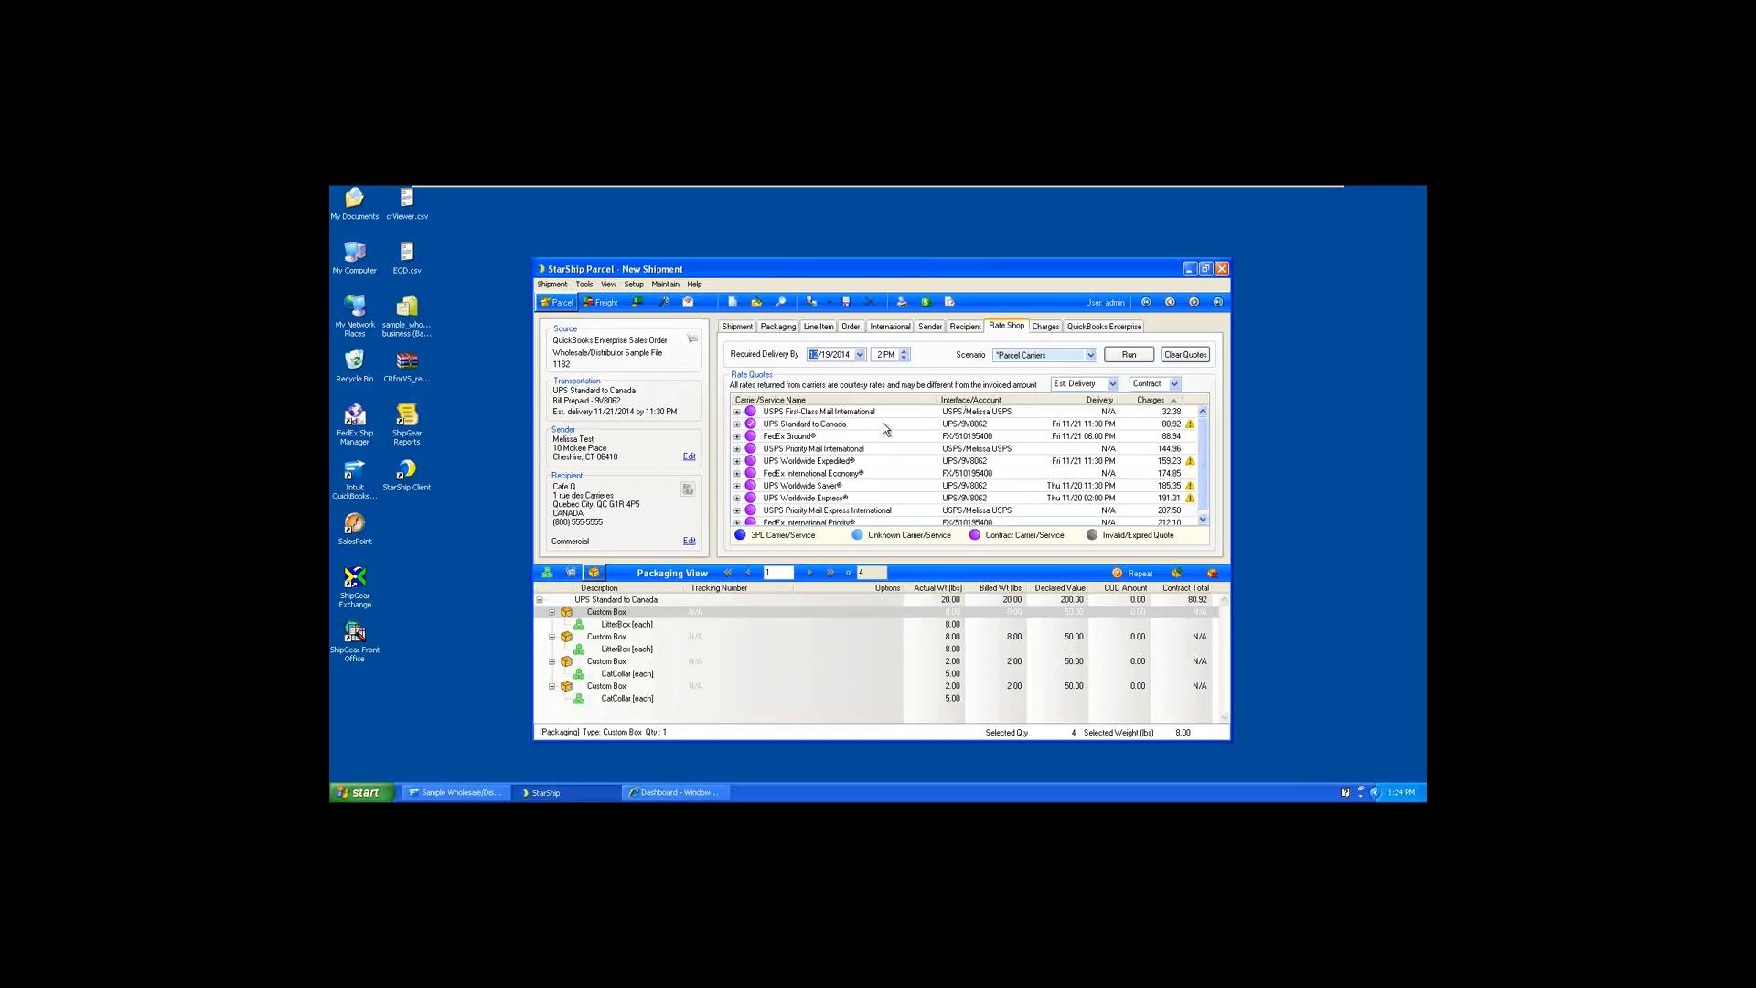
left_click(1131, 401)
left_click(1110, 403)
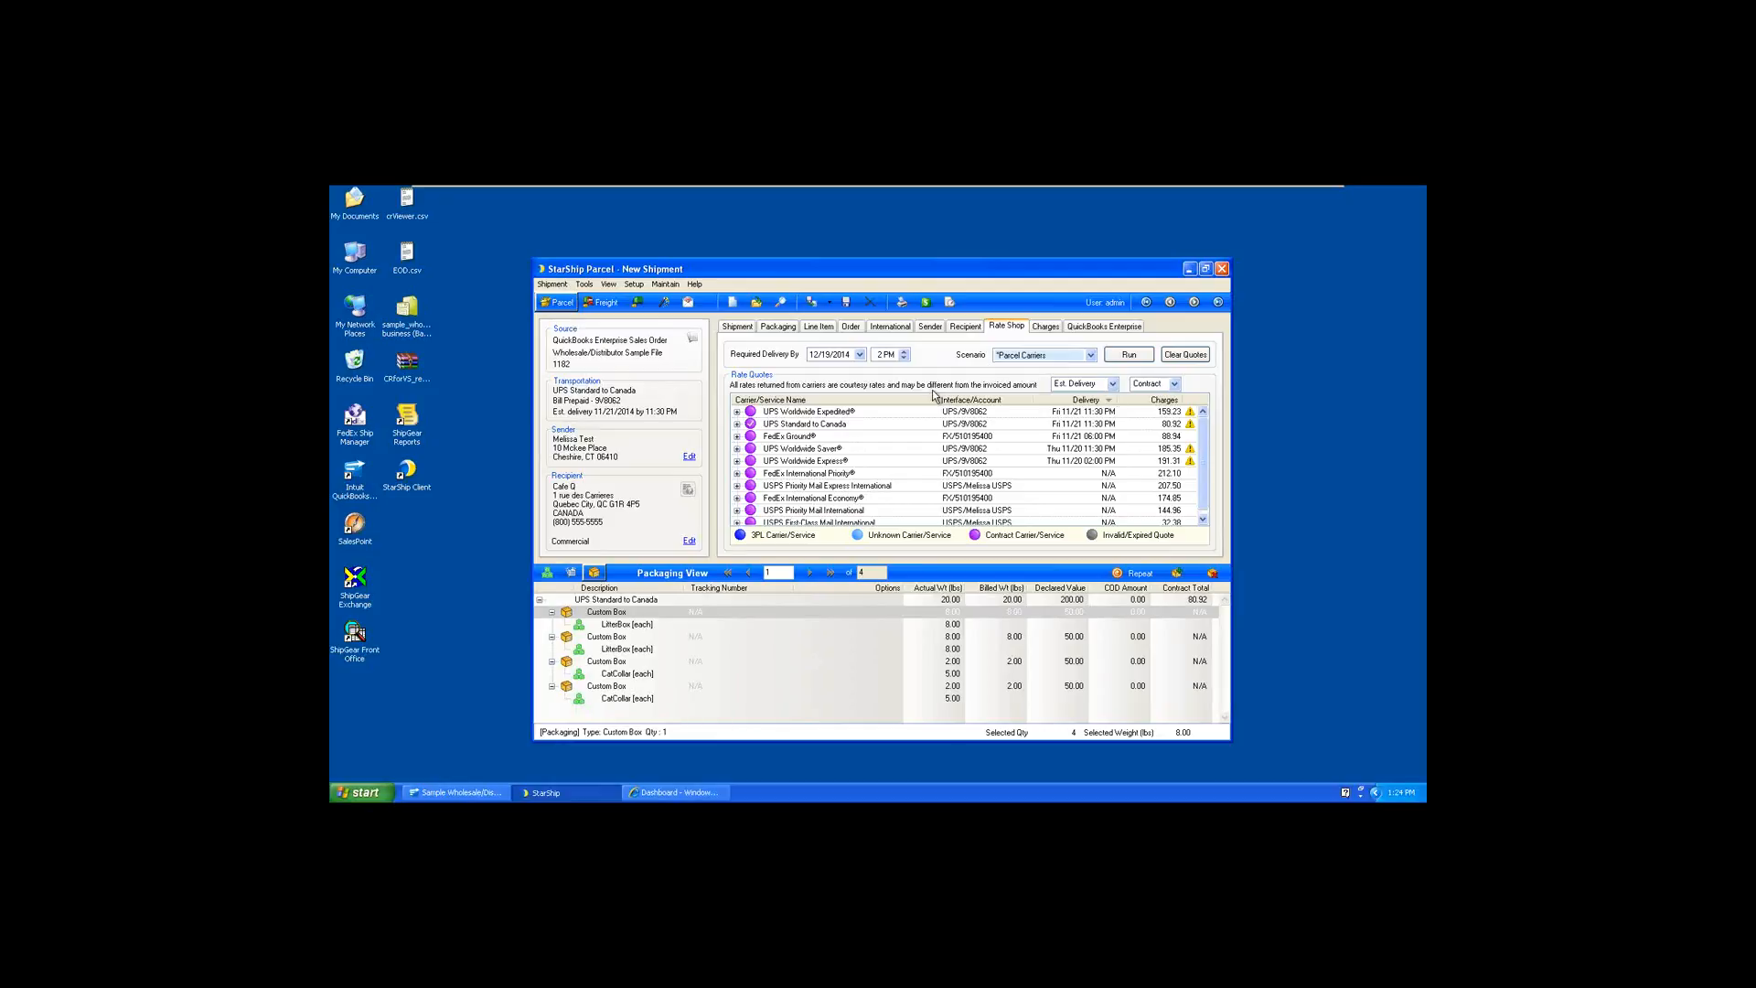
left_click(817, 429)
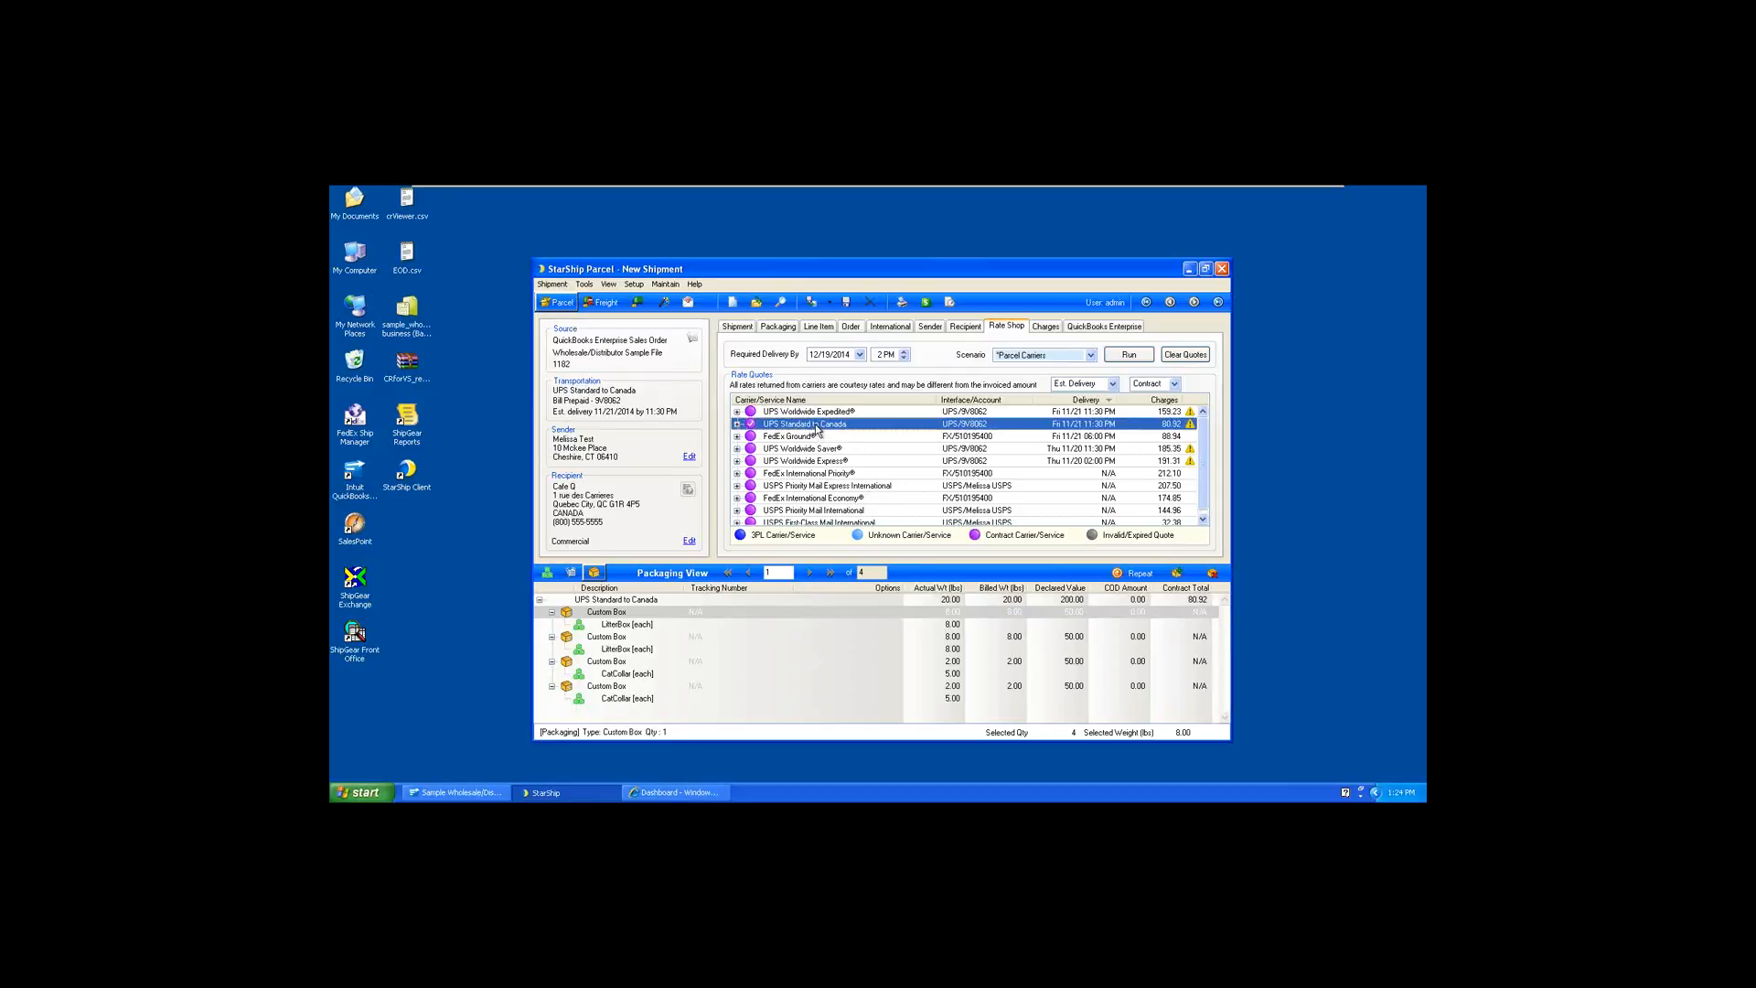
Process the shipment and review its label, packing list and commercial invoice previews, closing each one
left_click(820, 311)
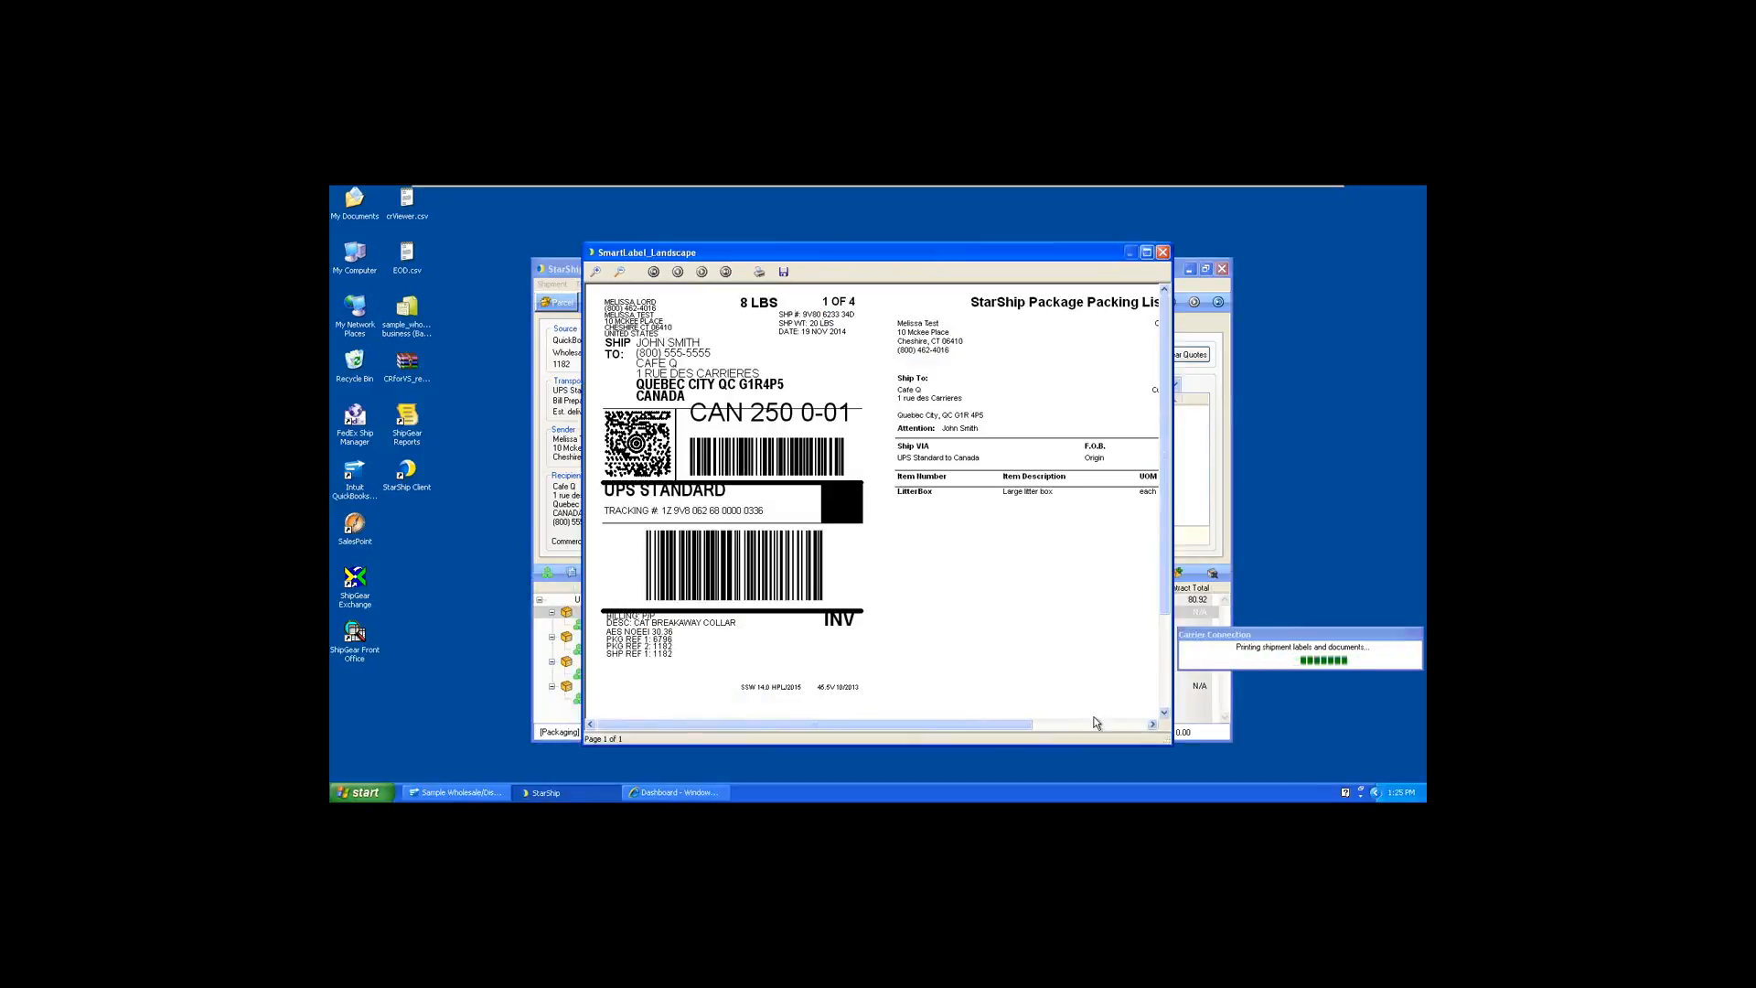
left_click_drag(1169, 746, 1331, 751)
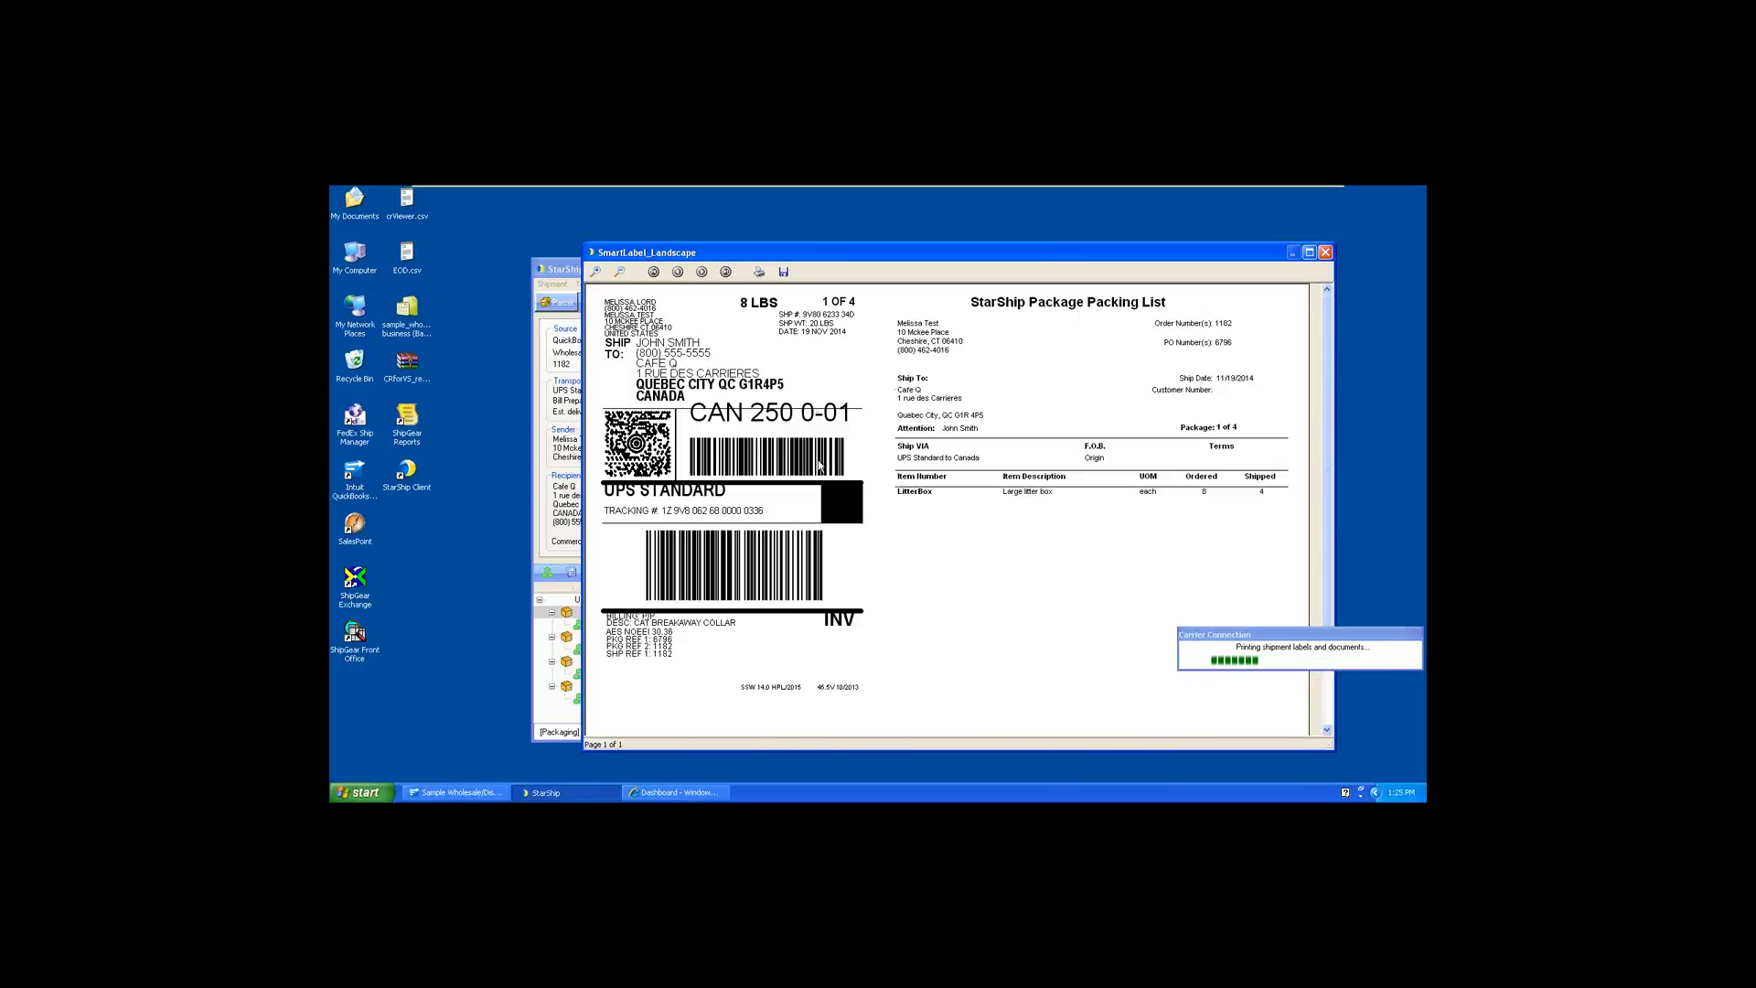
left_click(1328, 256)
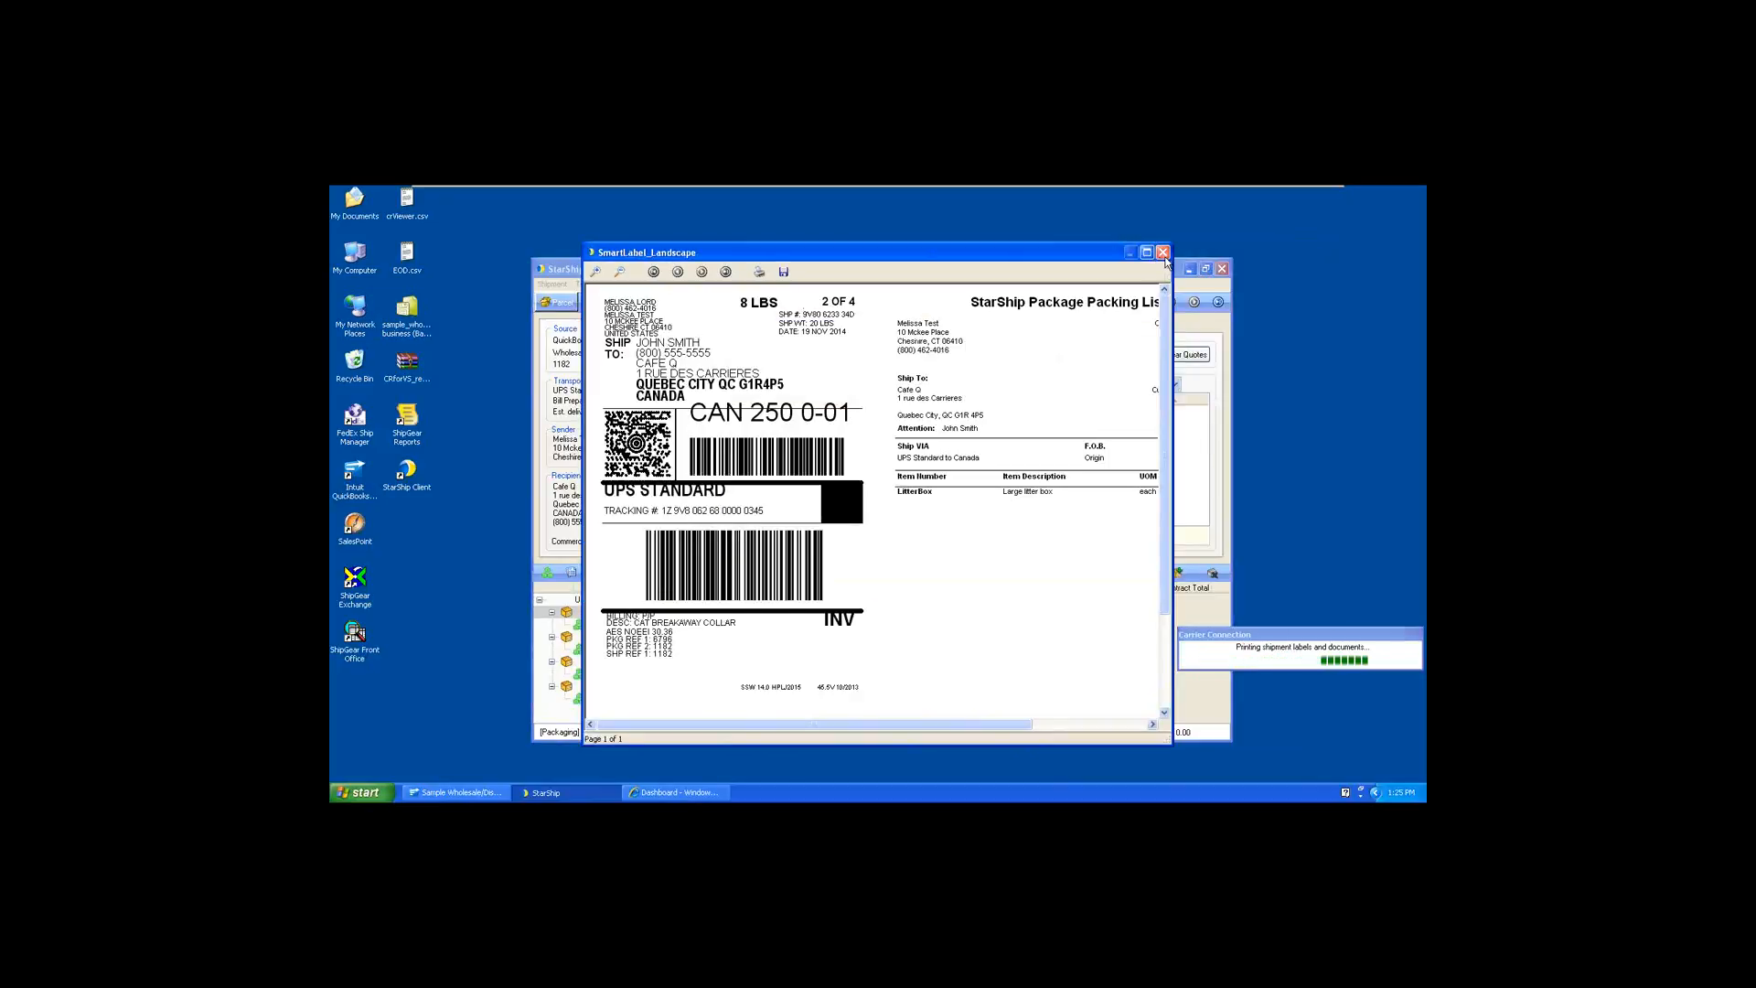
left_click(1165, 259)
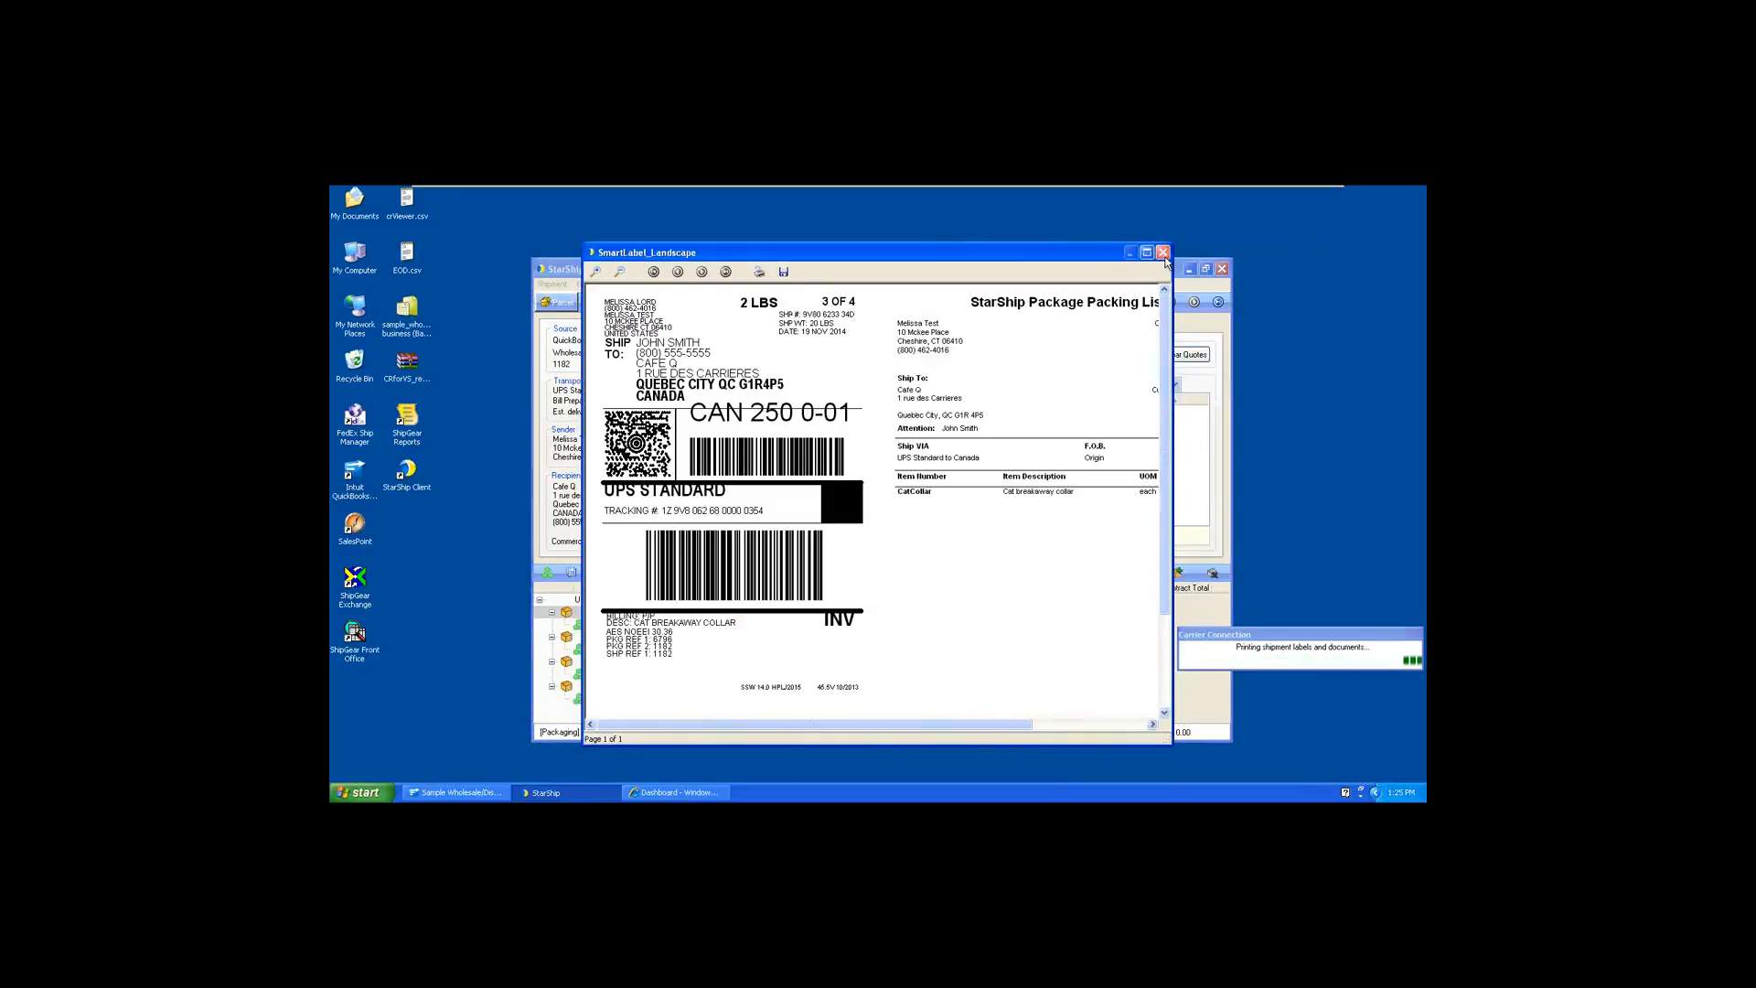
left_click(1164, 256)
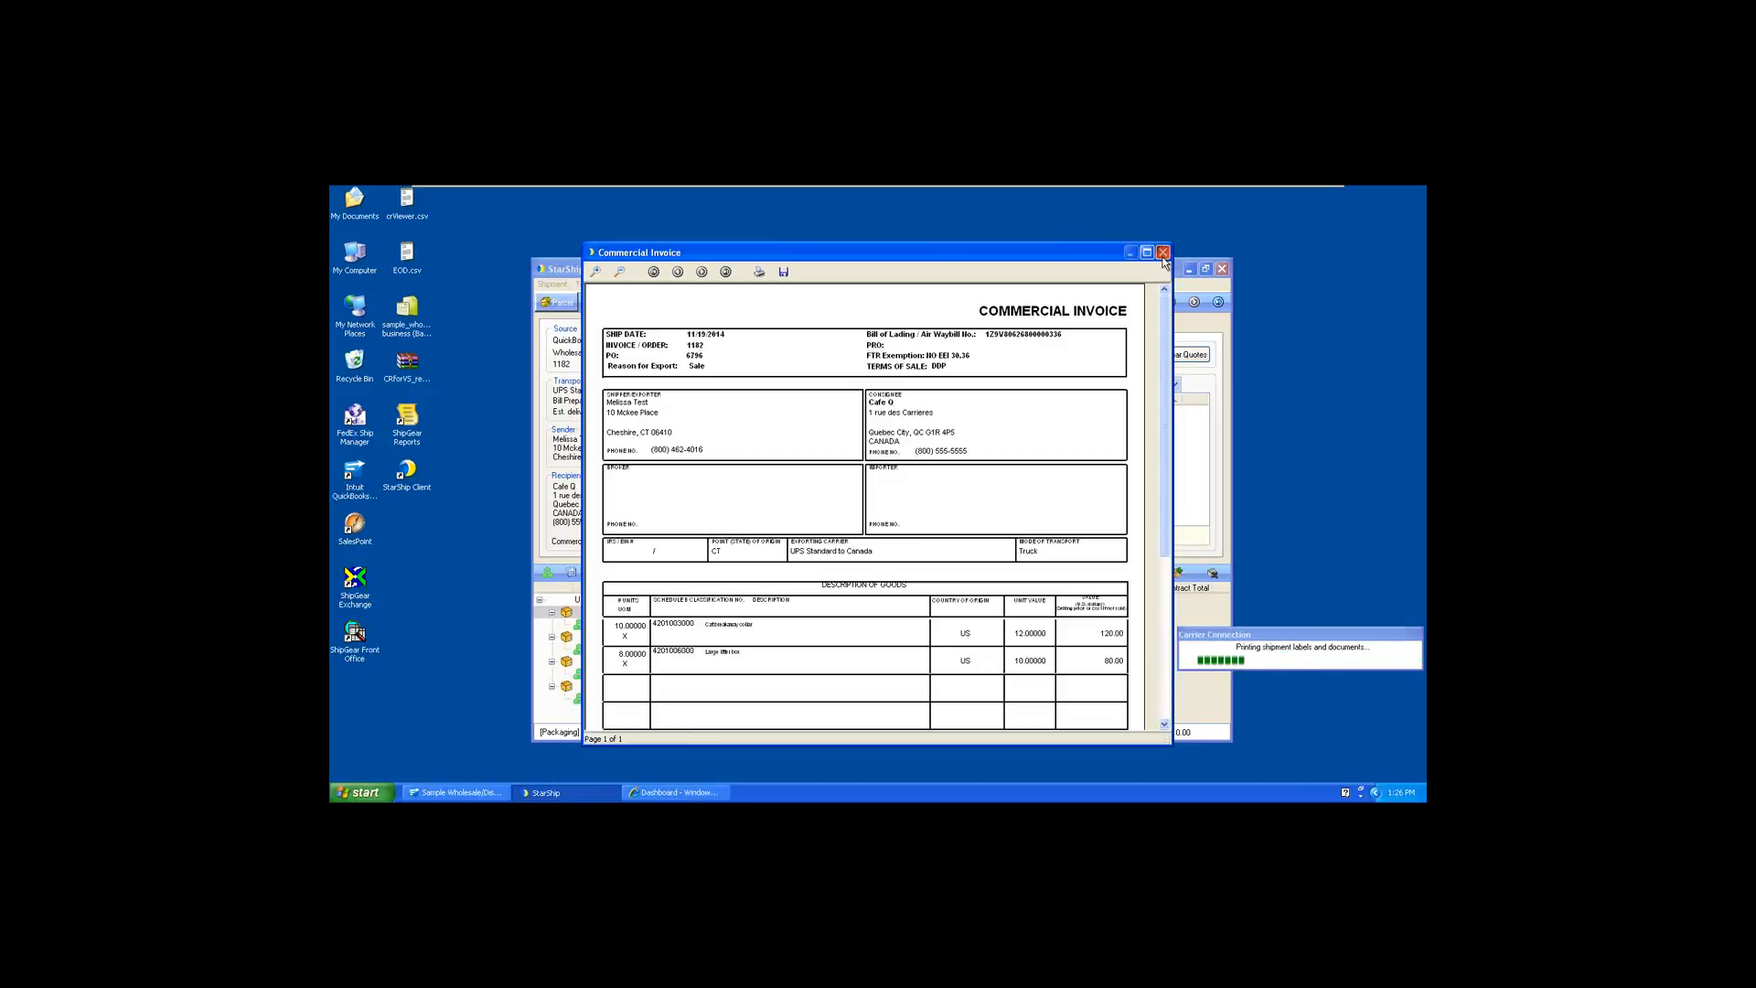
left_click(1162, 254)
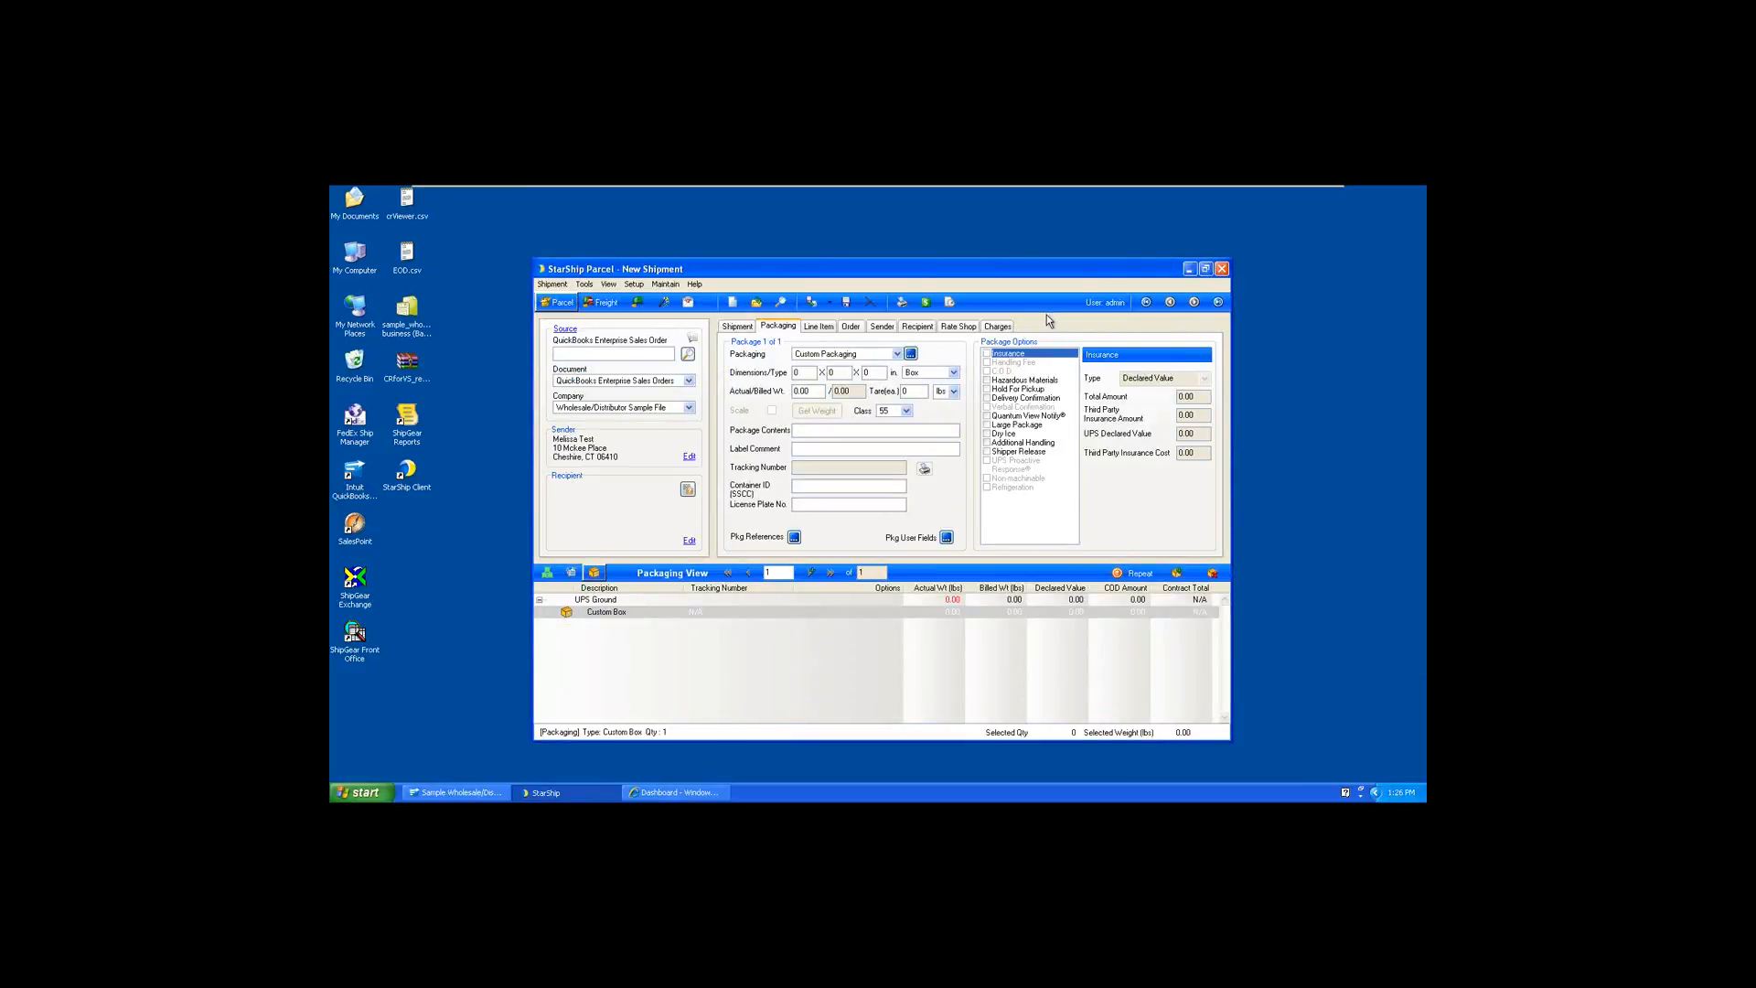
Switch to the Dashboard in Internet Explorer and highlight the master tracking number in the pending Pet World ship notification
left_click(707, 792)
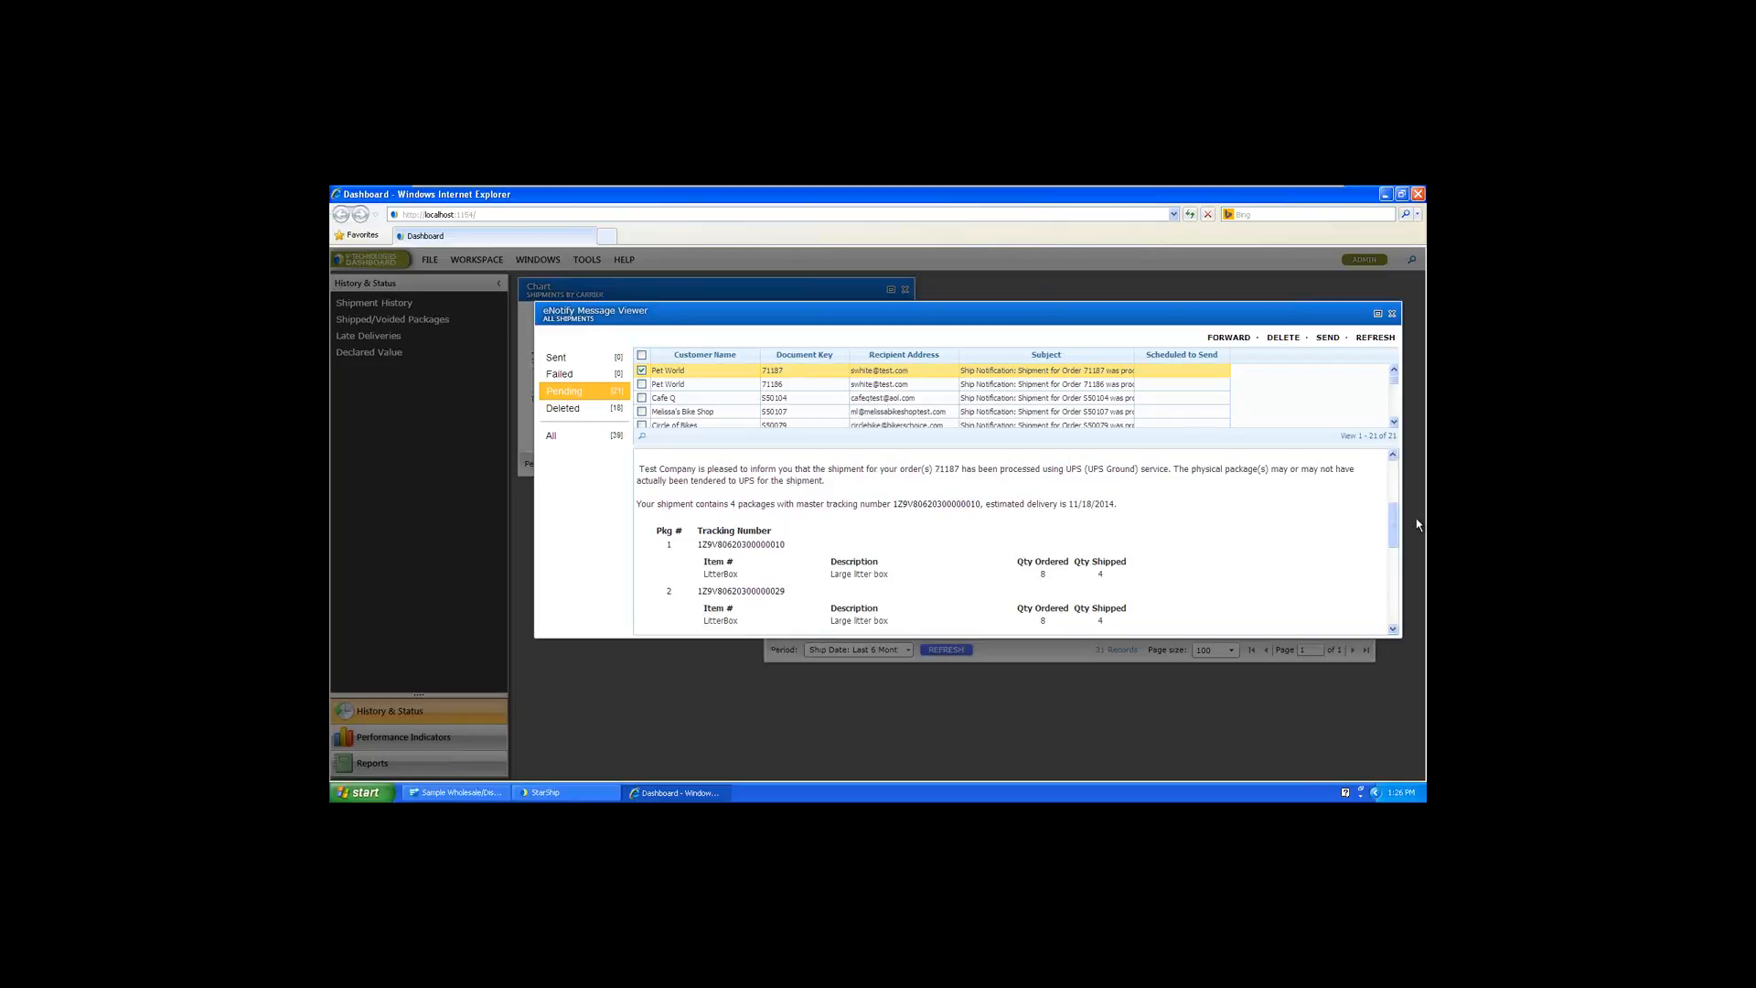
scroll(1393, 518, "up", 3)
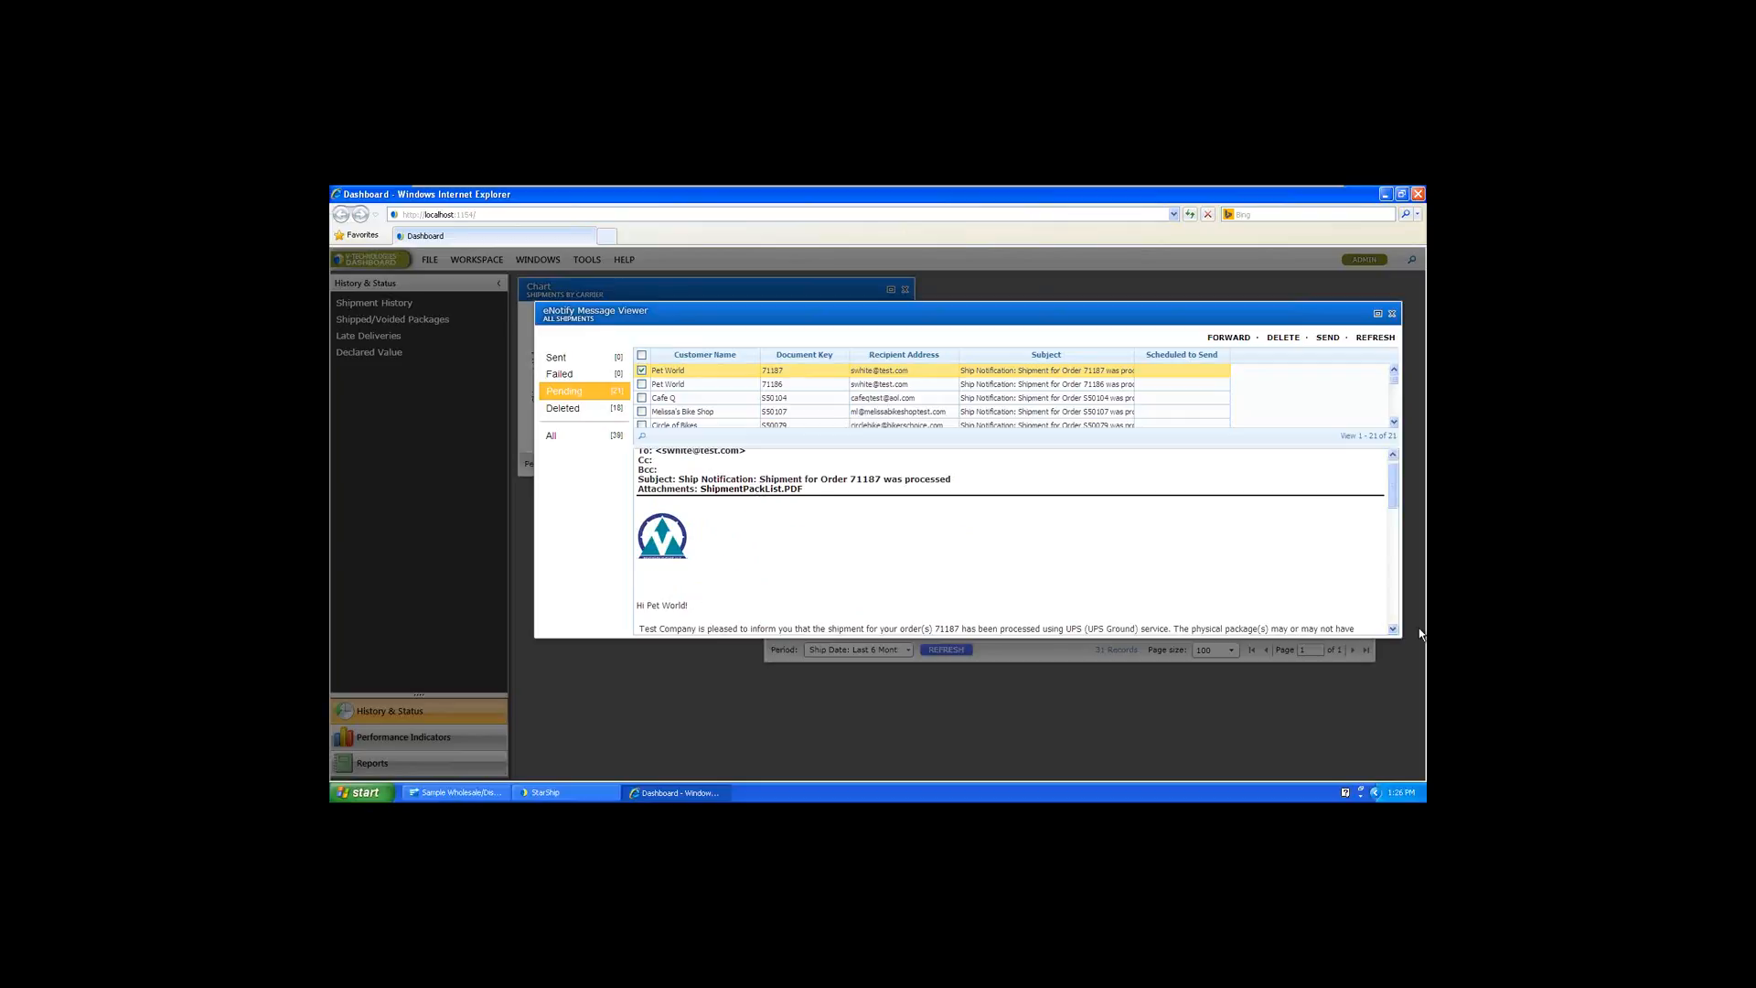
left_click_drag(1379, 637, 1378, 702)
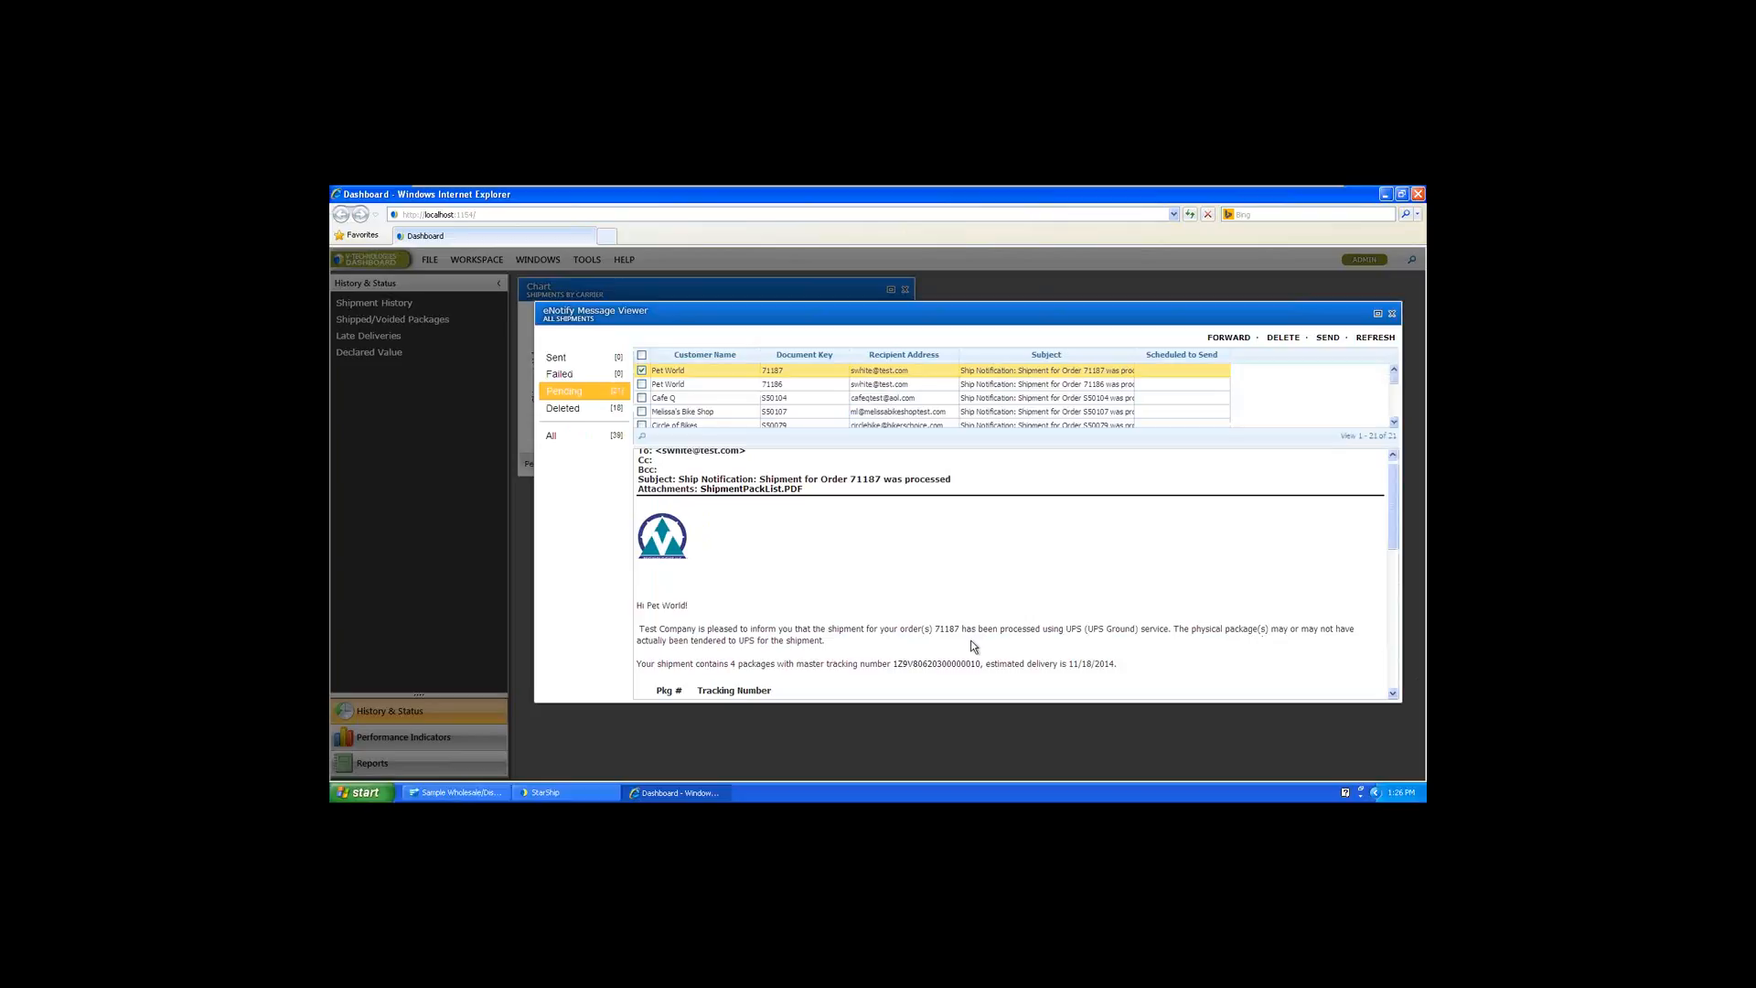
scroll(986, 628, "down", 1)
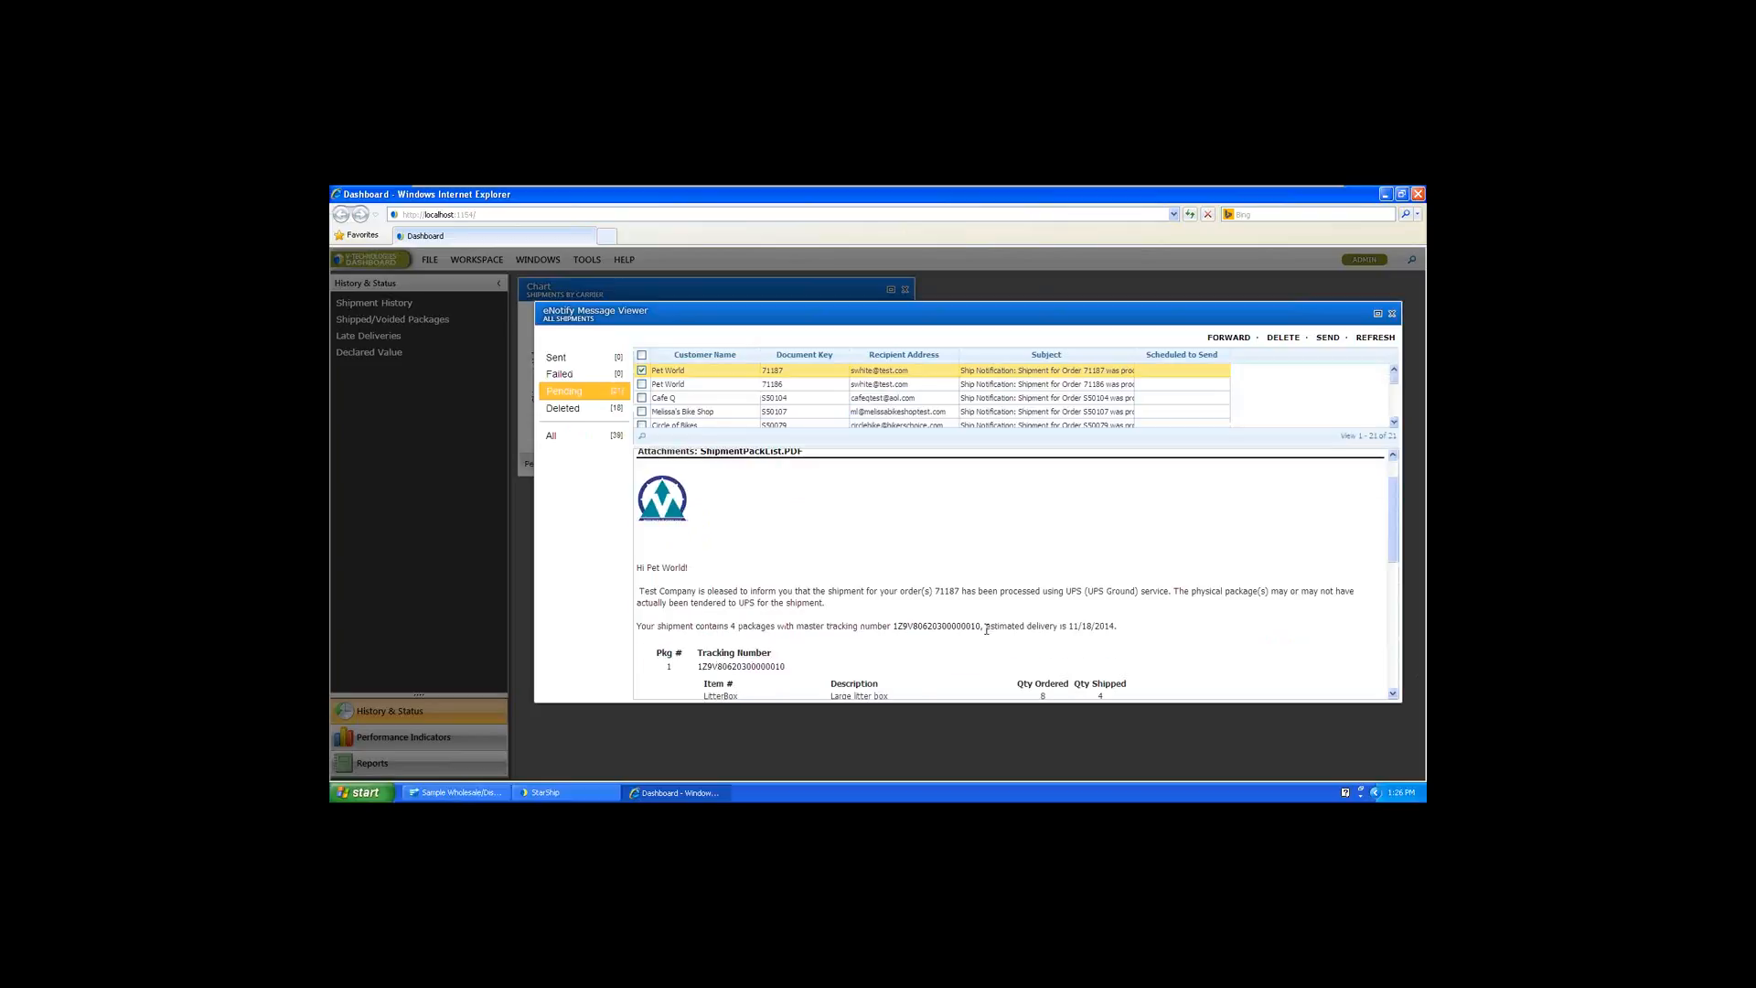
left_click_drag(979, 626, 893, 629)
Read the notification's package contents, tracking numbers and ship-to details, and close the eNotify Message Viewer
left_click(1394, 694)
left_click(1394, 694)
left_click(1394, 695)
left_click(1394, 694)
left_click(1394, 694)
left_click(1394, 694)
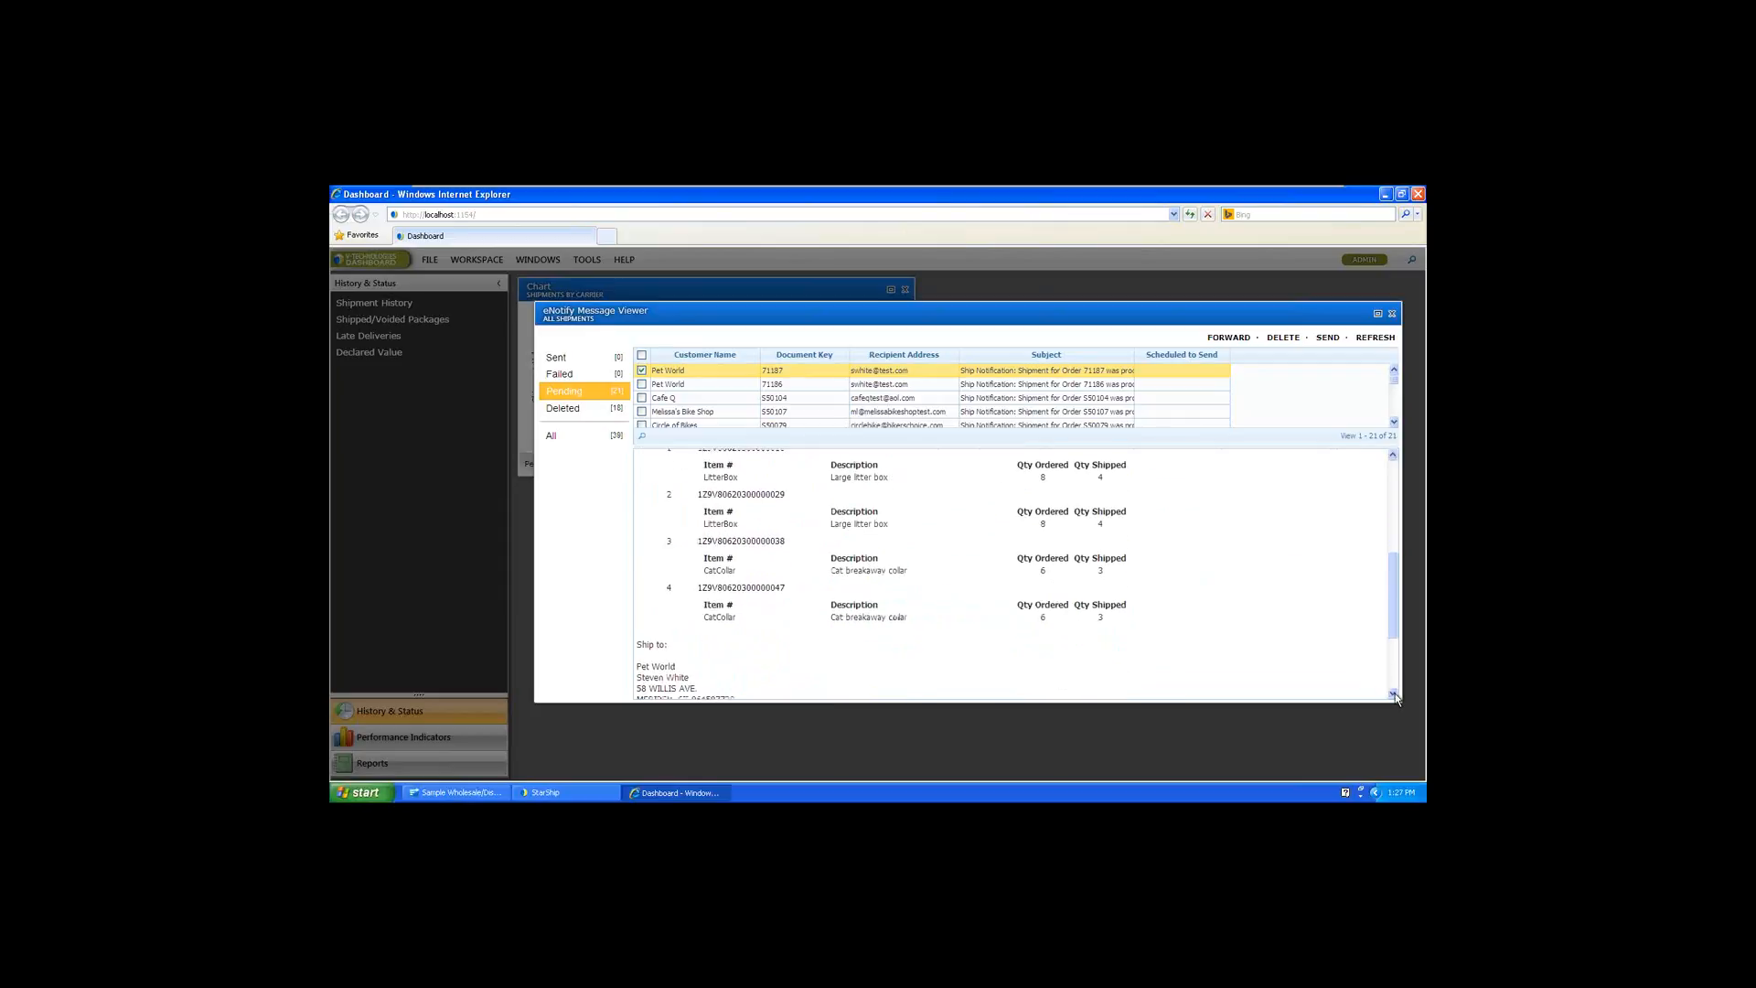
left_click(1394, 694)
left_click(1394, 694)
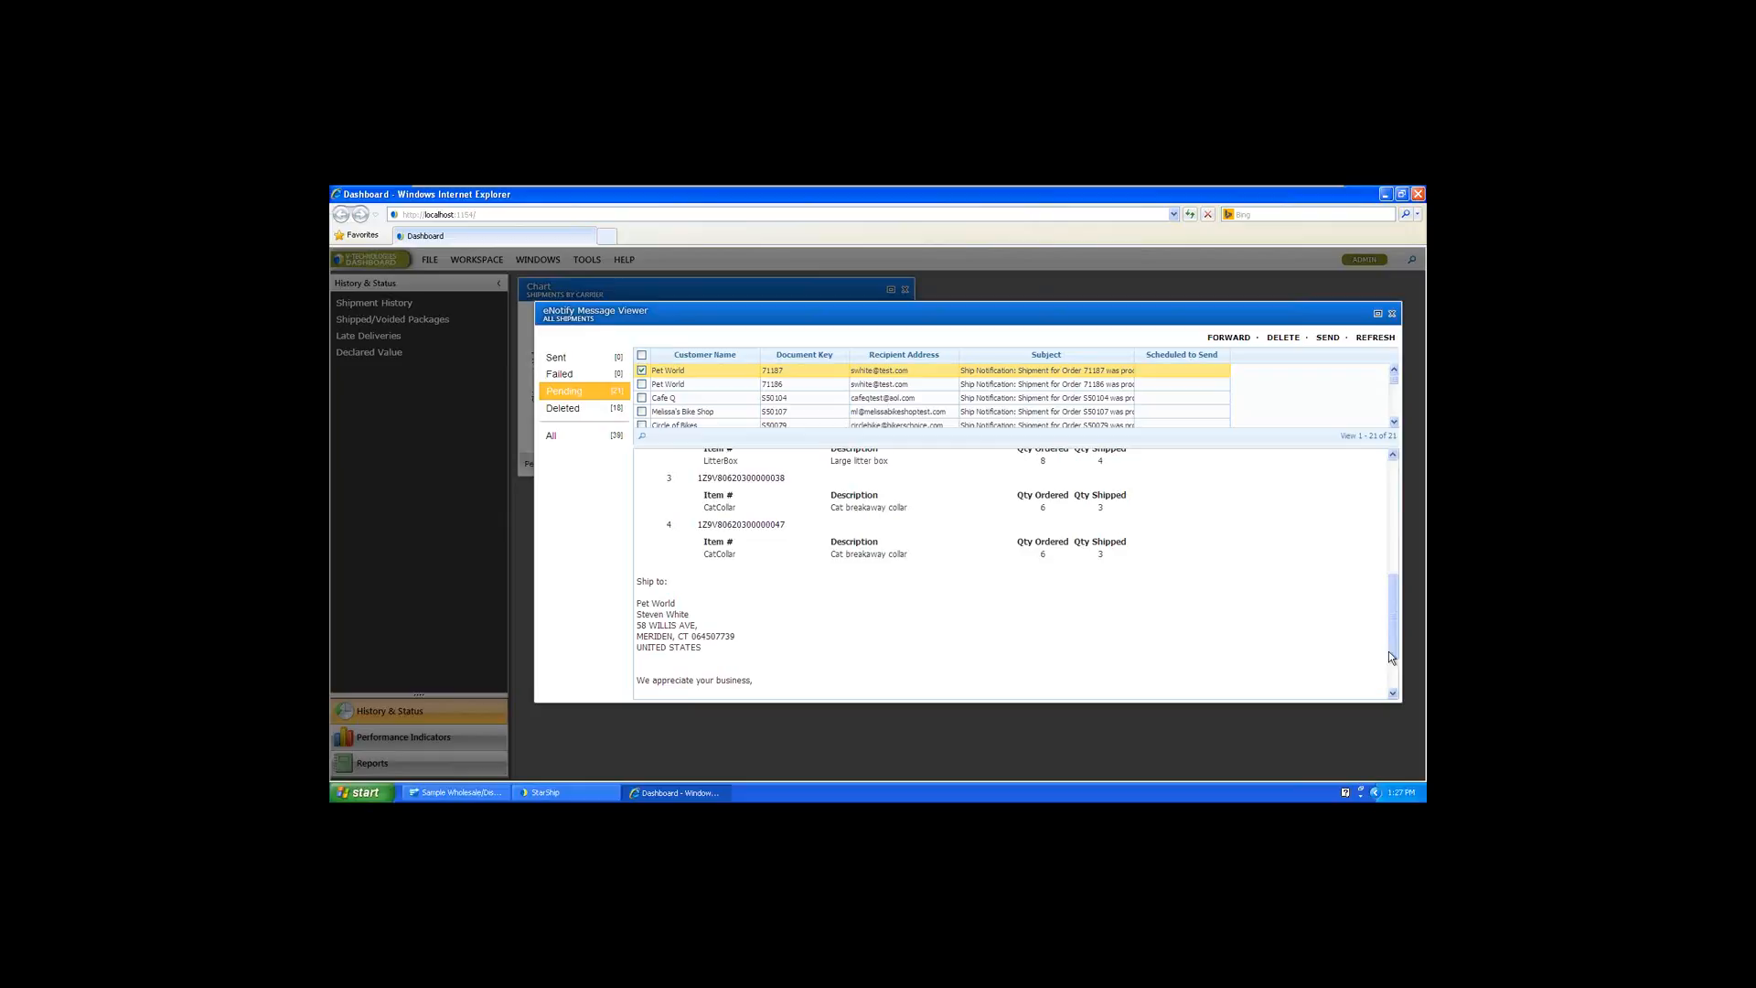
left_click_drag(1390, 650, 1399, 603)
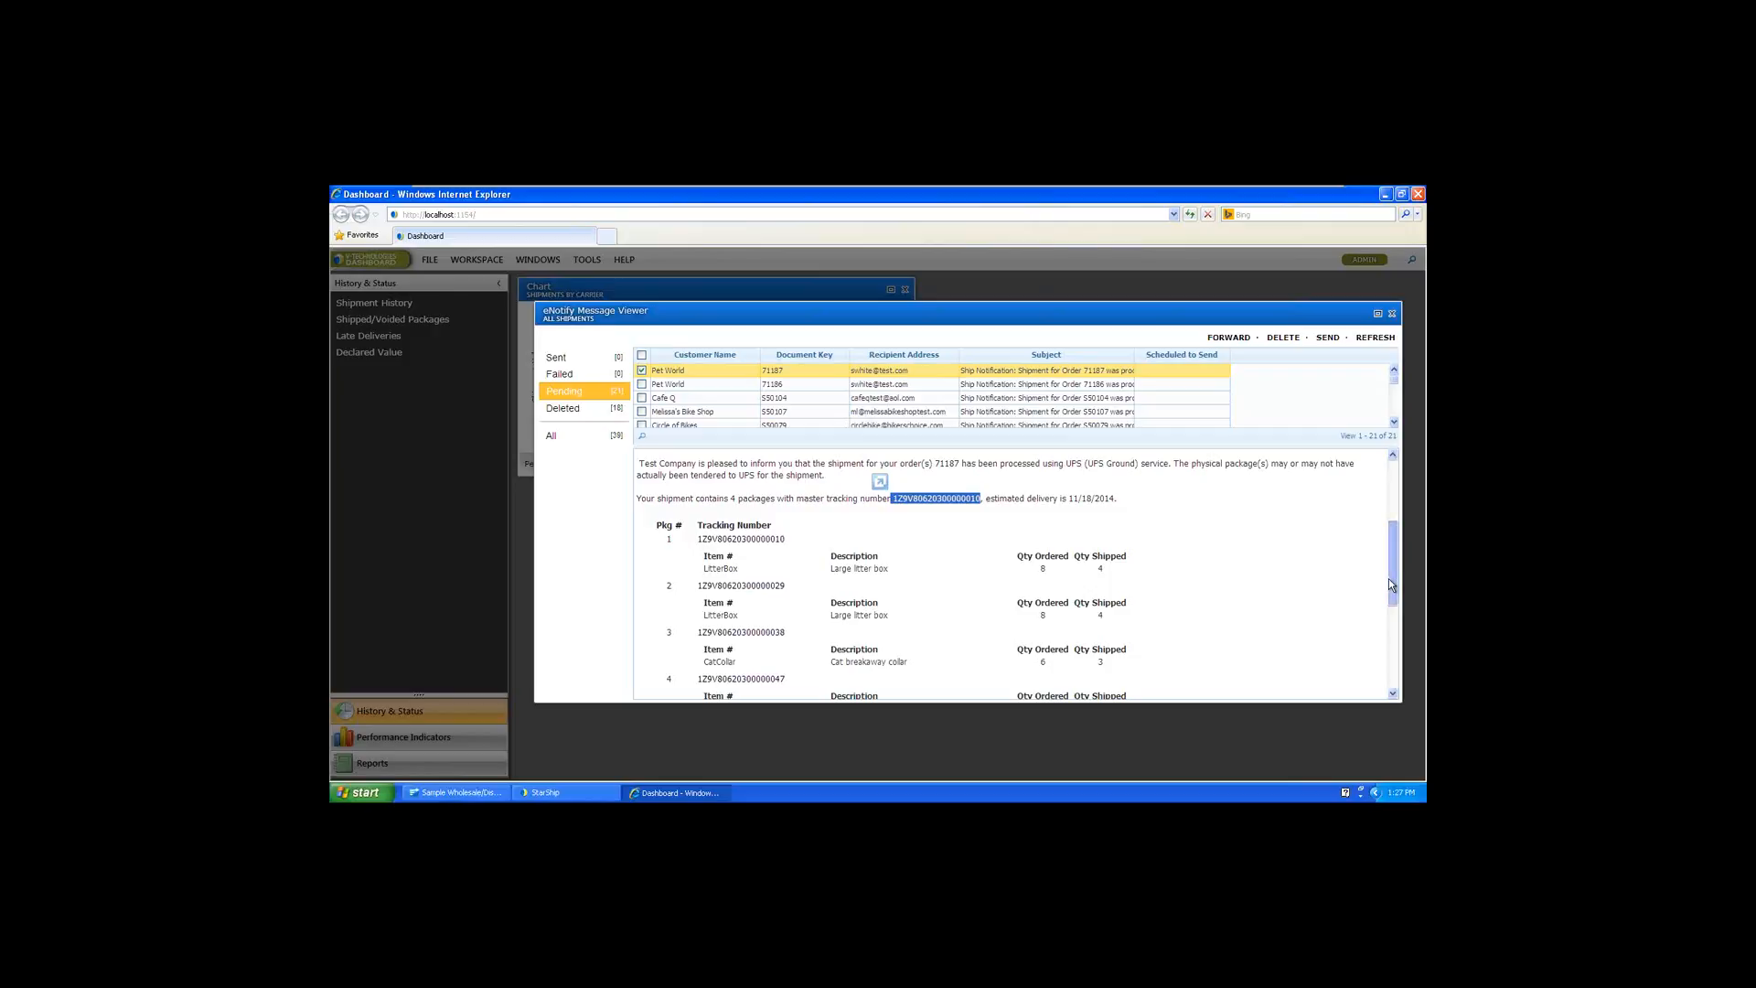
scroll(1389, 578, "up", 2)
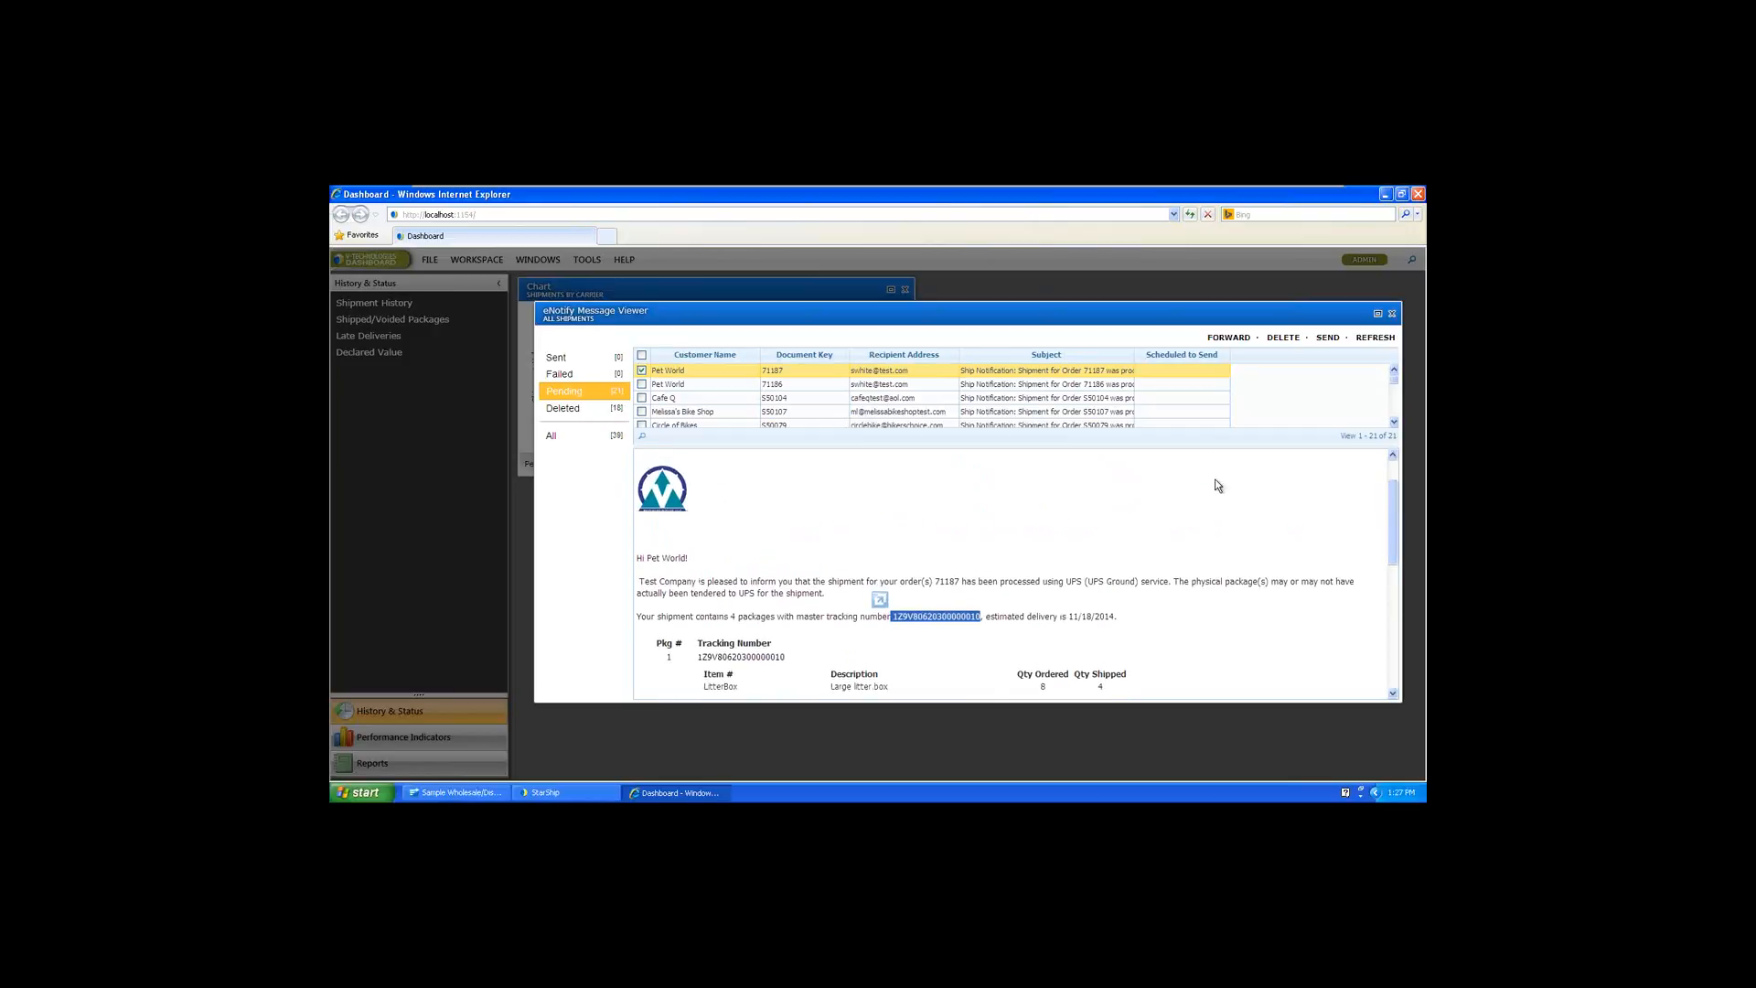
left_click(1392, 315)
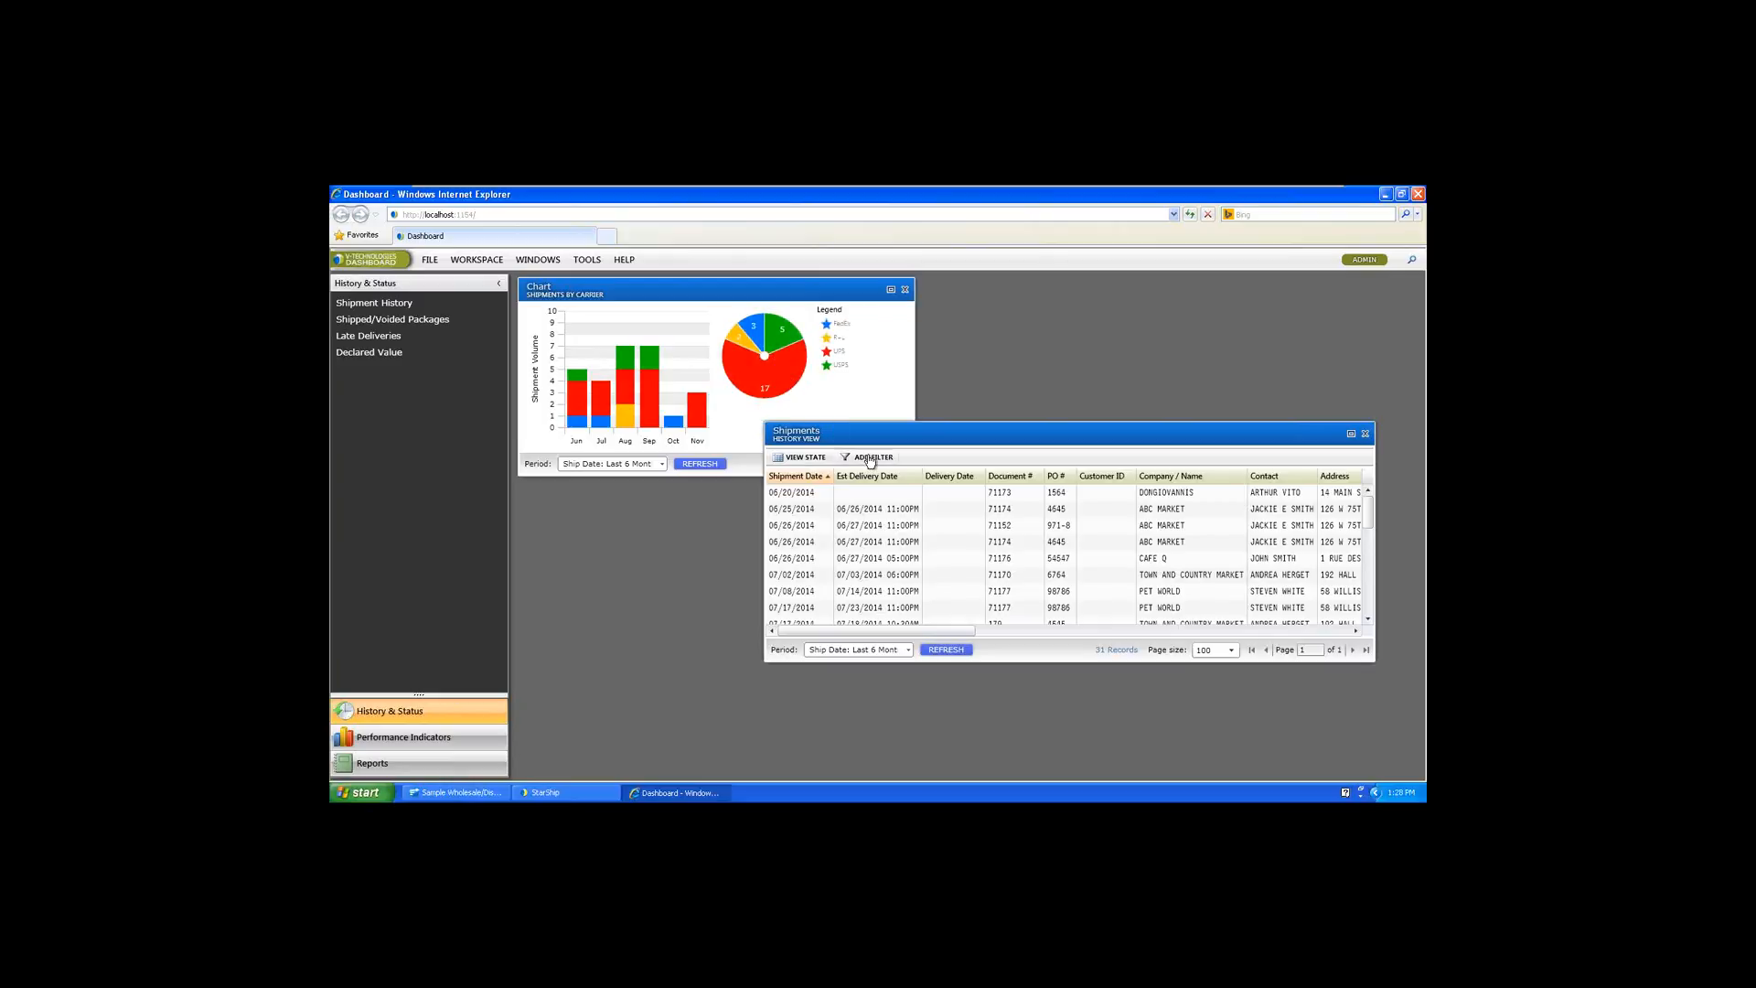
Switch to QuickBooks, open the Cafe Q sales order from the Find results and examine its shipping line's tracking details
left_click(462, 794)
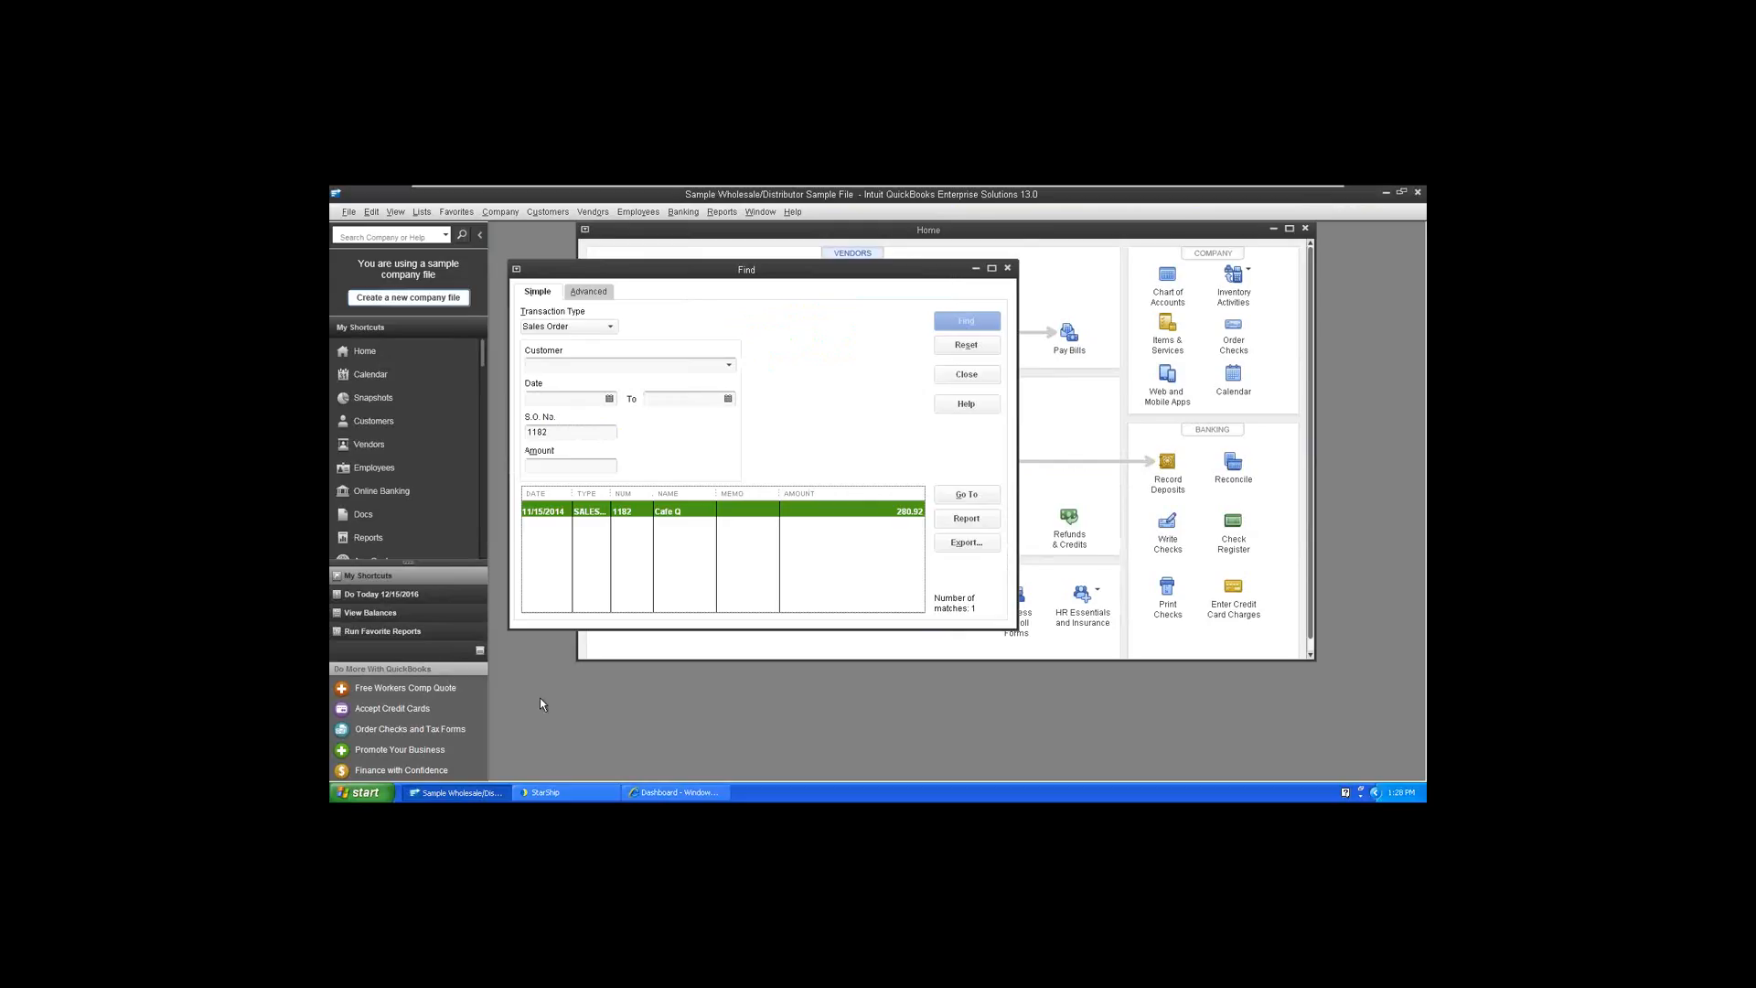
double_click(550, 512)
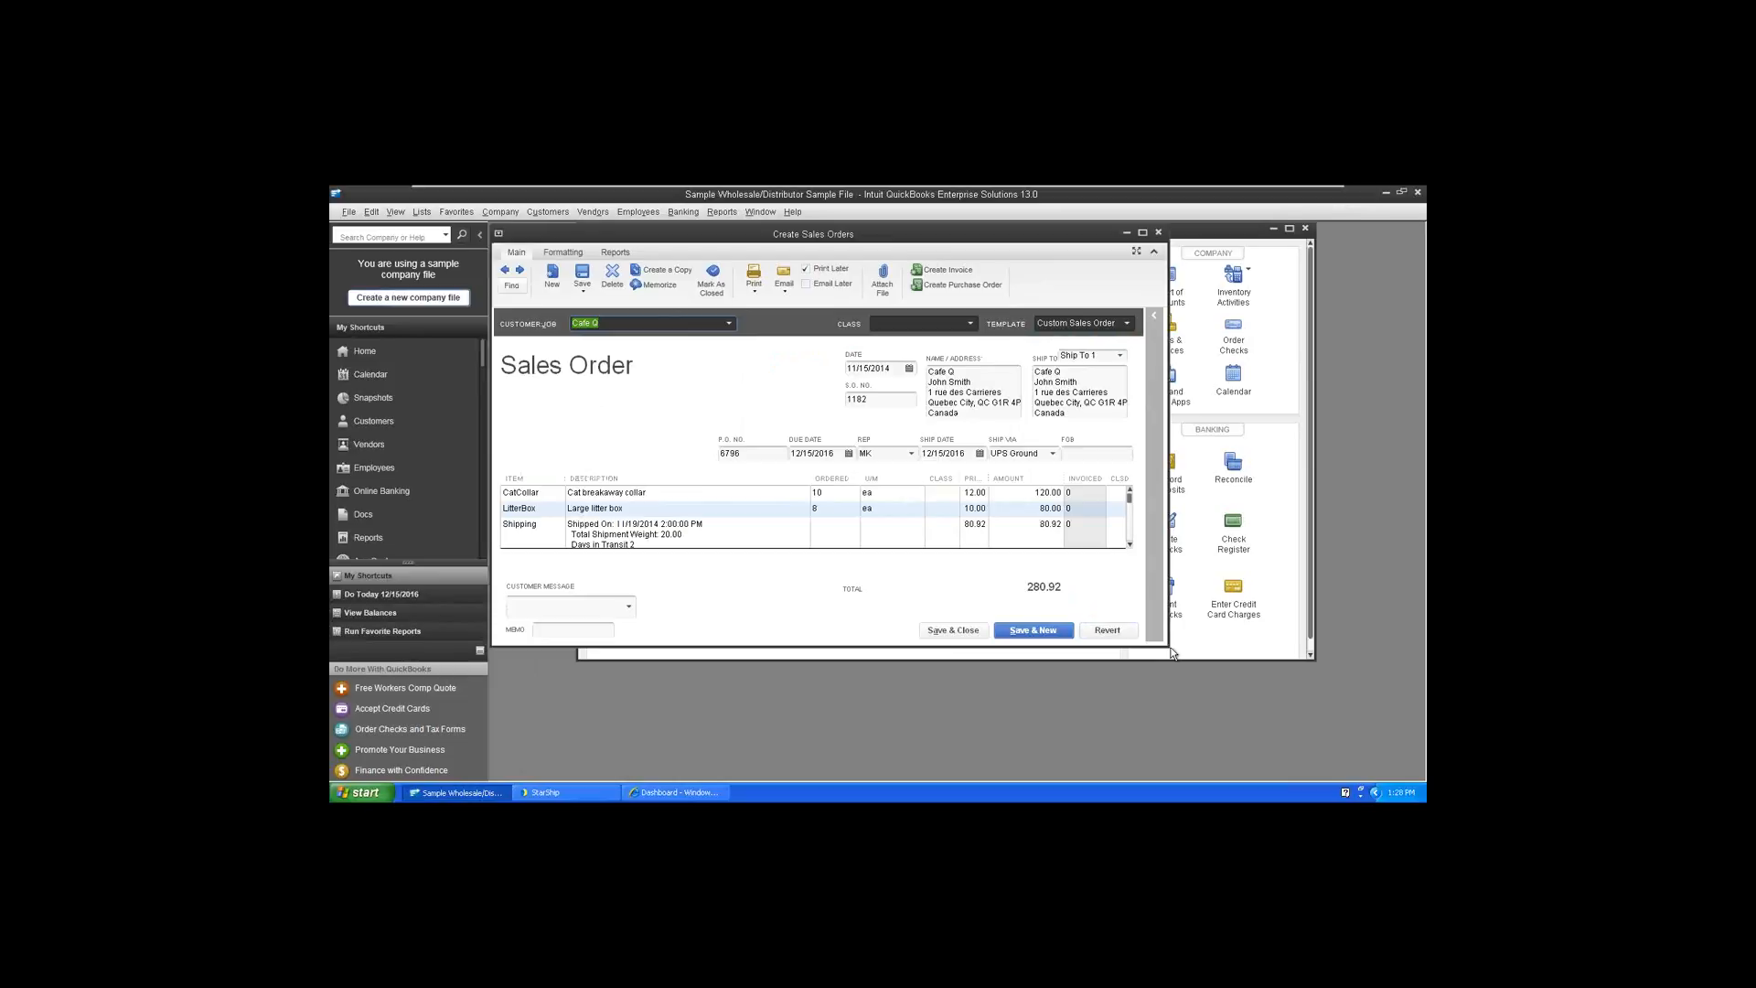
left_click_drag(1167, 646, 1194, 686)
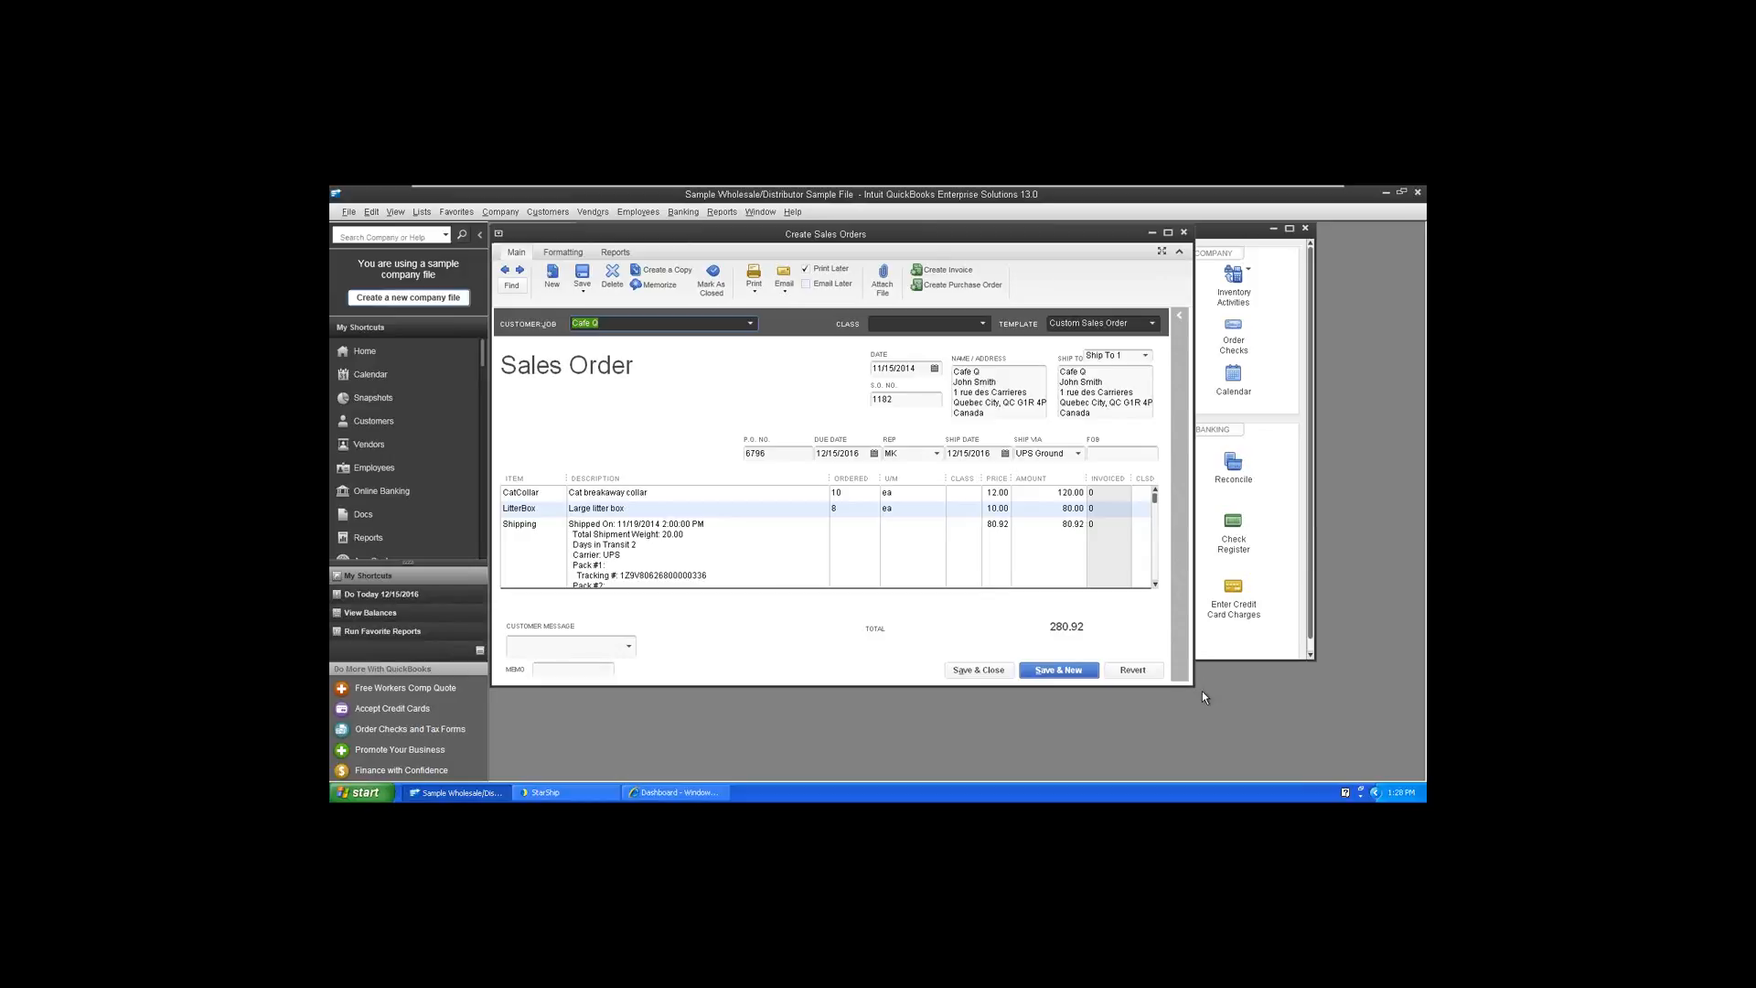
left_click(1155, 585)
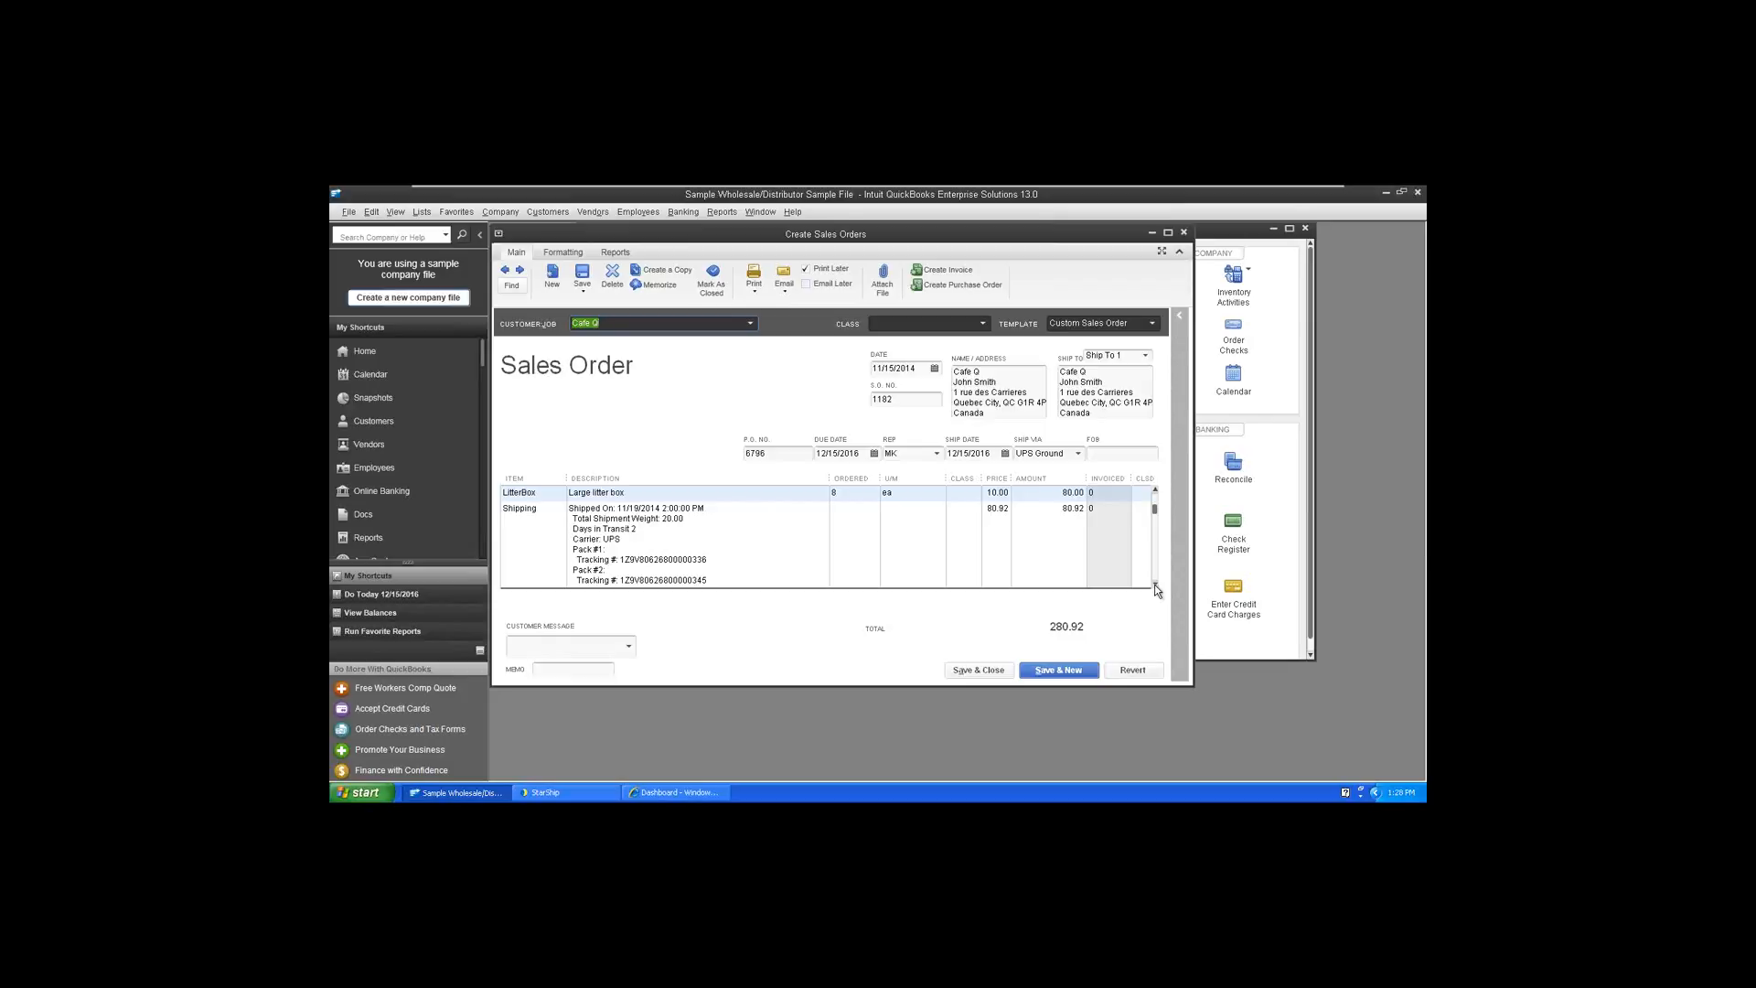
left_click(1155, 585)
left_click(1155, 584)
left_click(1155, 585)
left_click(1154, 584)
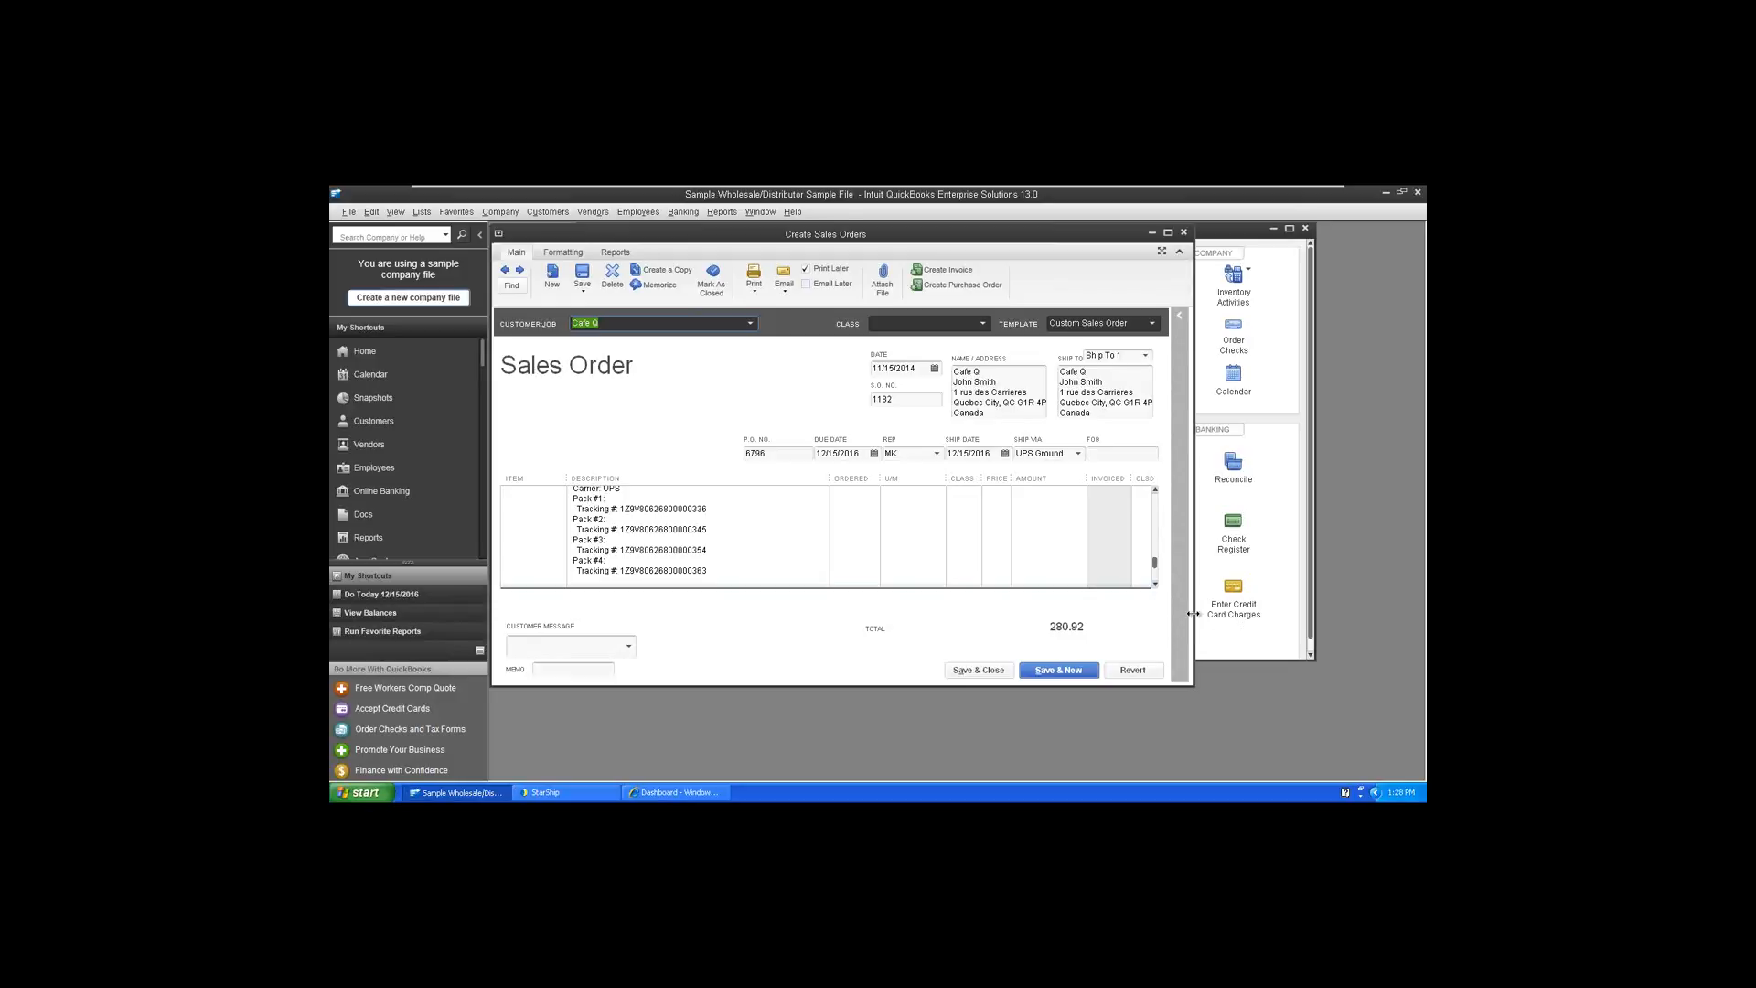
Create an invoice from the Cafe Q sales order and enlarge the invoice window to review its lines
left_click(959, 279)
left_click(464, 391)
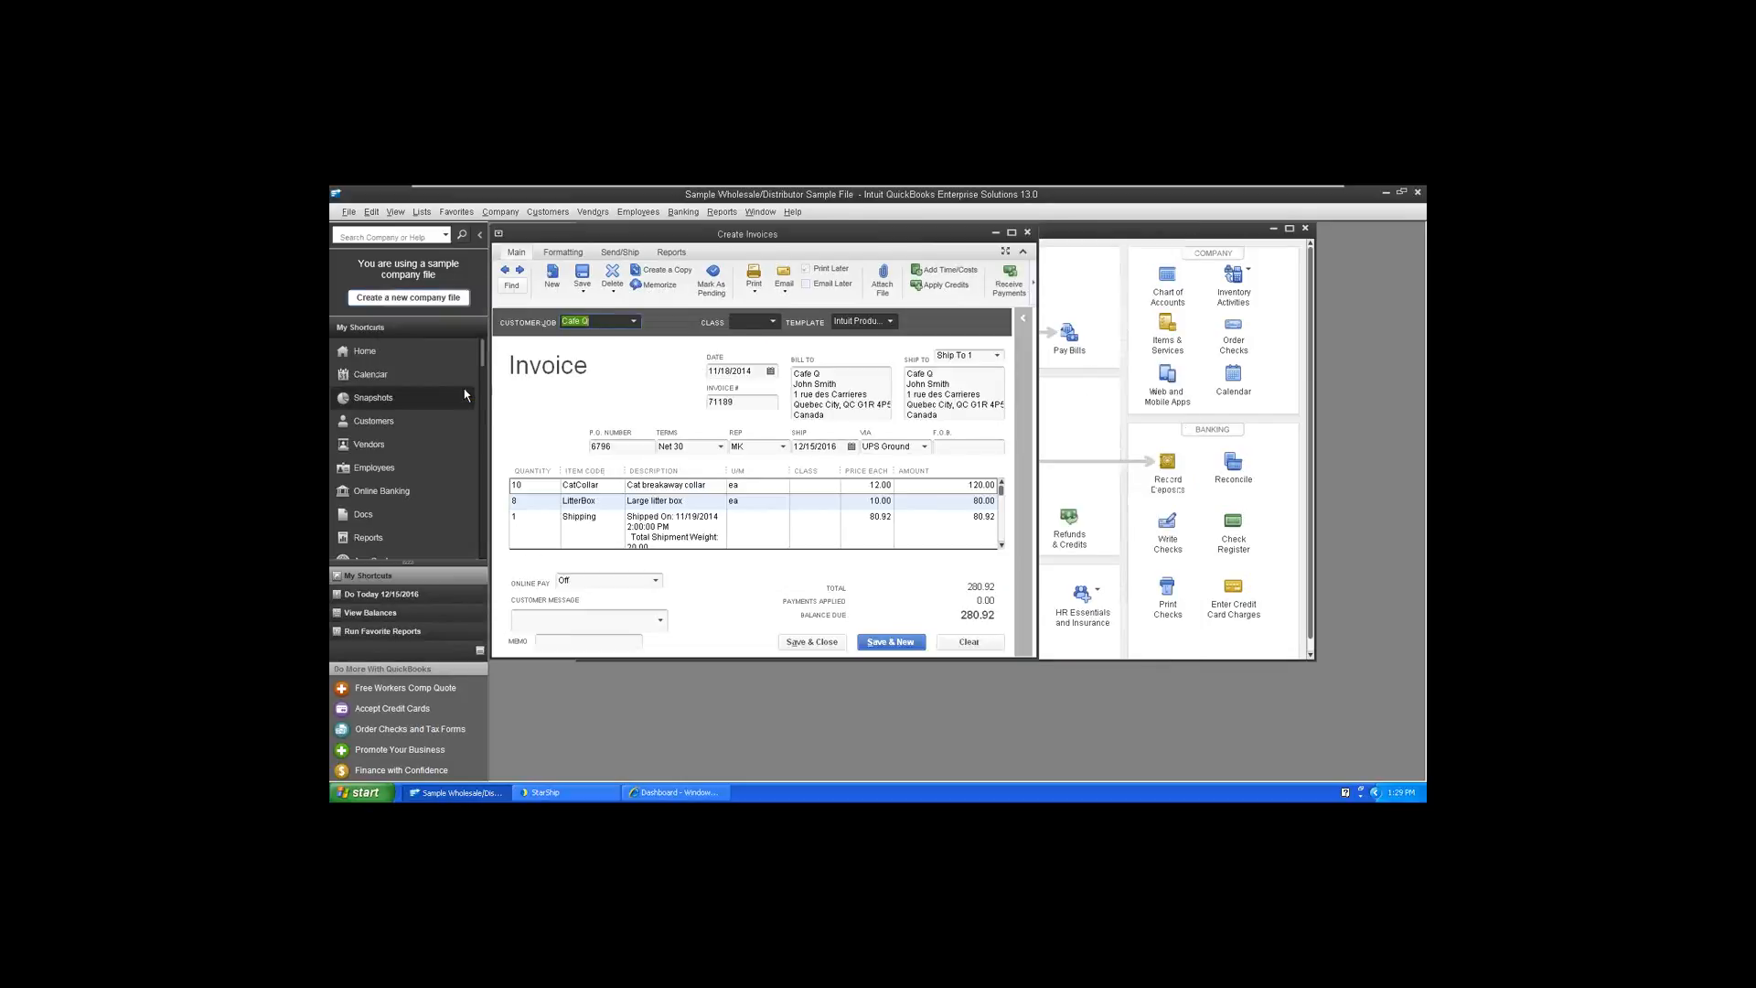
left_click_drag(1038, 660, 1157, 715)
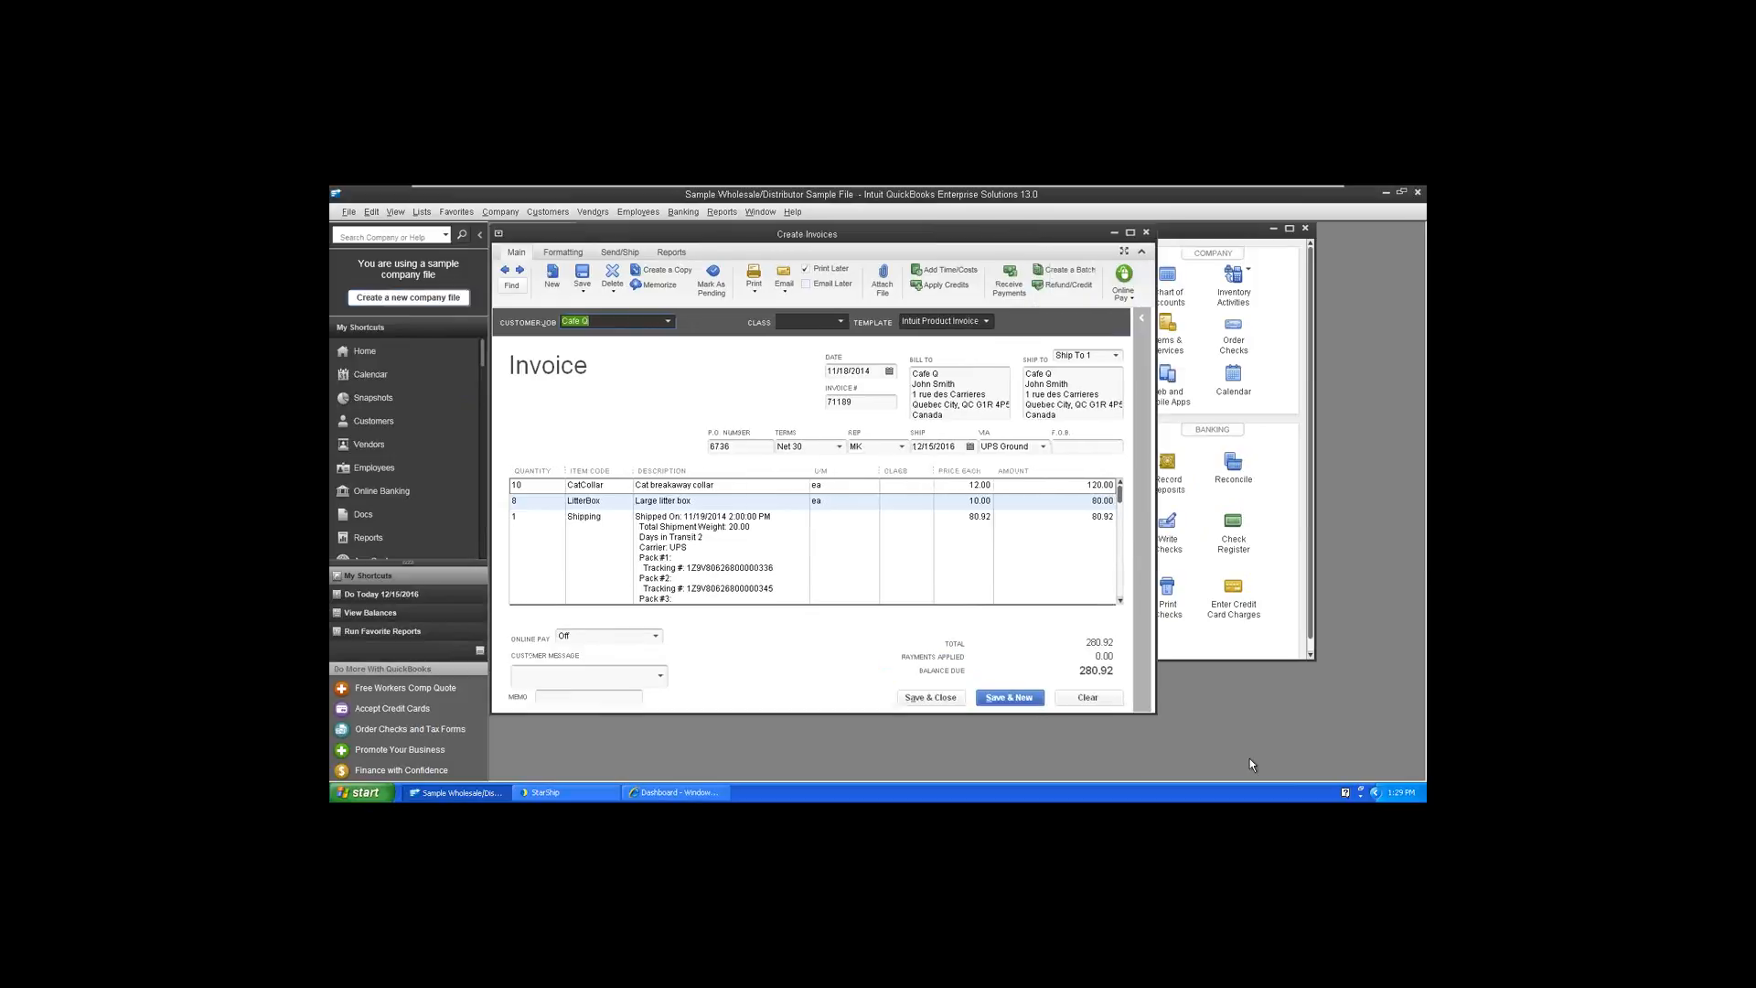
Leave the virtual machine's full-screen view, return to SugarCRM and examine the Sales Transactions on the Cafe Q account
mouse_move(1326, 194)
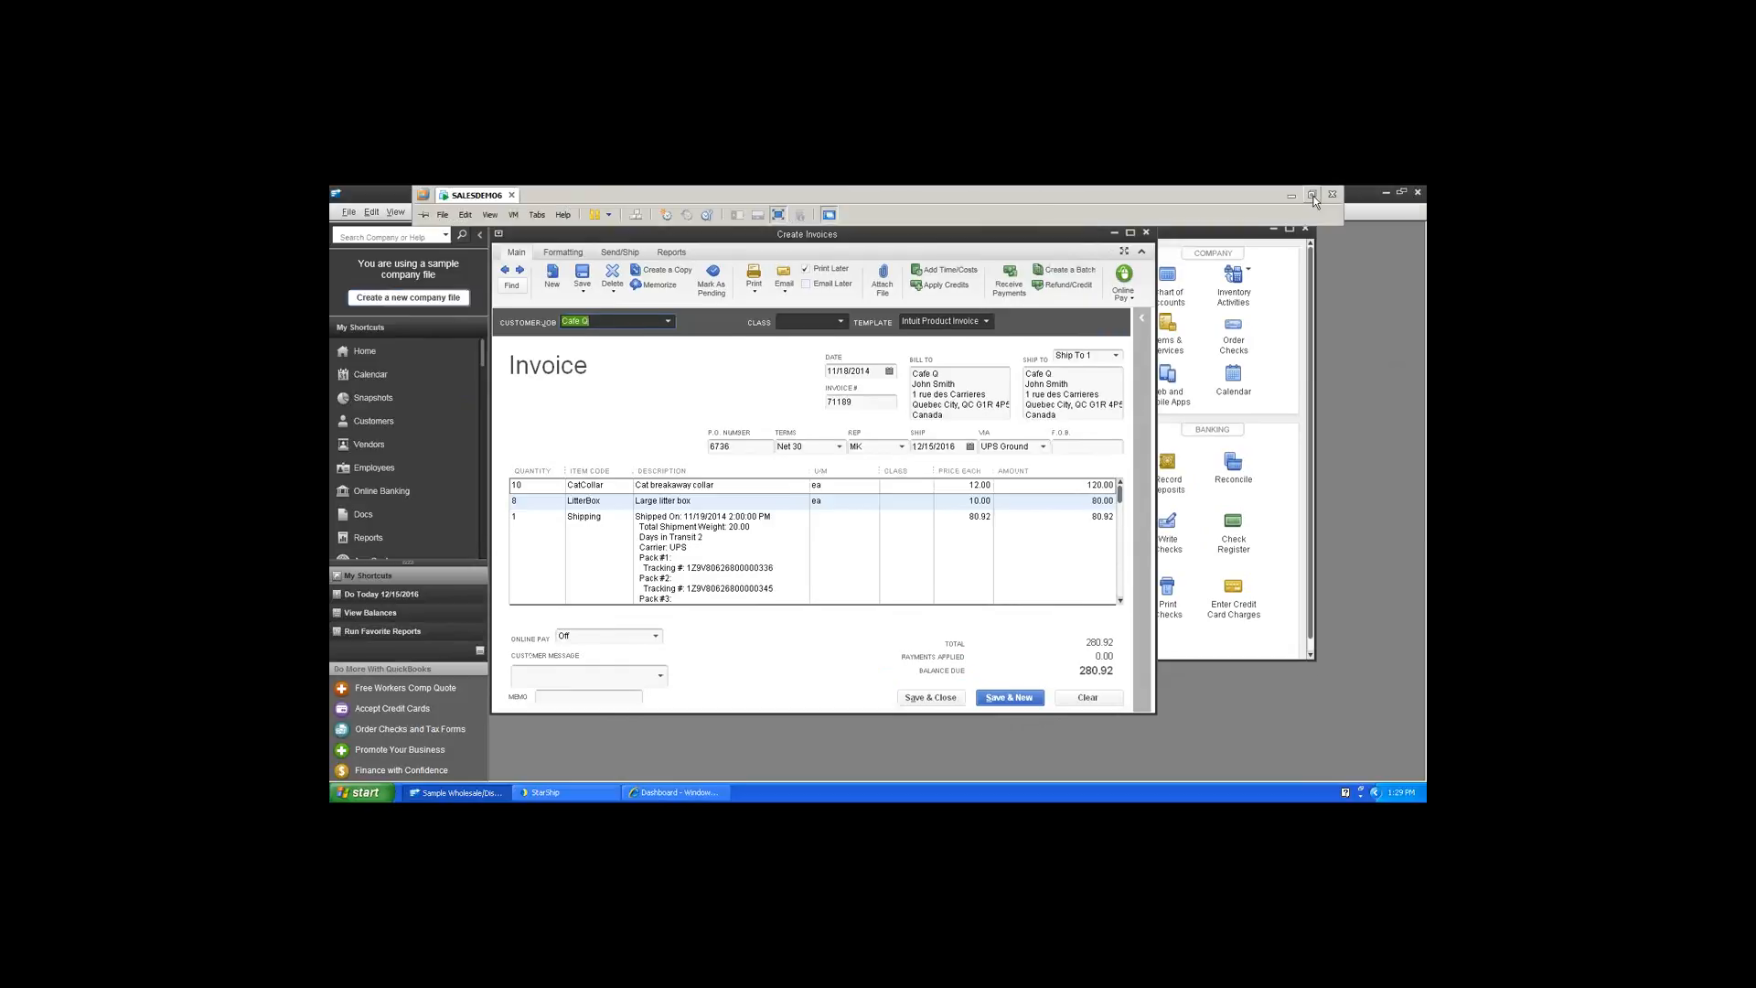
left_click(1313, 195)
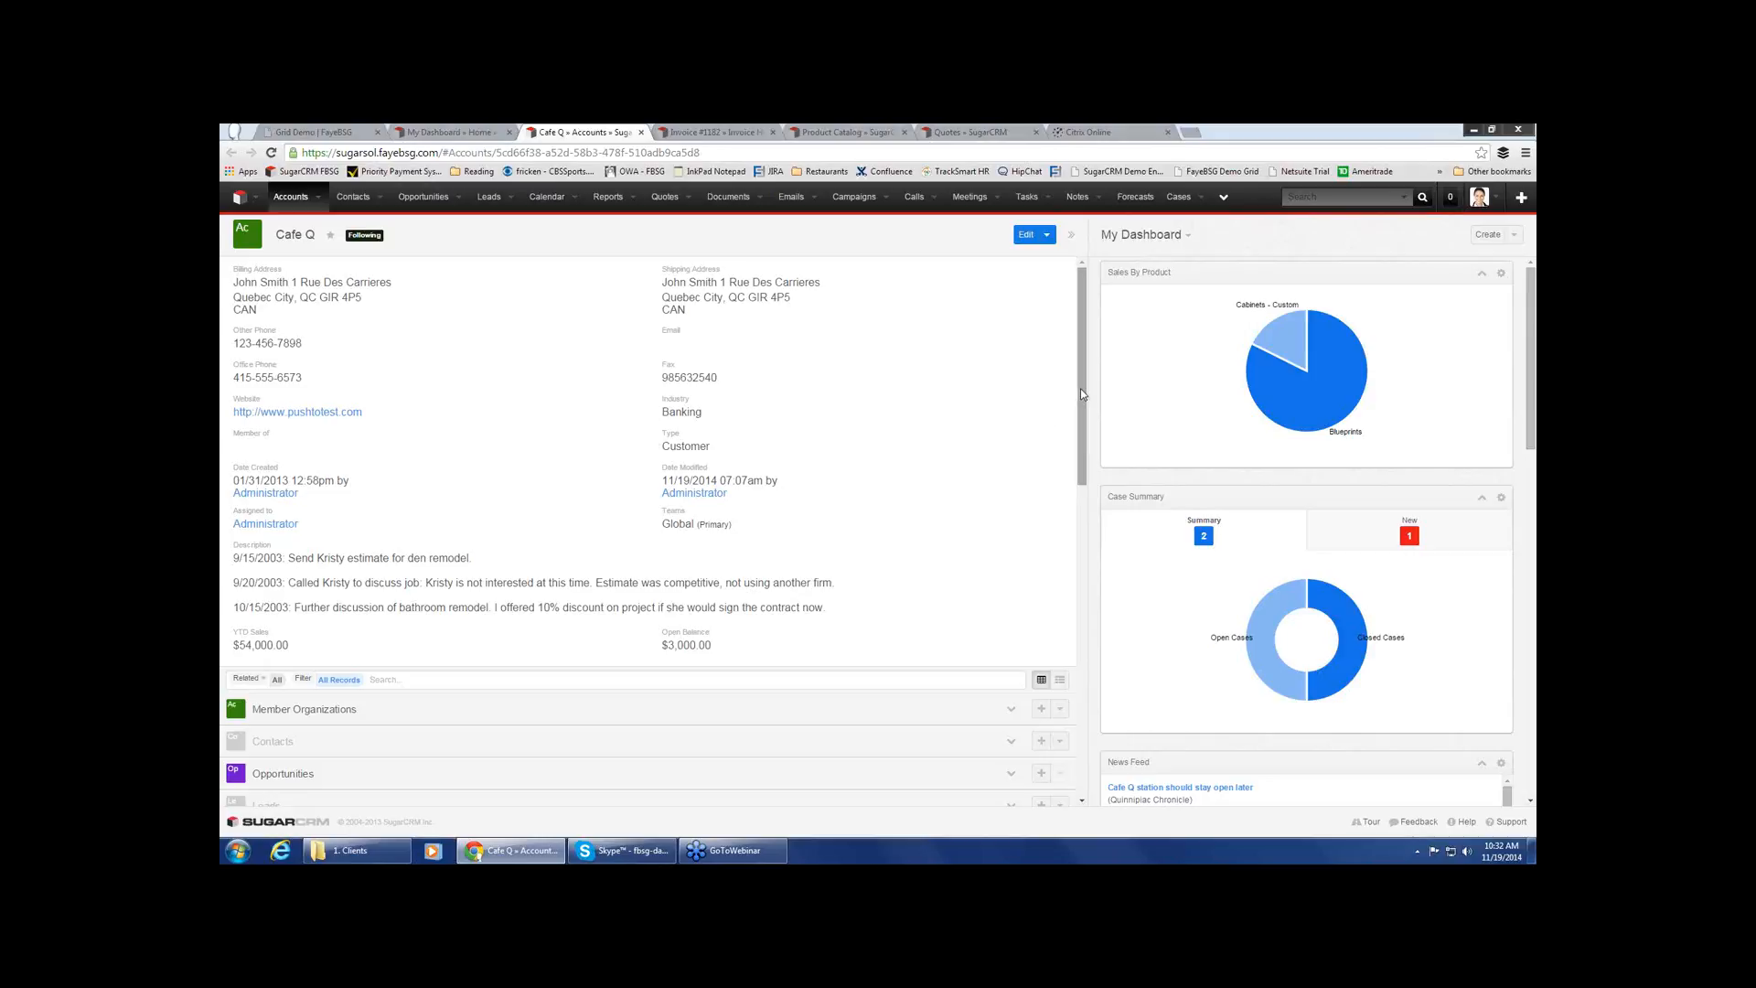
left_click_drag(1080, 393, 1072, 620)
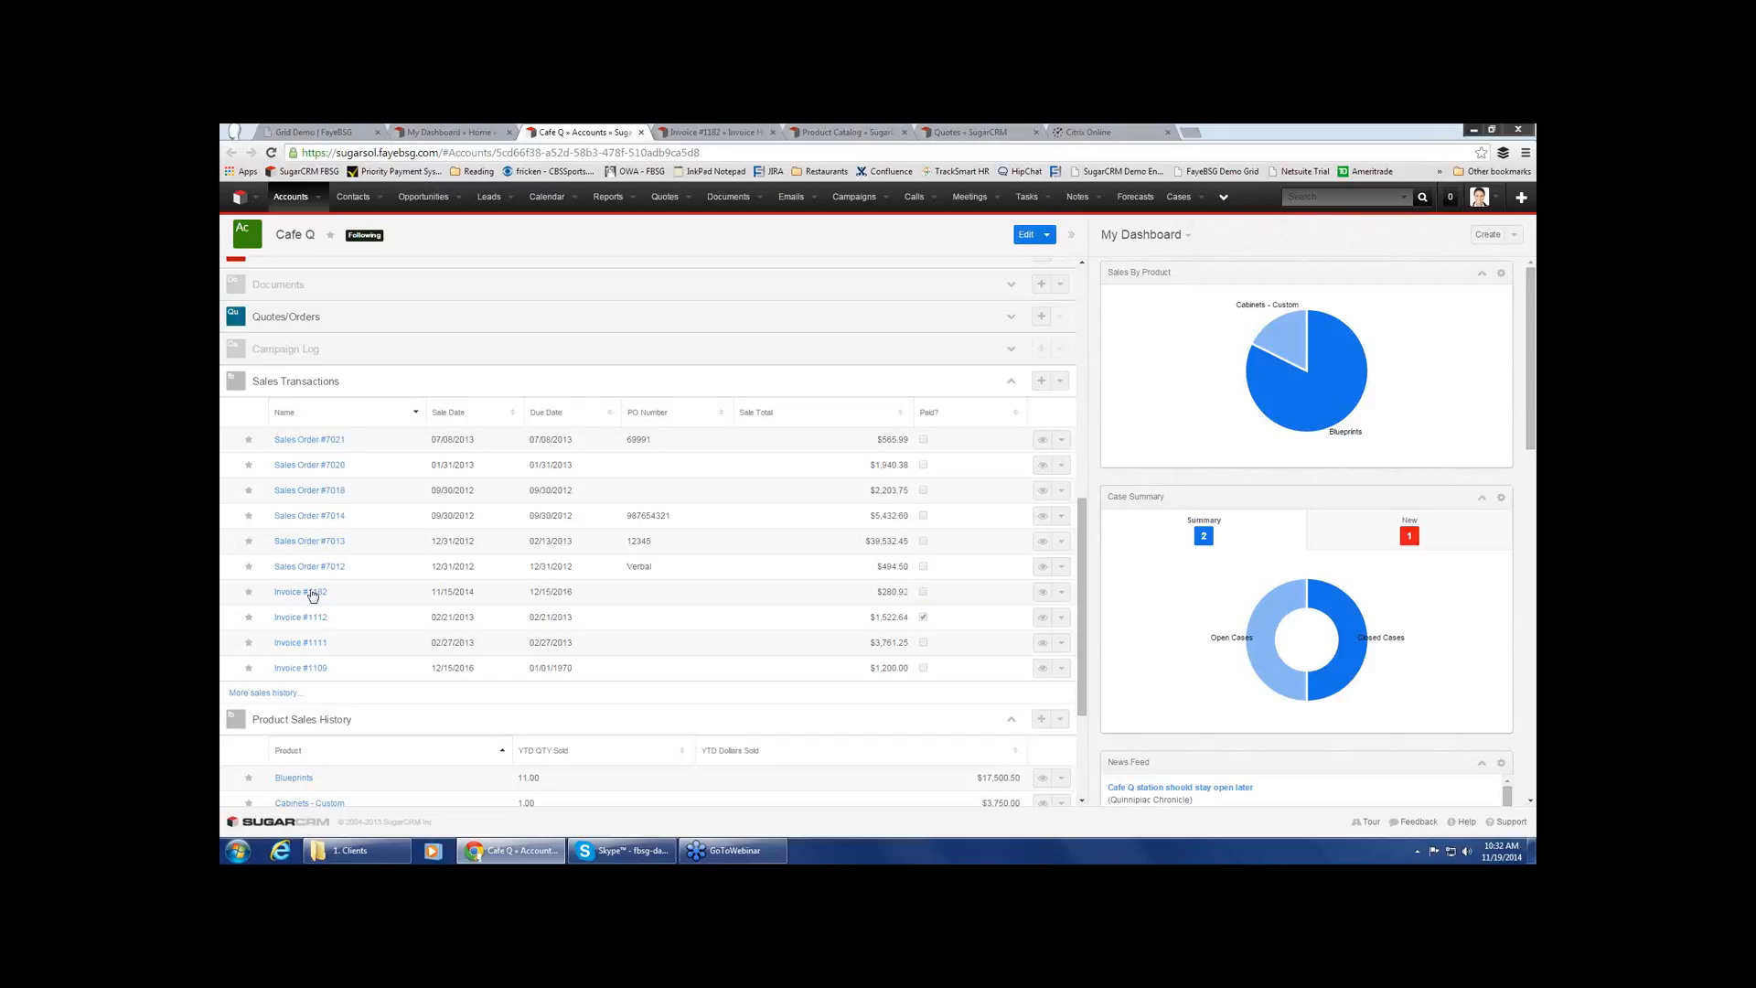
Switch to the open Cafe Q invoice in SugarCRM and review its header details, shipment method and line items with package tracking
left_click(687, 132)
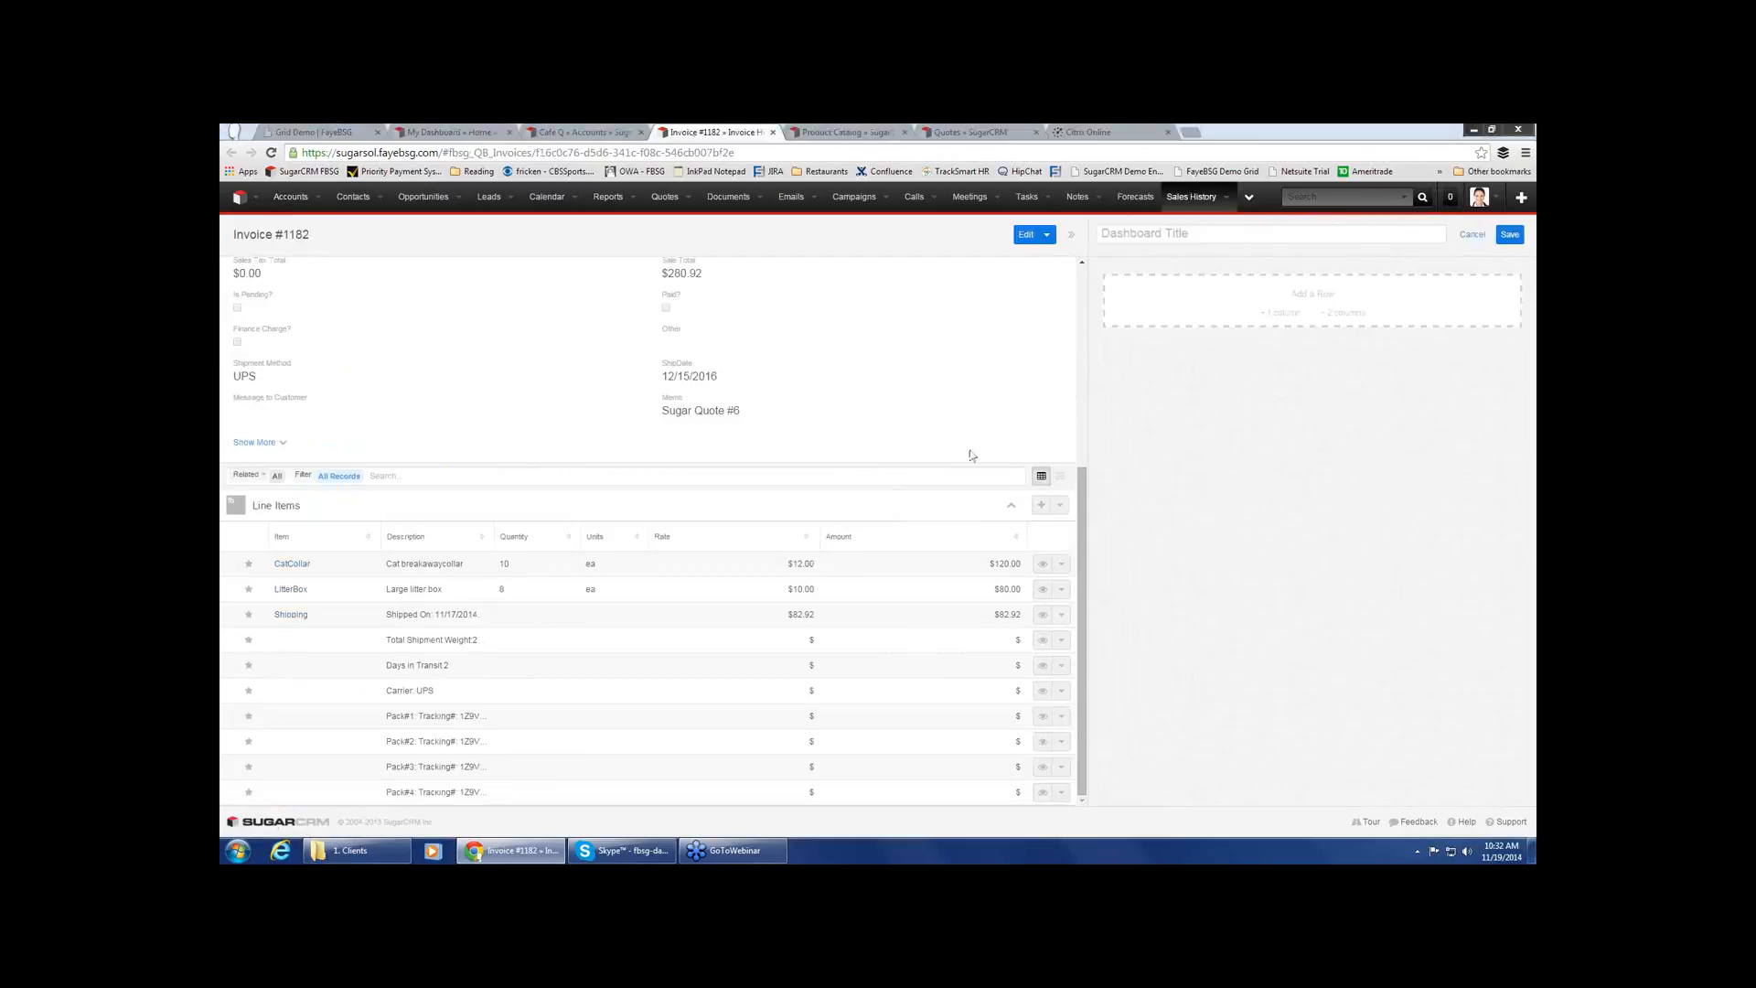
left_click_drag(1082, 485, 1064, 293)
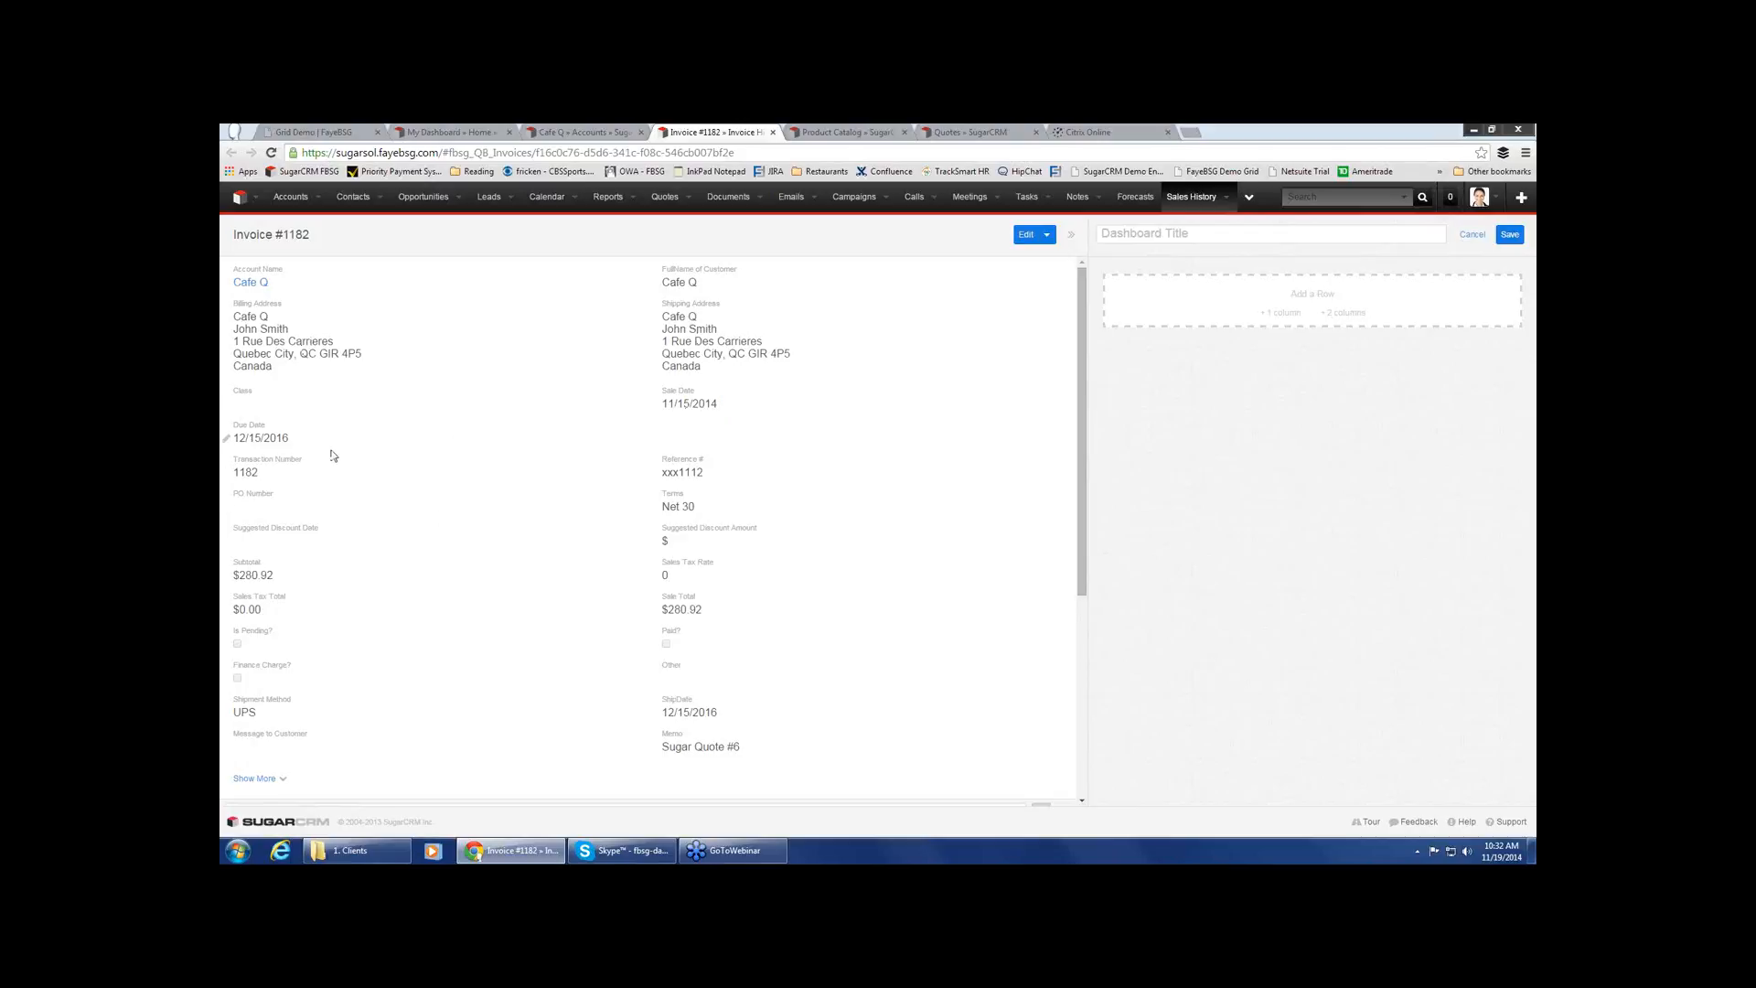
left_click_drag(1083, 484, 1084, 687)
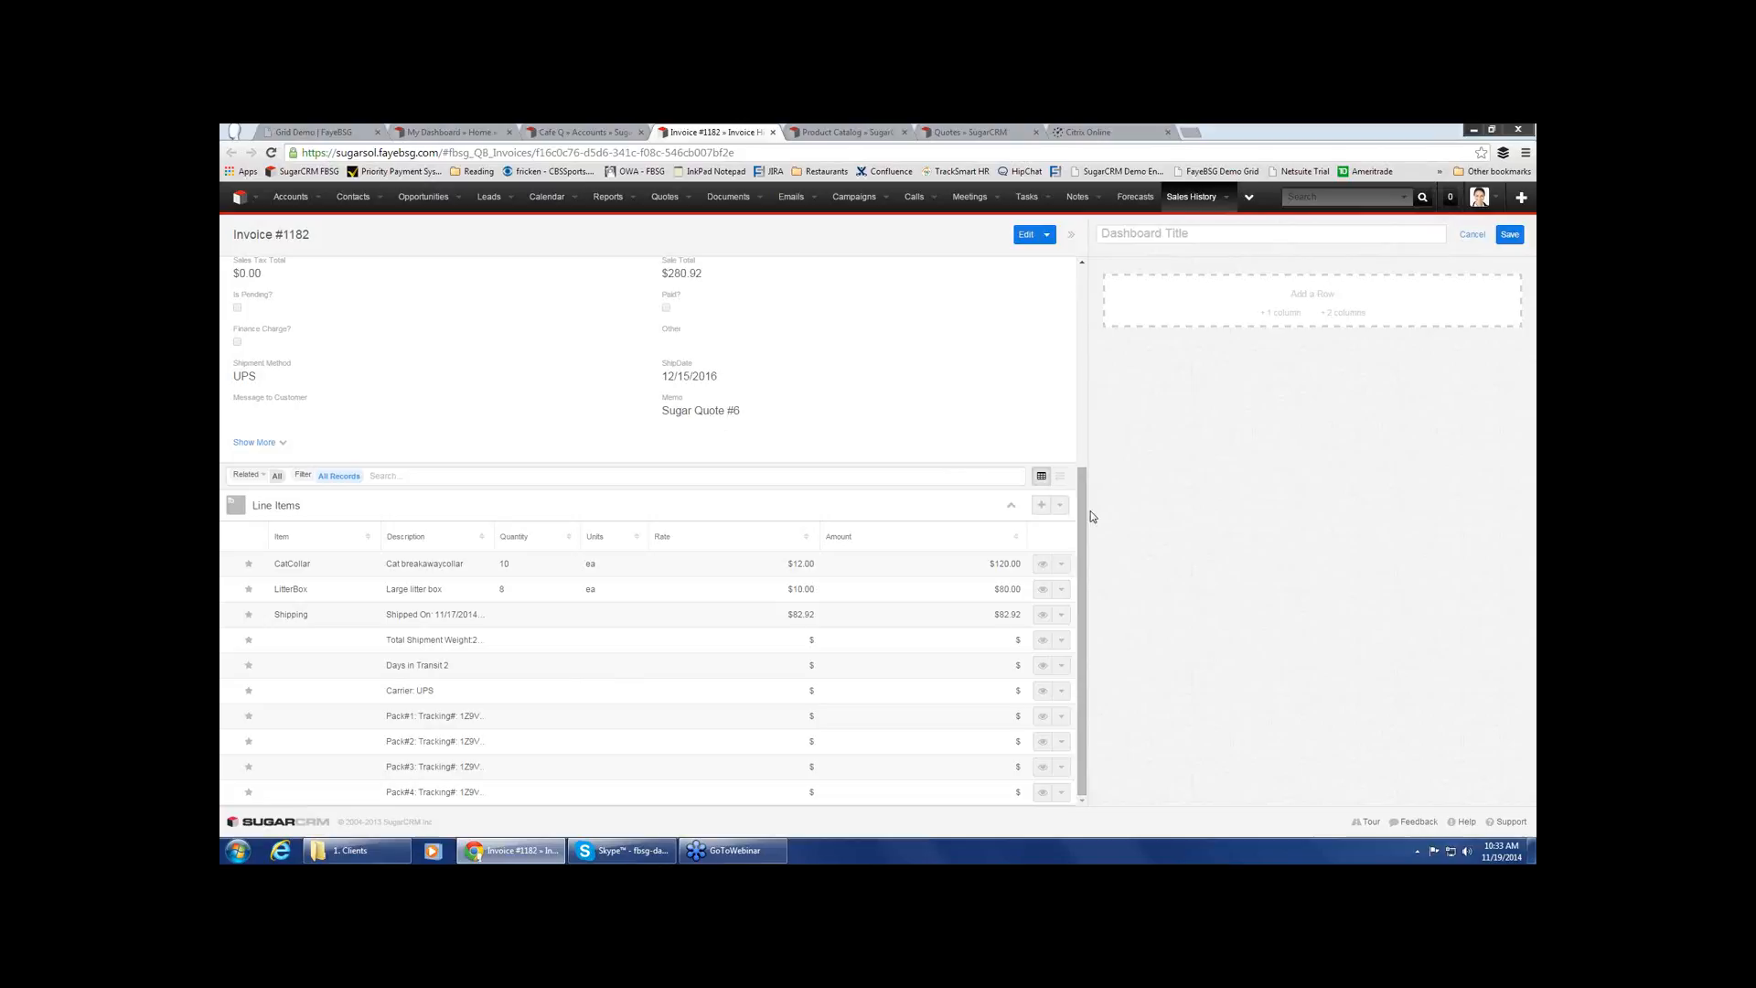
left_click_drag(1083, 512, 1066, 314)
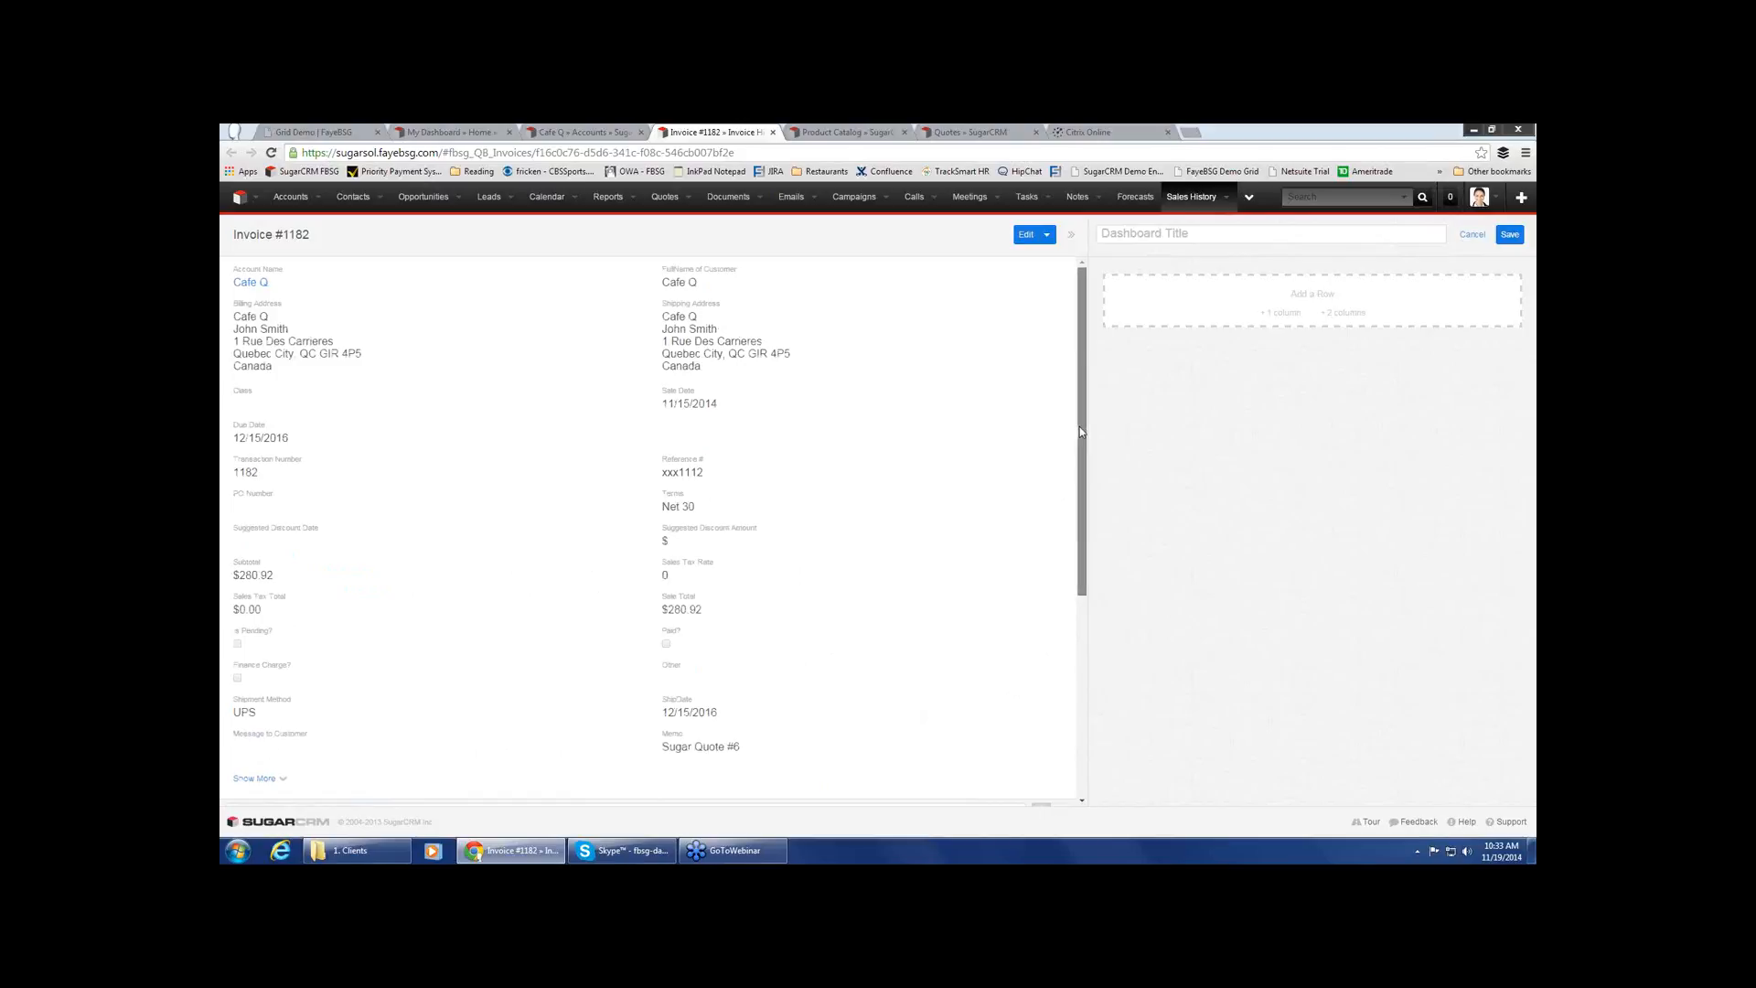
scroll(1082, 448, "down", 4)
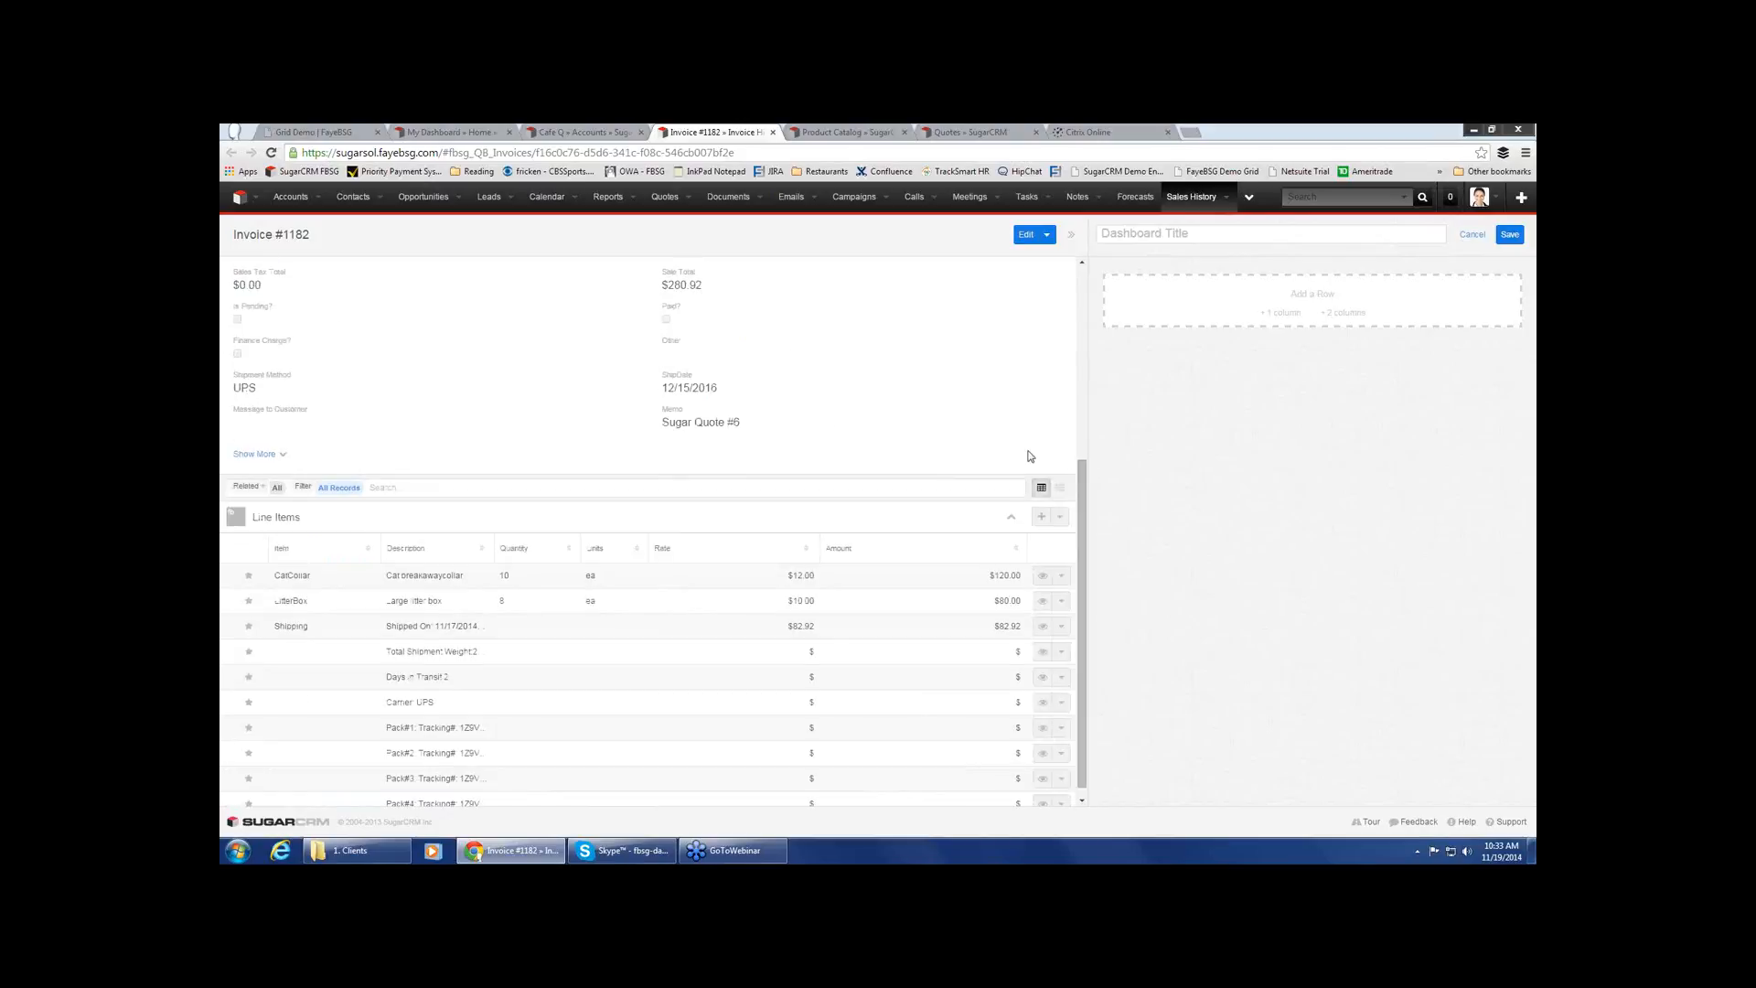
left_click_drag(1081, 467, 1080, 311)
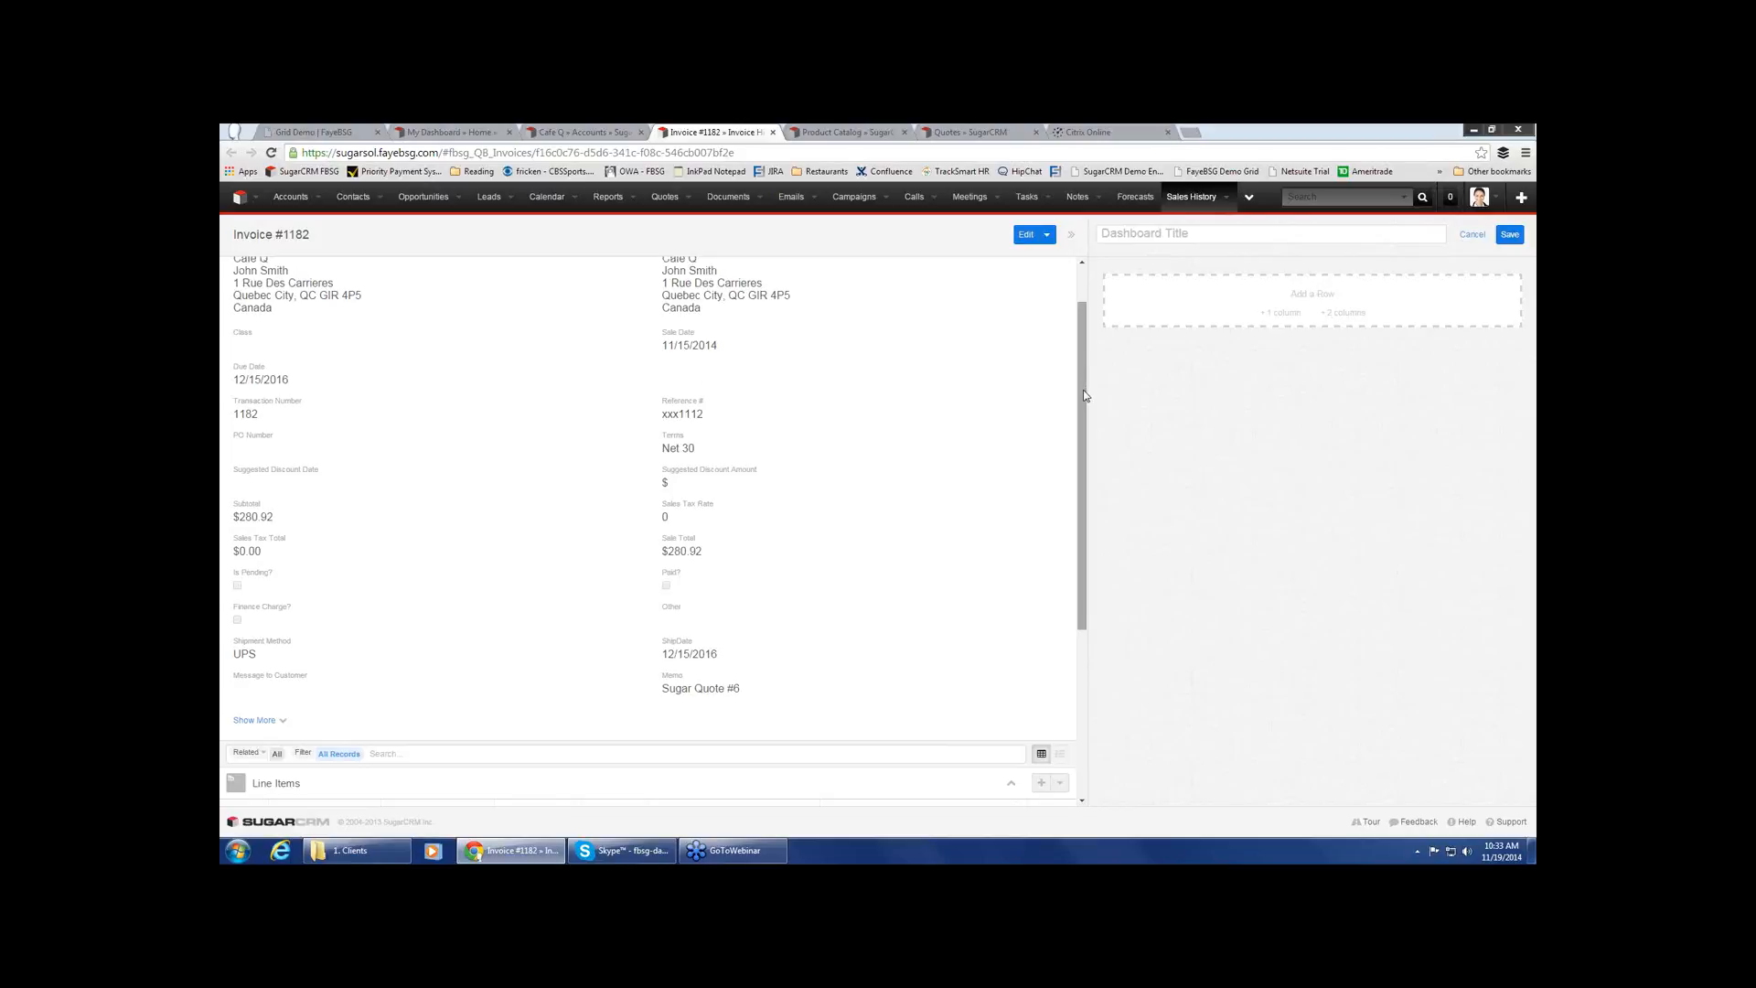
scroll(1084, 395, "up", 1)
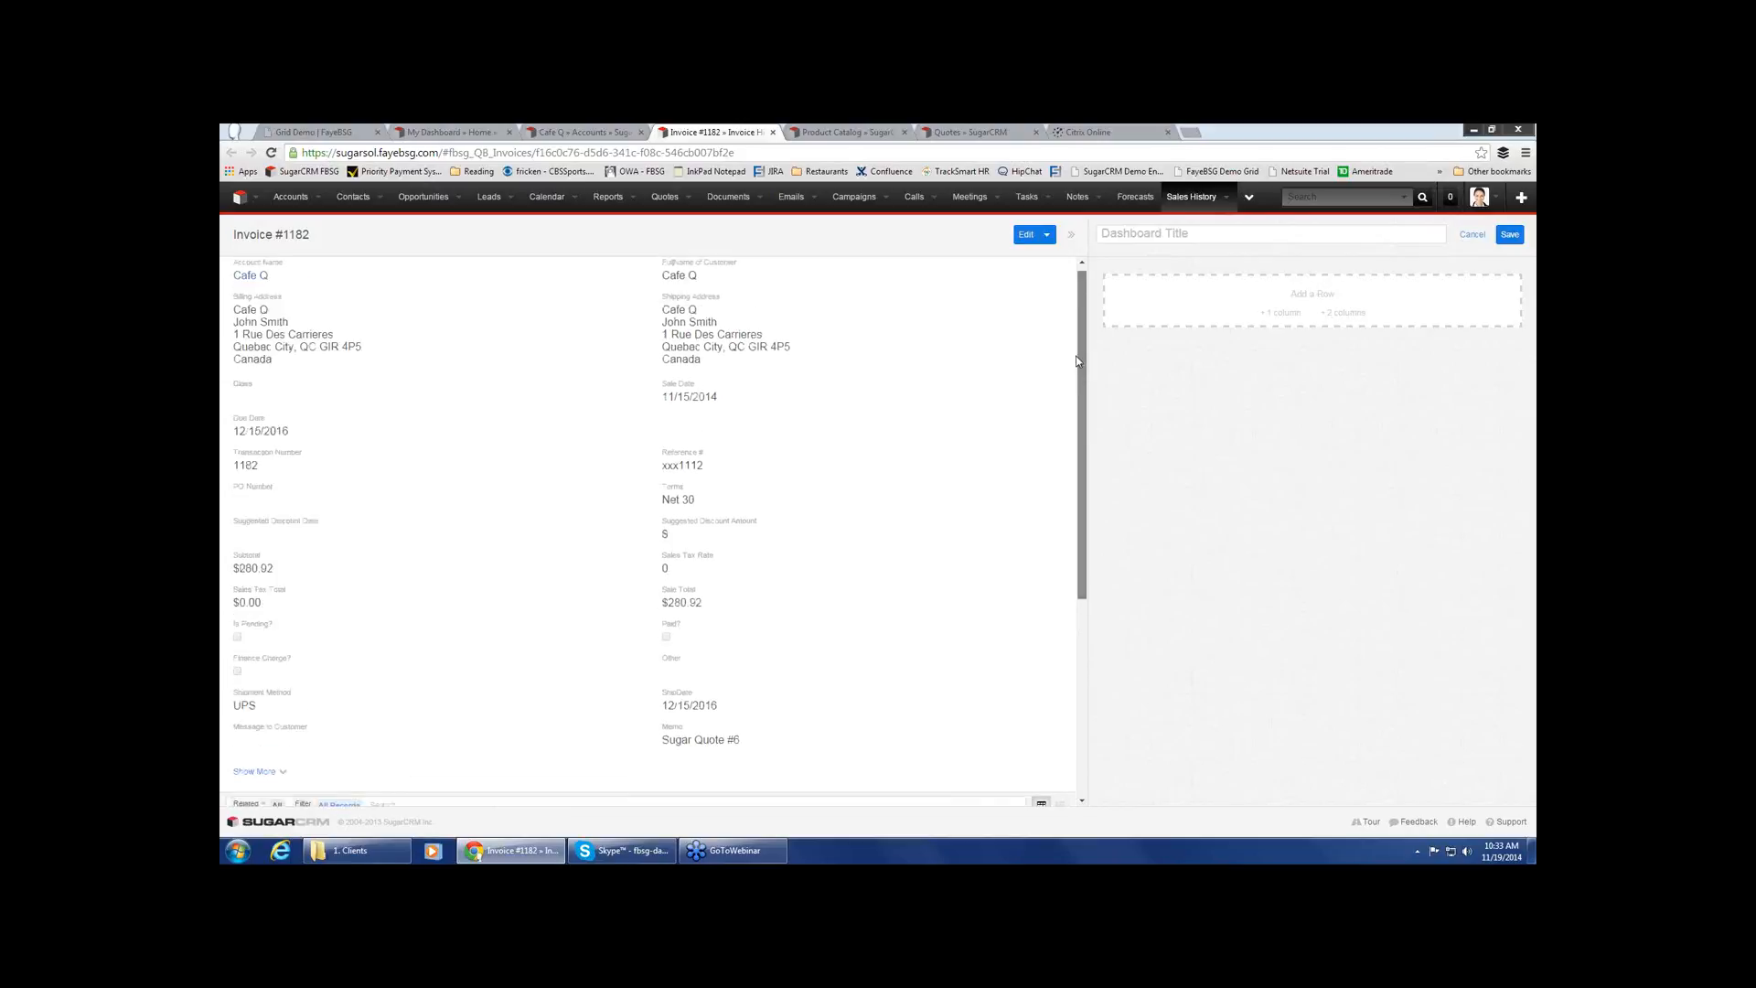
Examine the stock quantities in the Product Catalog and switch to My Dashboard
left_click(850, 134)
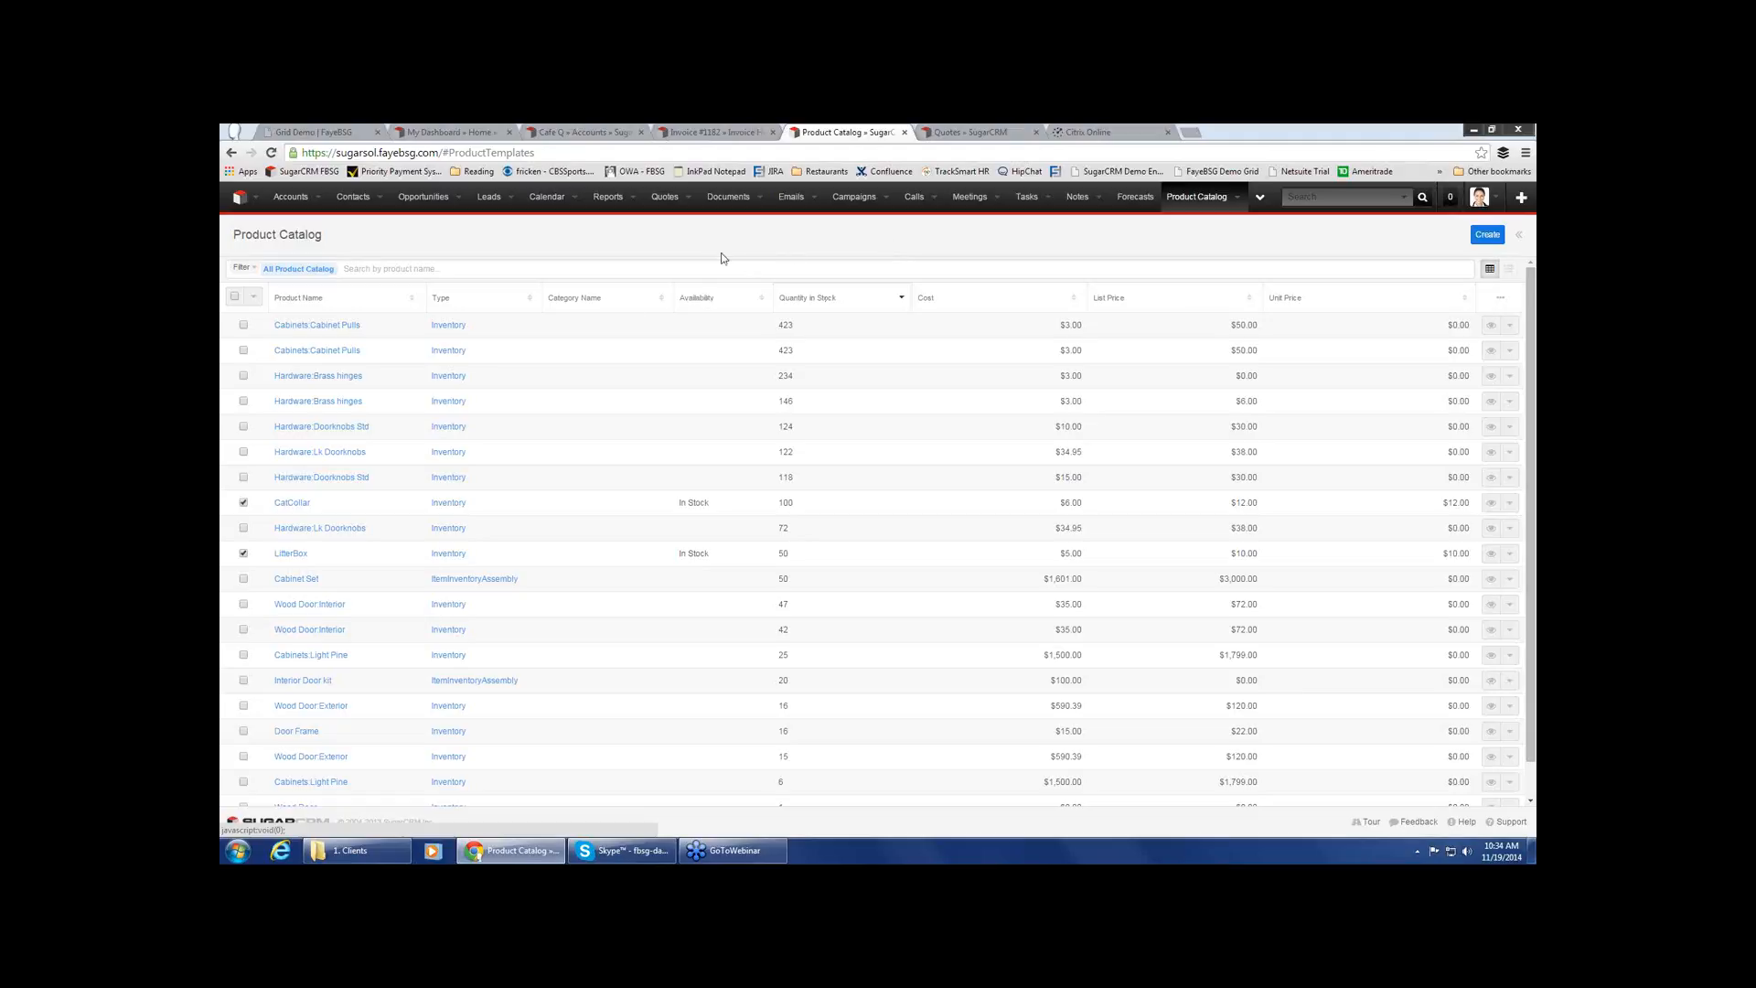
left_click(476, 137)
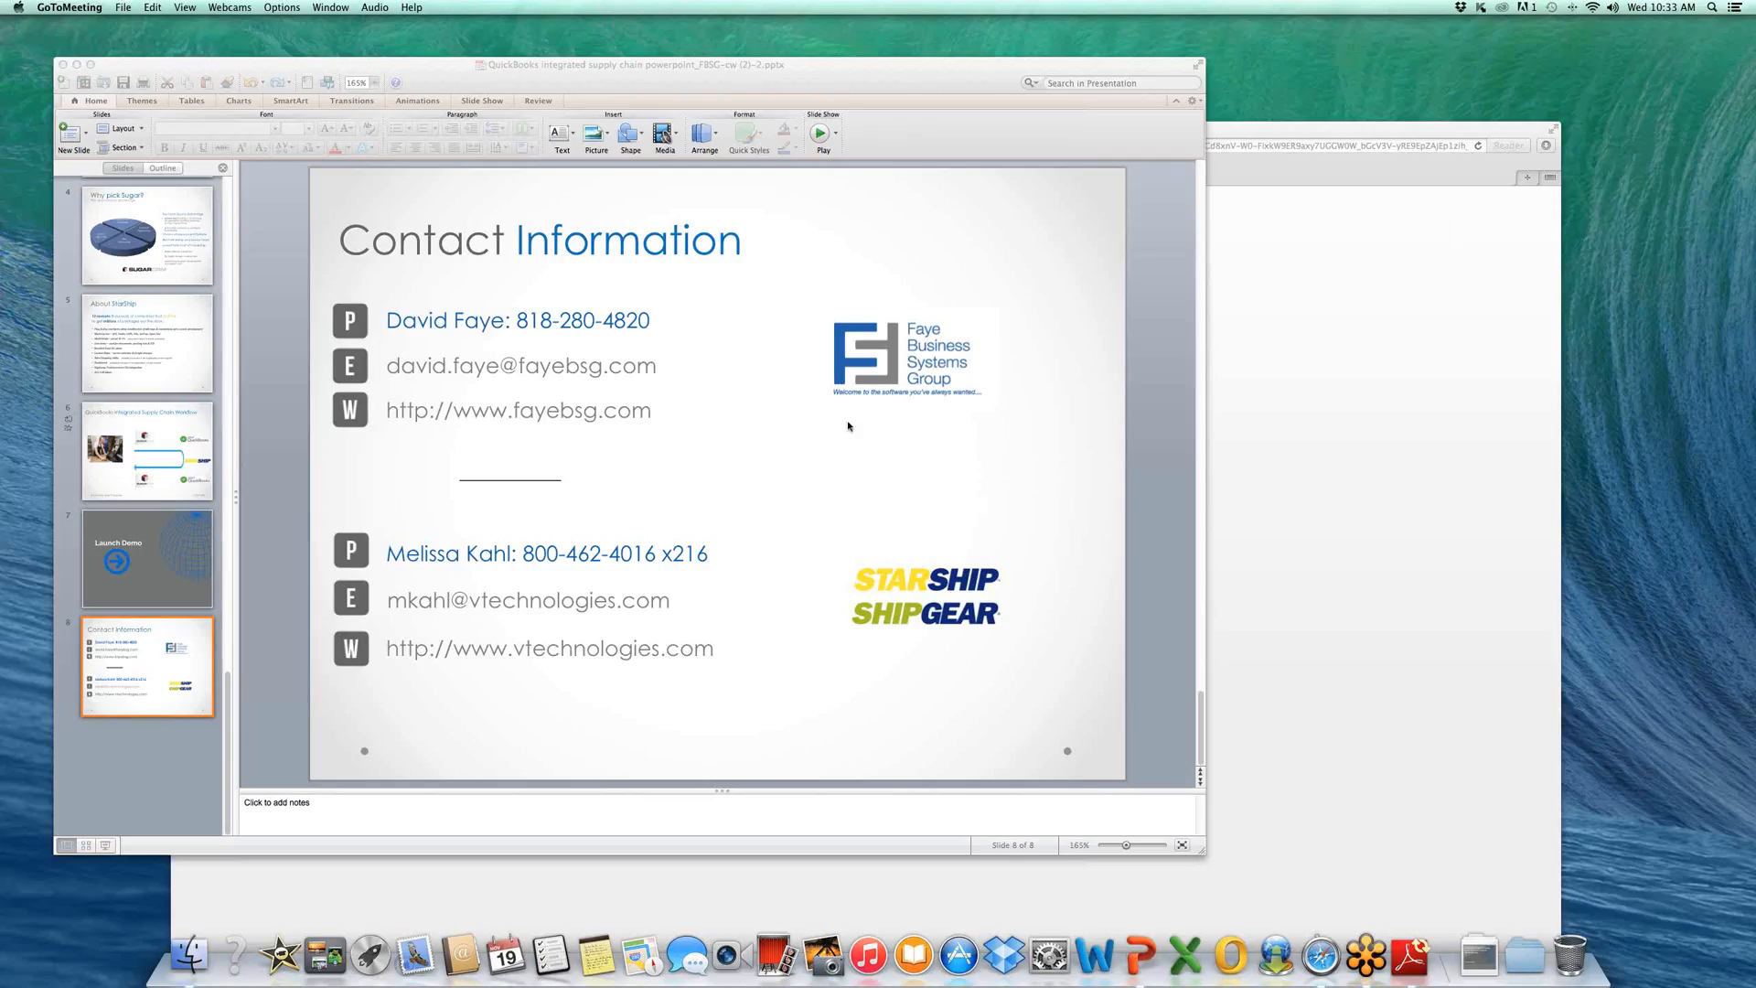
Switch to the PowerPoint presentation showing the Contact Information slide
left_click(748, 455)
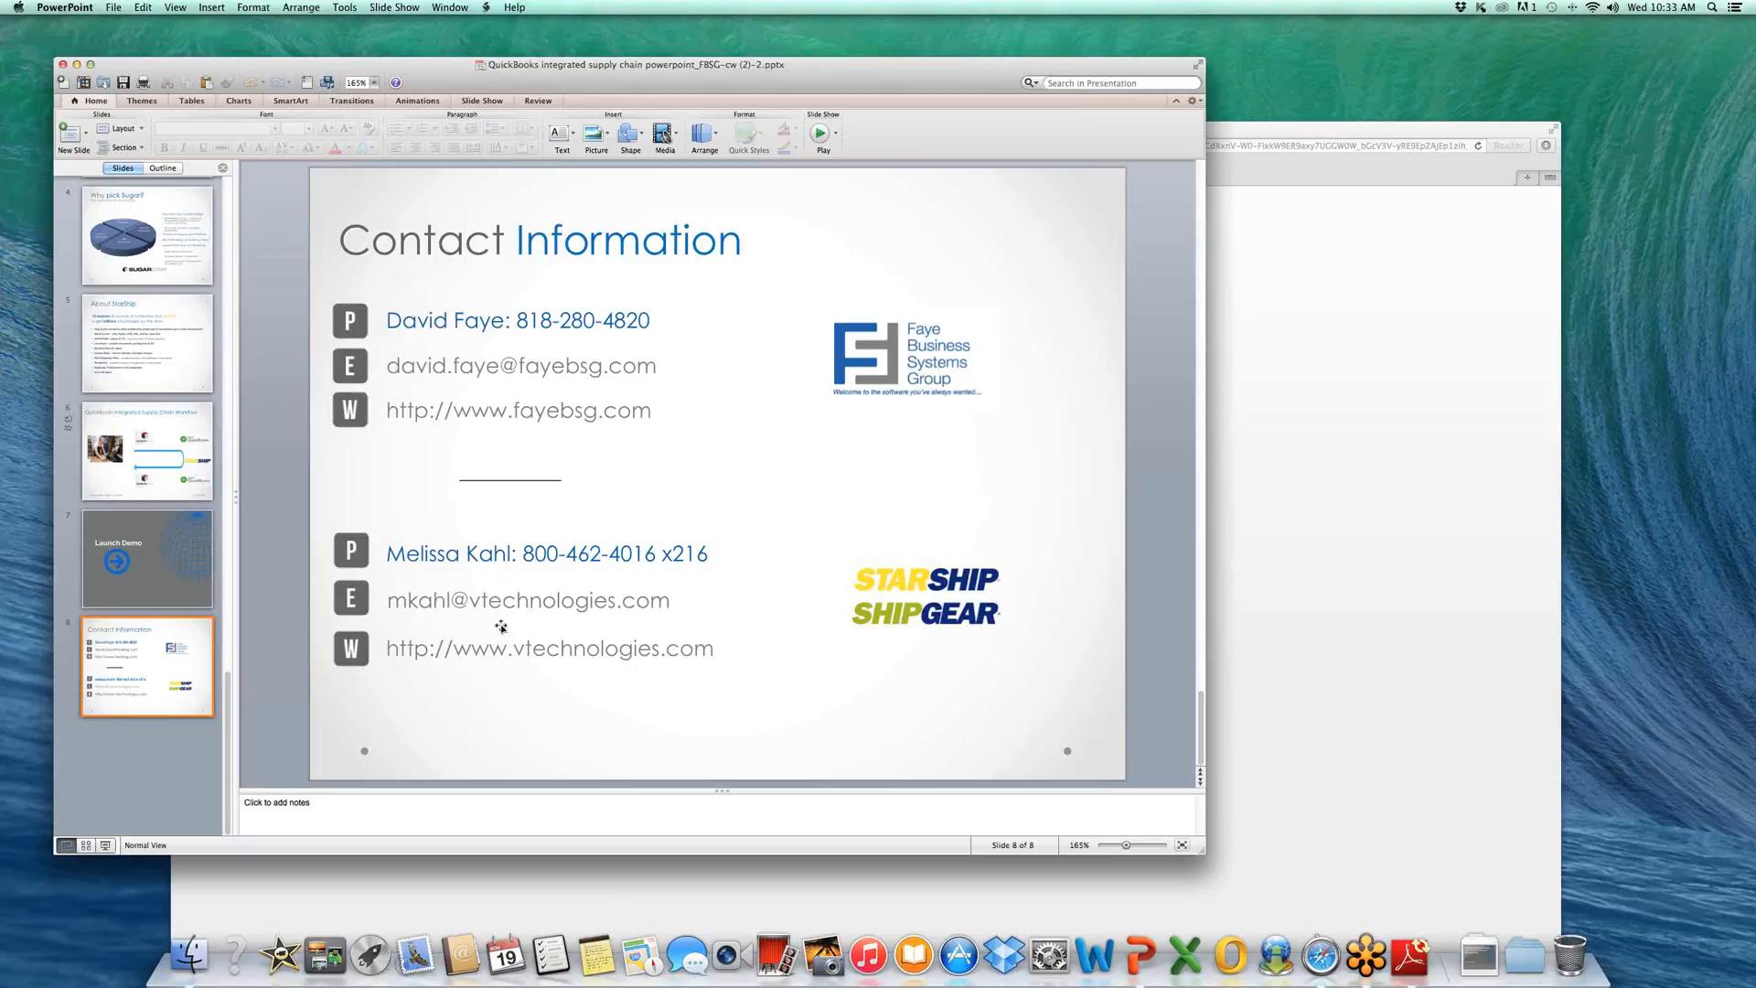
left_click(1274, 562)
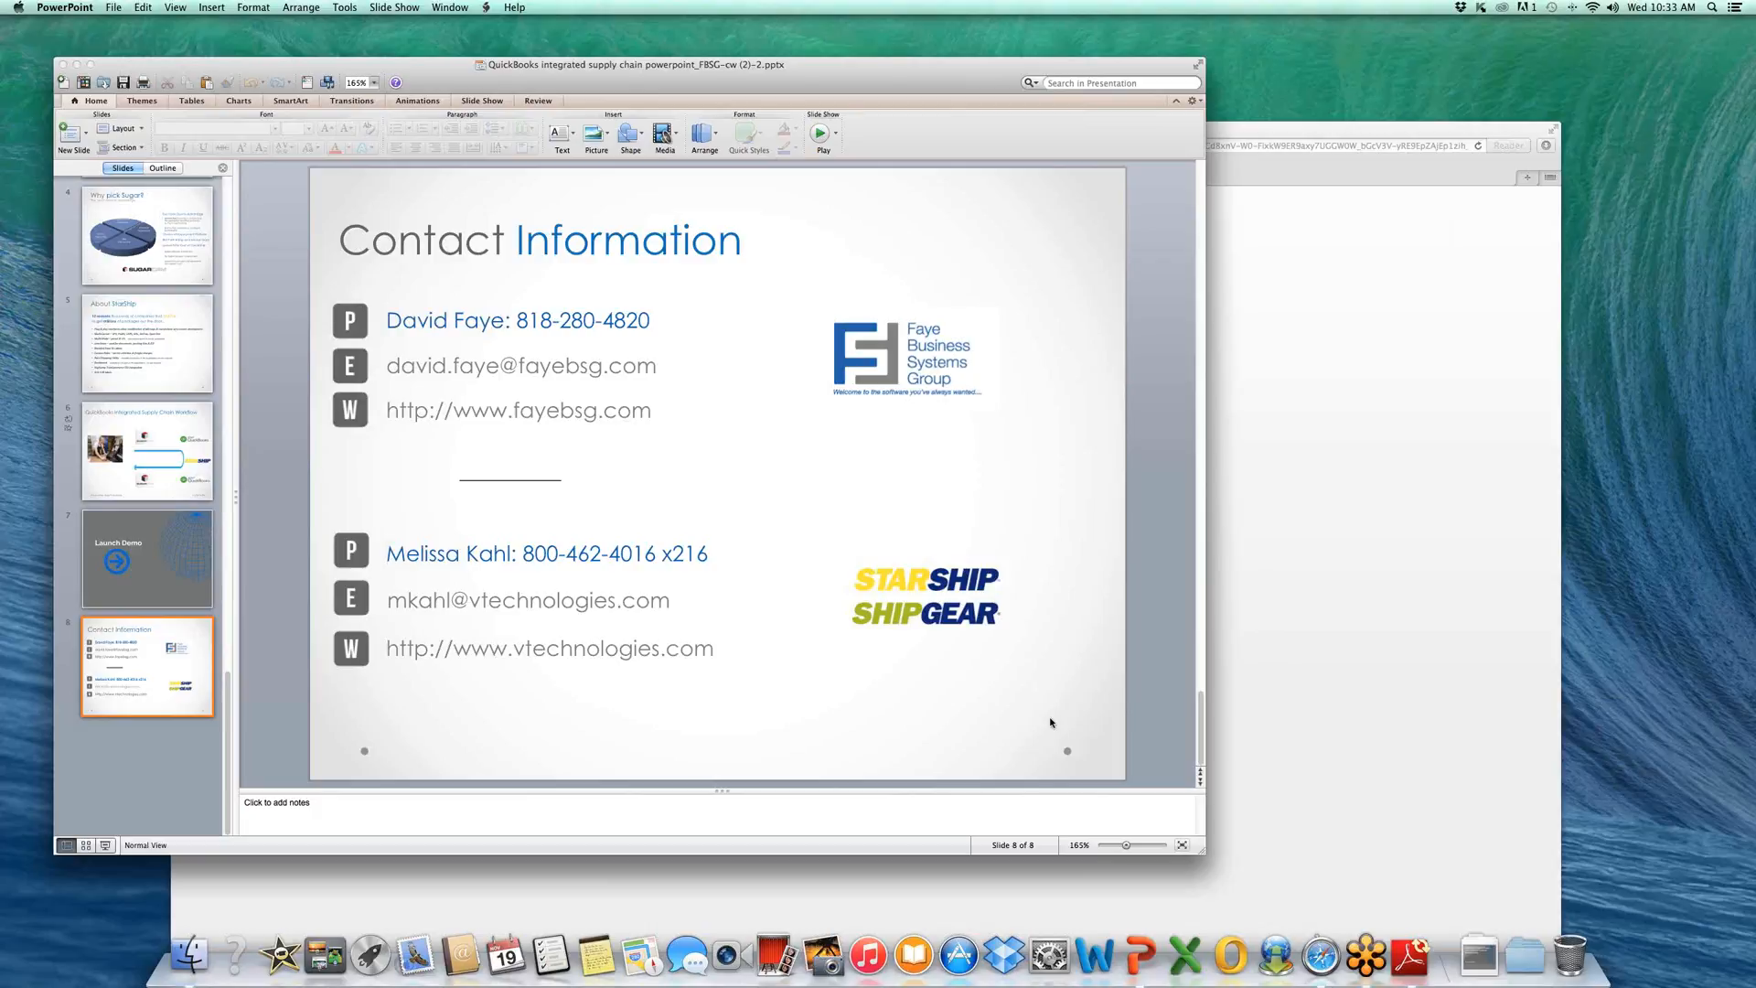